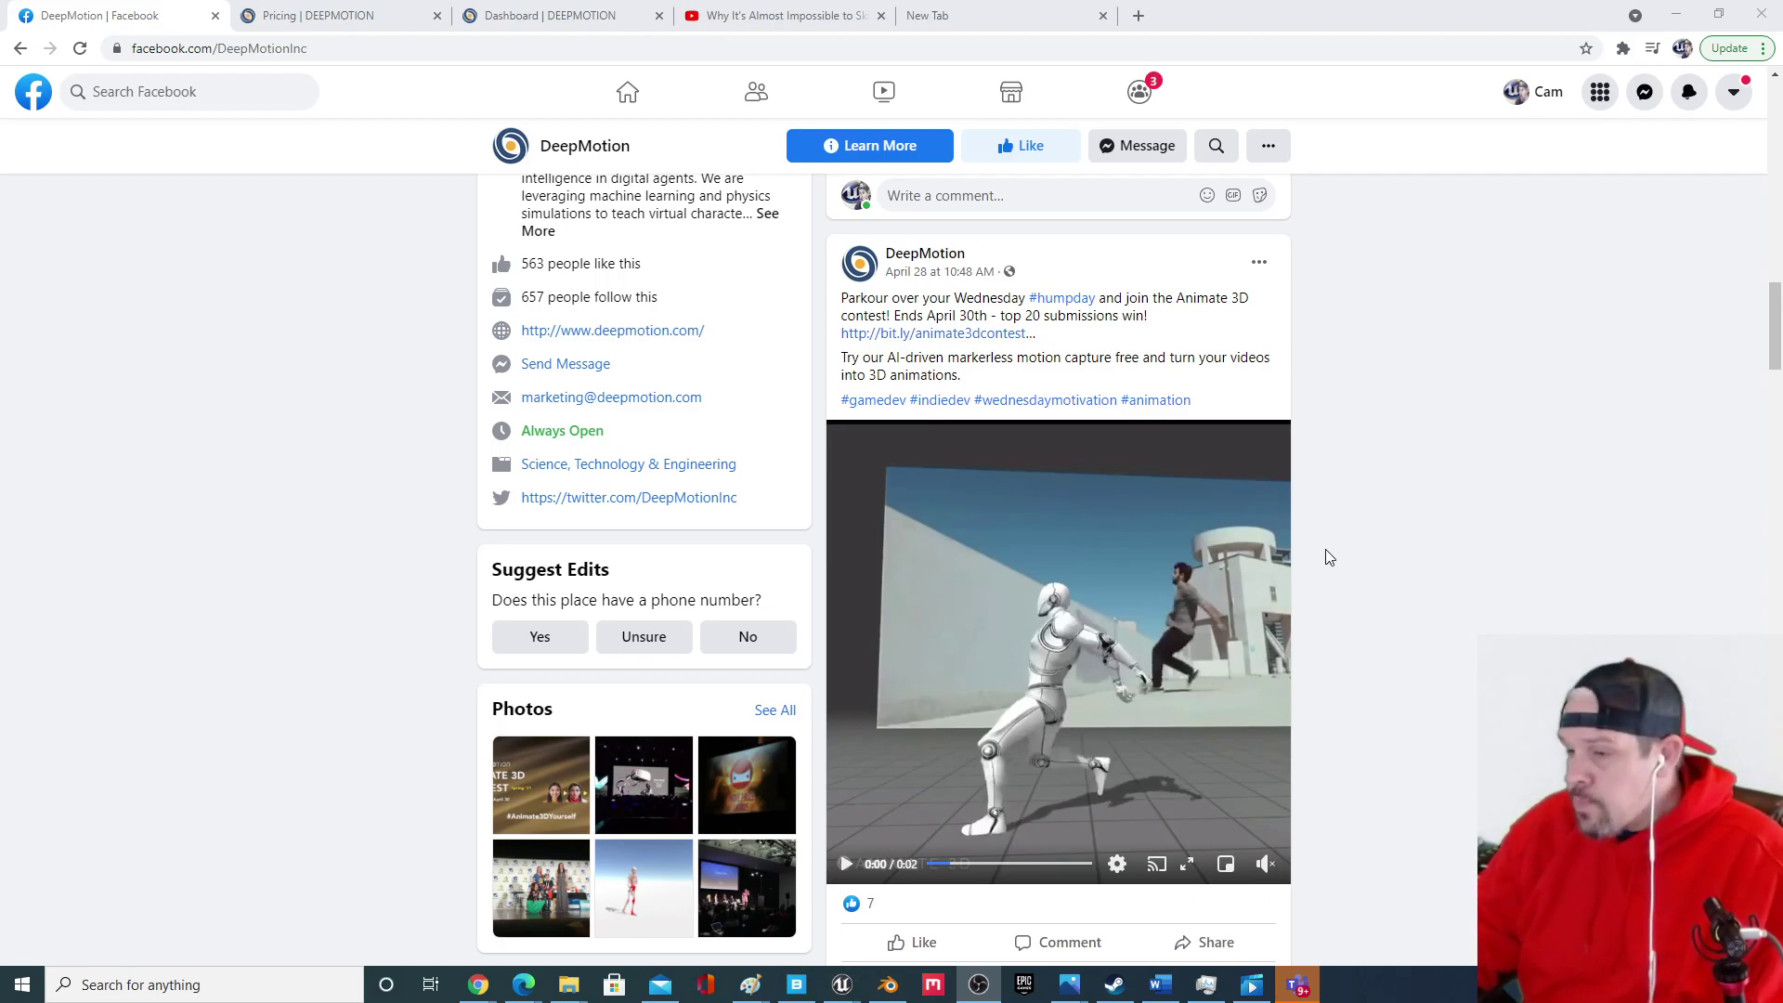
# Play and pause DeepMotion's parkour demo video on Facebook, then switch to the Pricing | DEEPMOTION tab.
pyautogui.click(1341, 596)
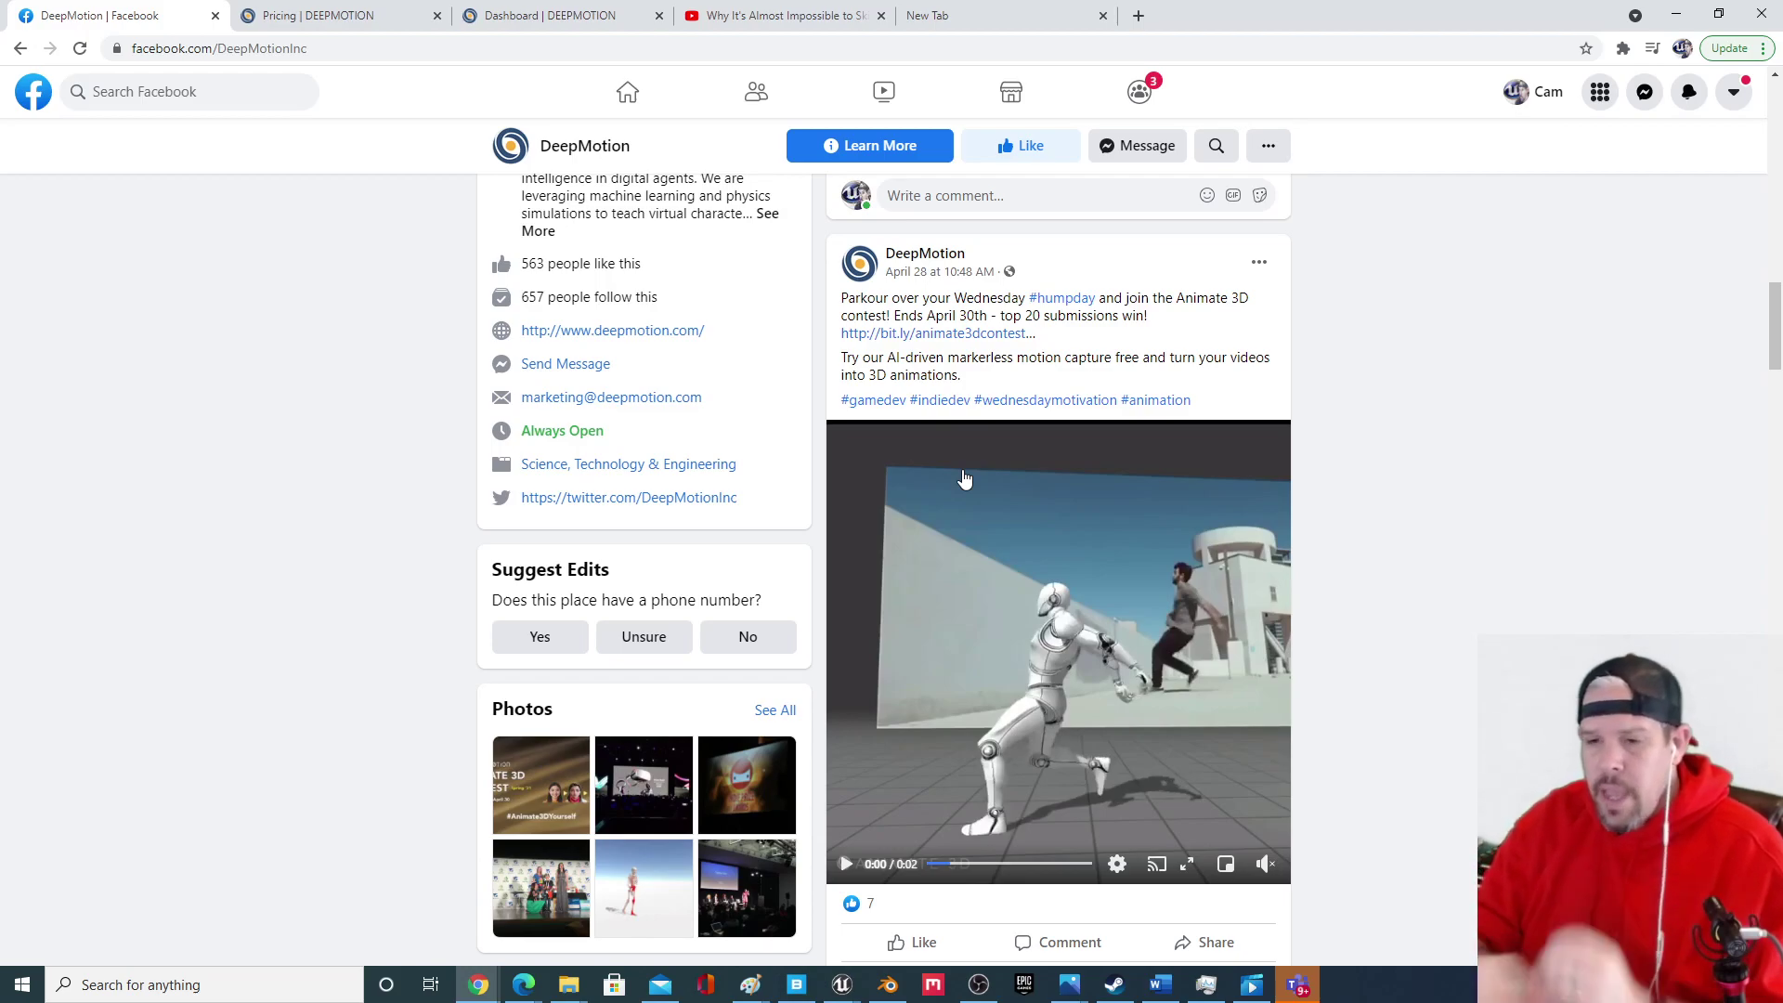
pyautogui.click(845, 867)
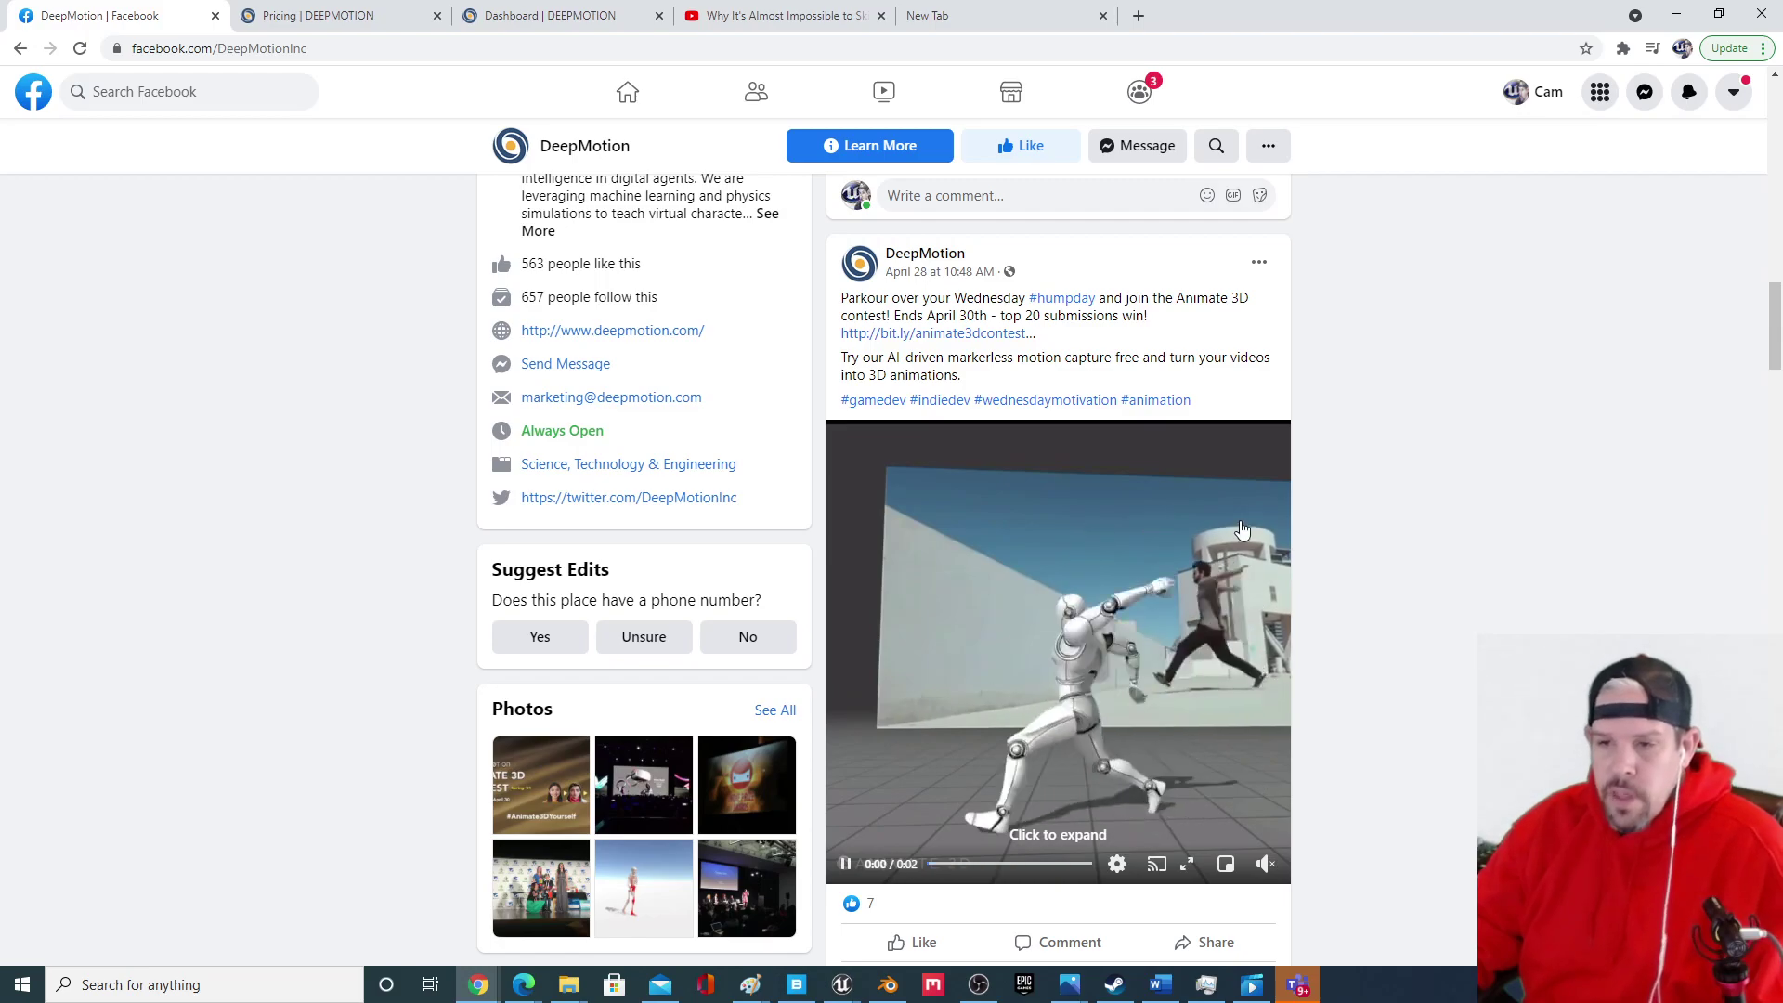
pyautogui.click(845, 863)
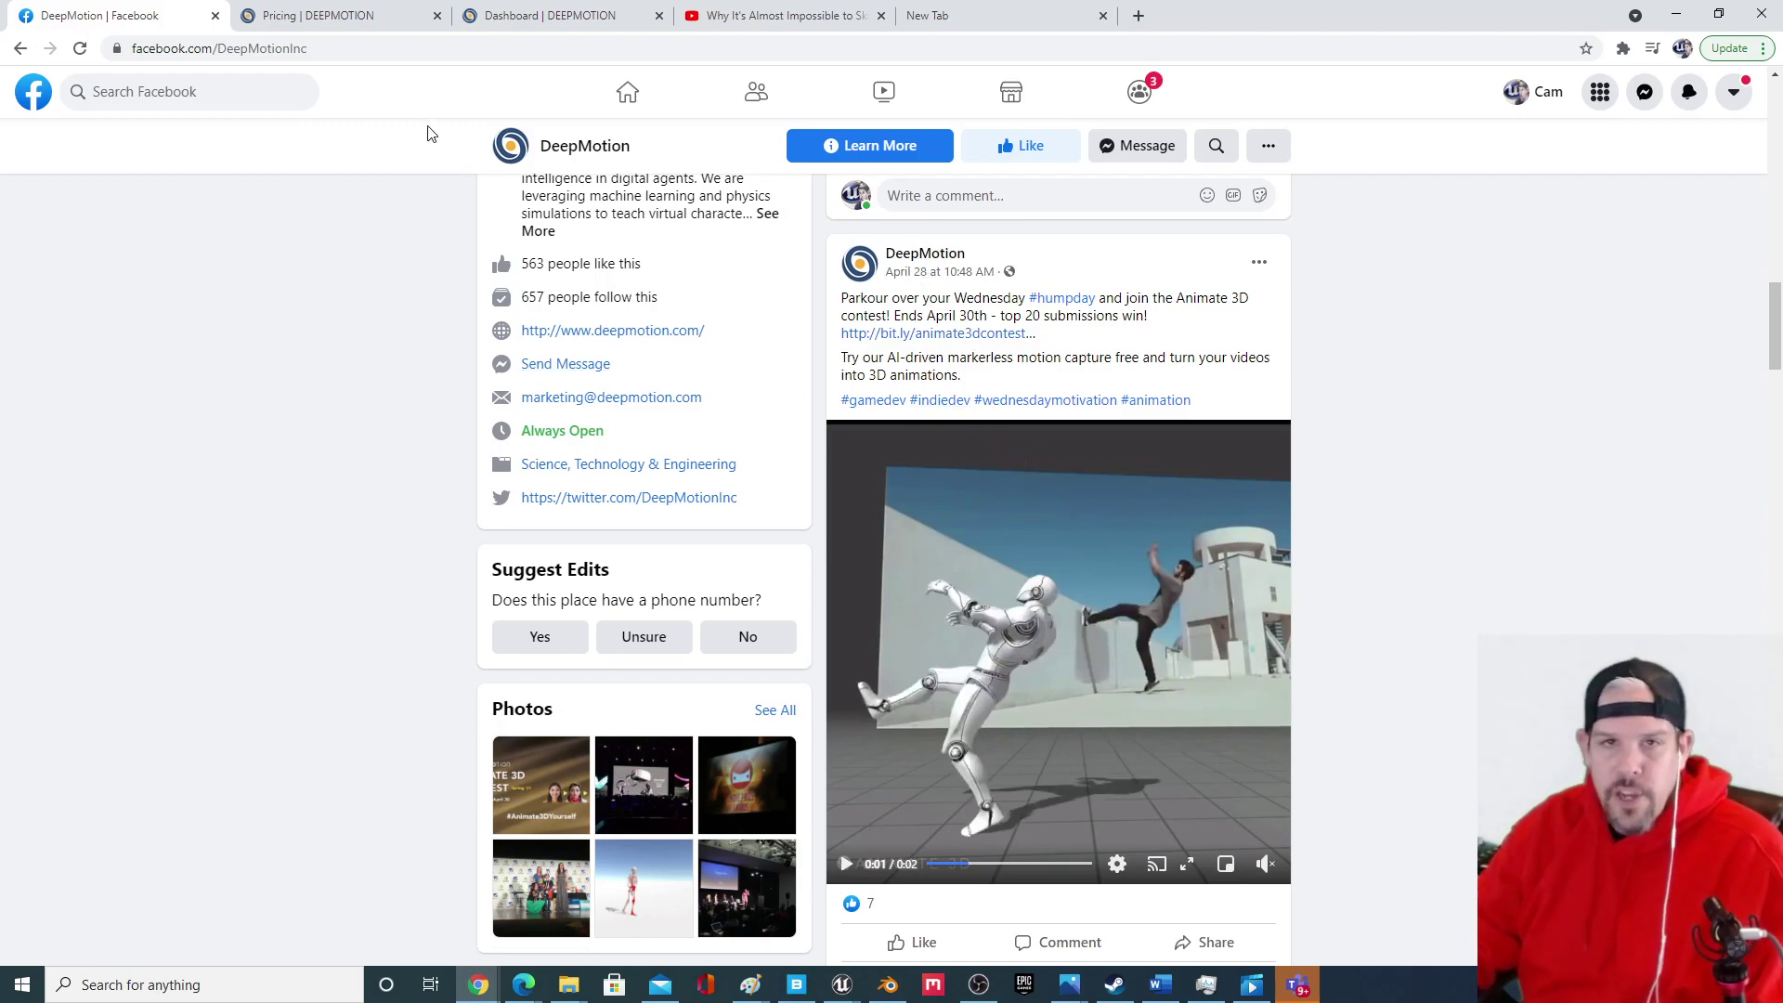
pyautogui.click(351, 19)
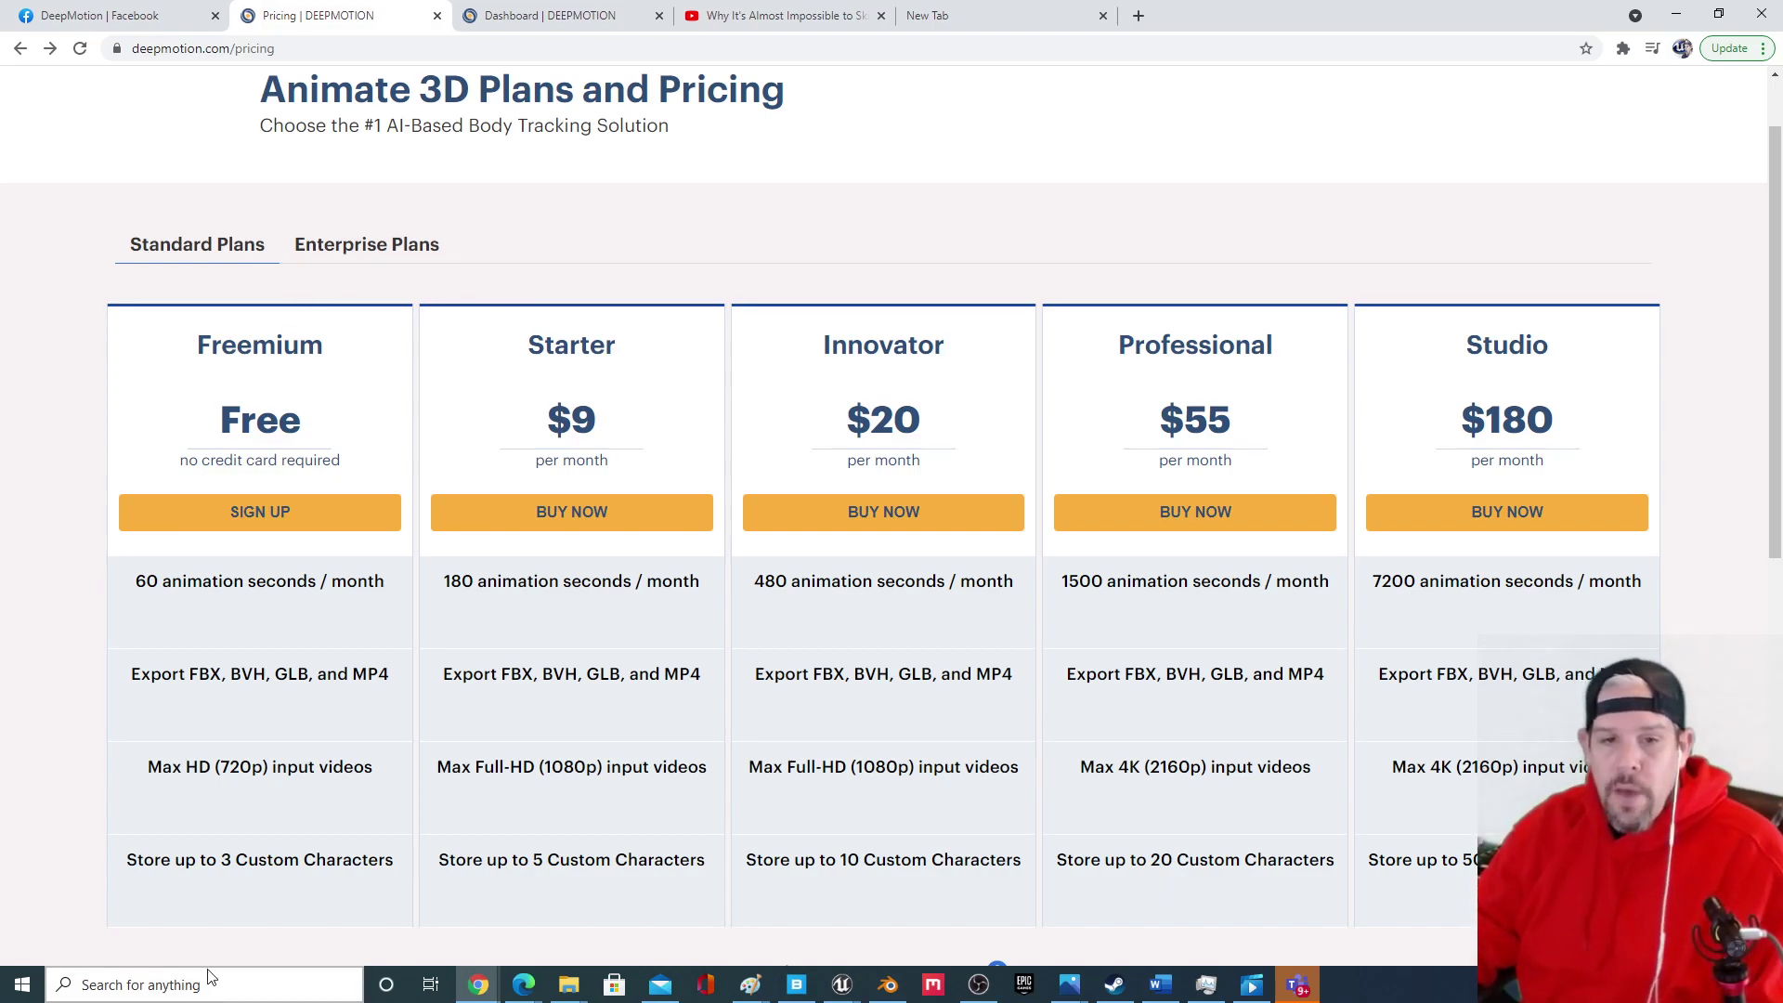
# Scroll through the Animate 3D plans table and choose SIGN UP under the free Freemium plan.
pyautogui.scroll(-2, 244, 642)
pyautogui.scroll(2, 244, 639)
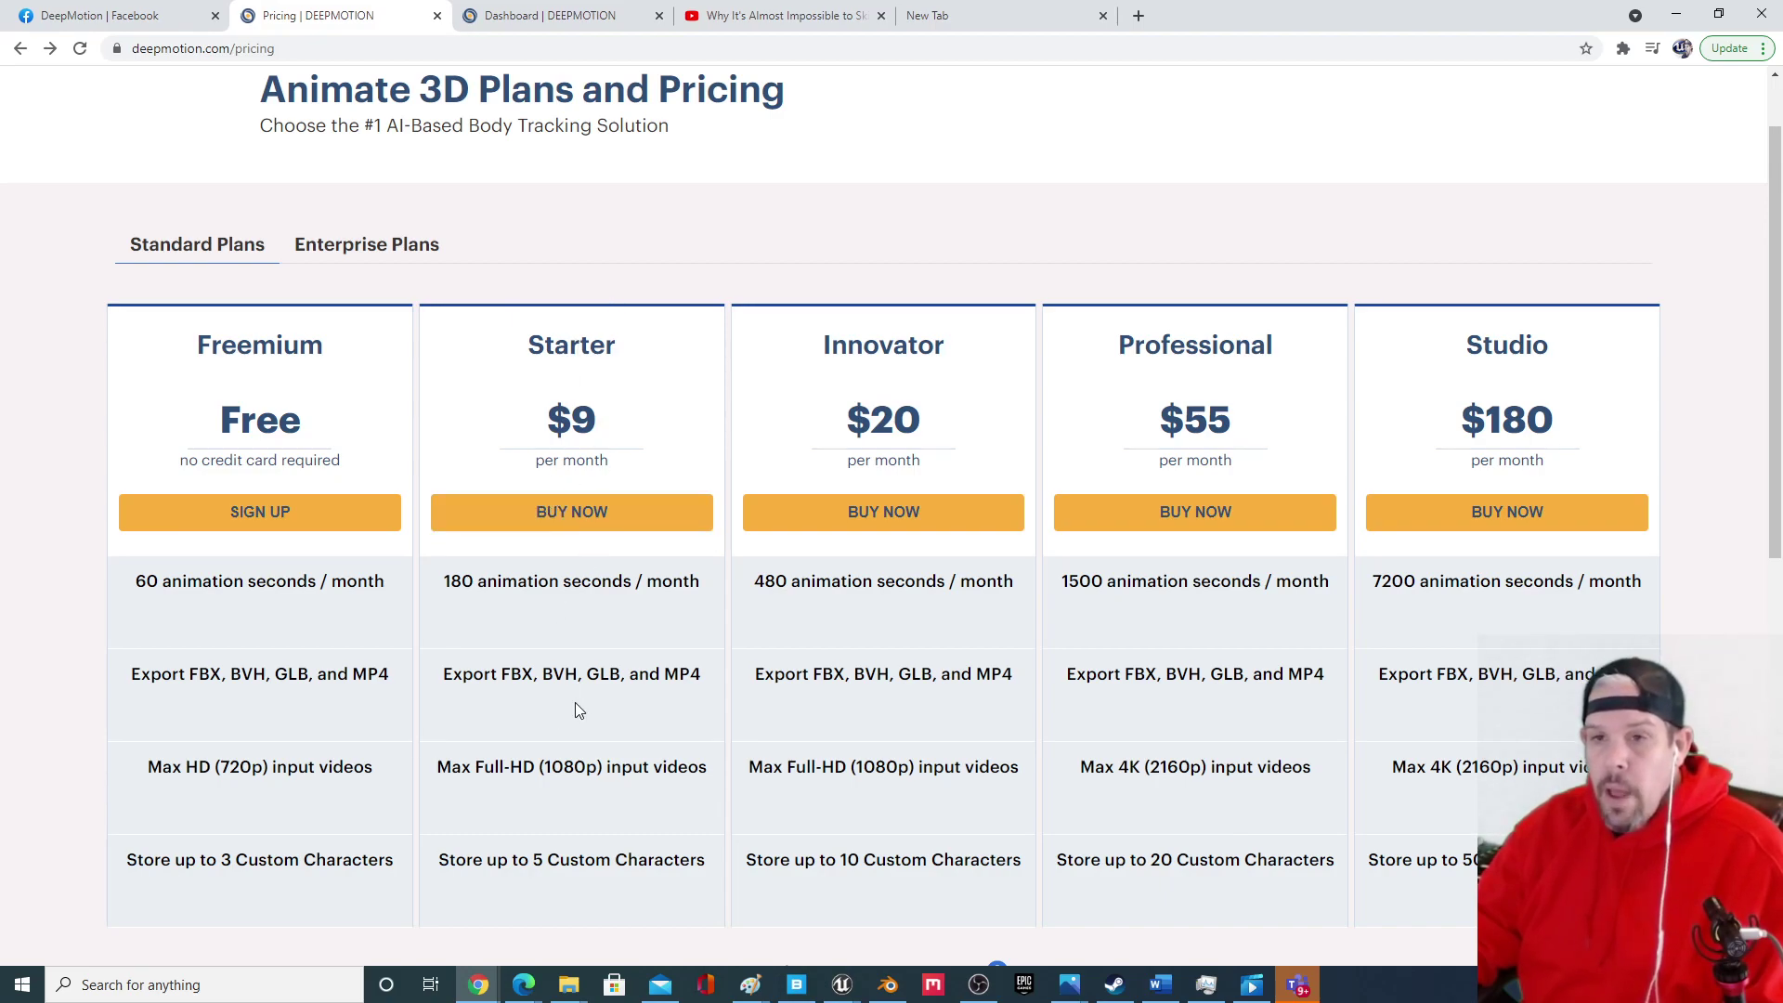
pyautogui.scroll(-2, 575, 704)
pyautogui.scroll(1, 574, 669)
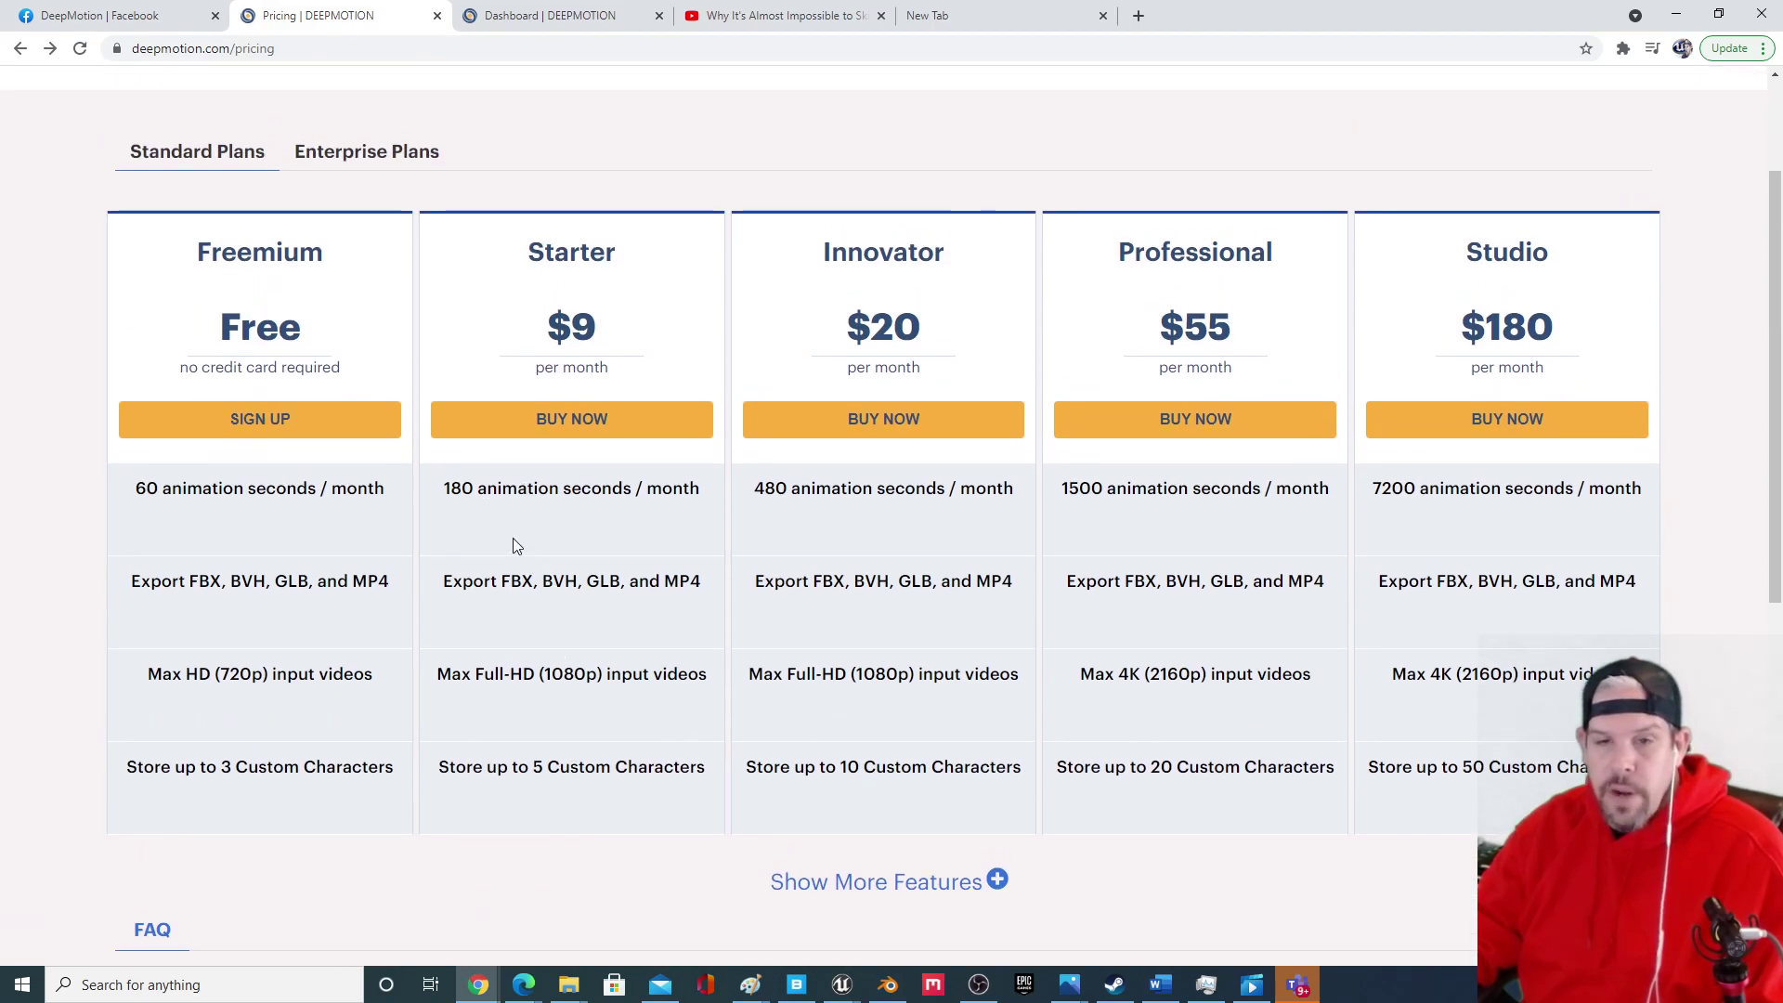
pyautogui.scroll(1, 511, 567)
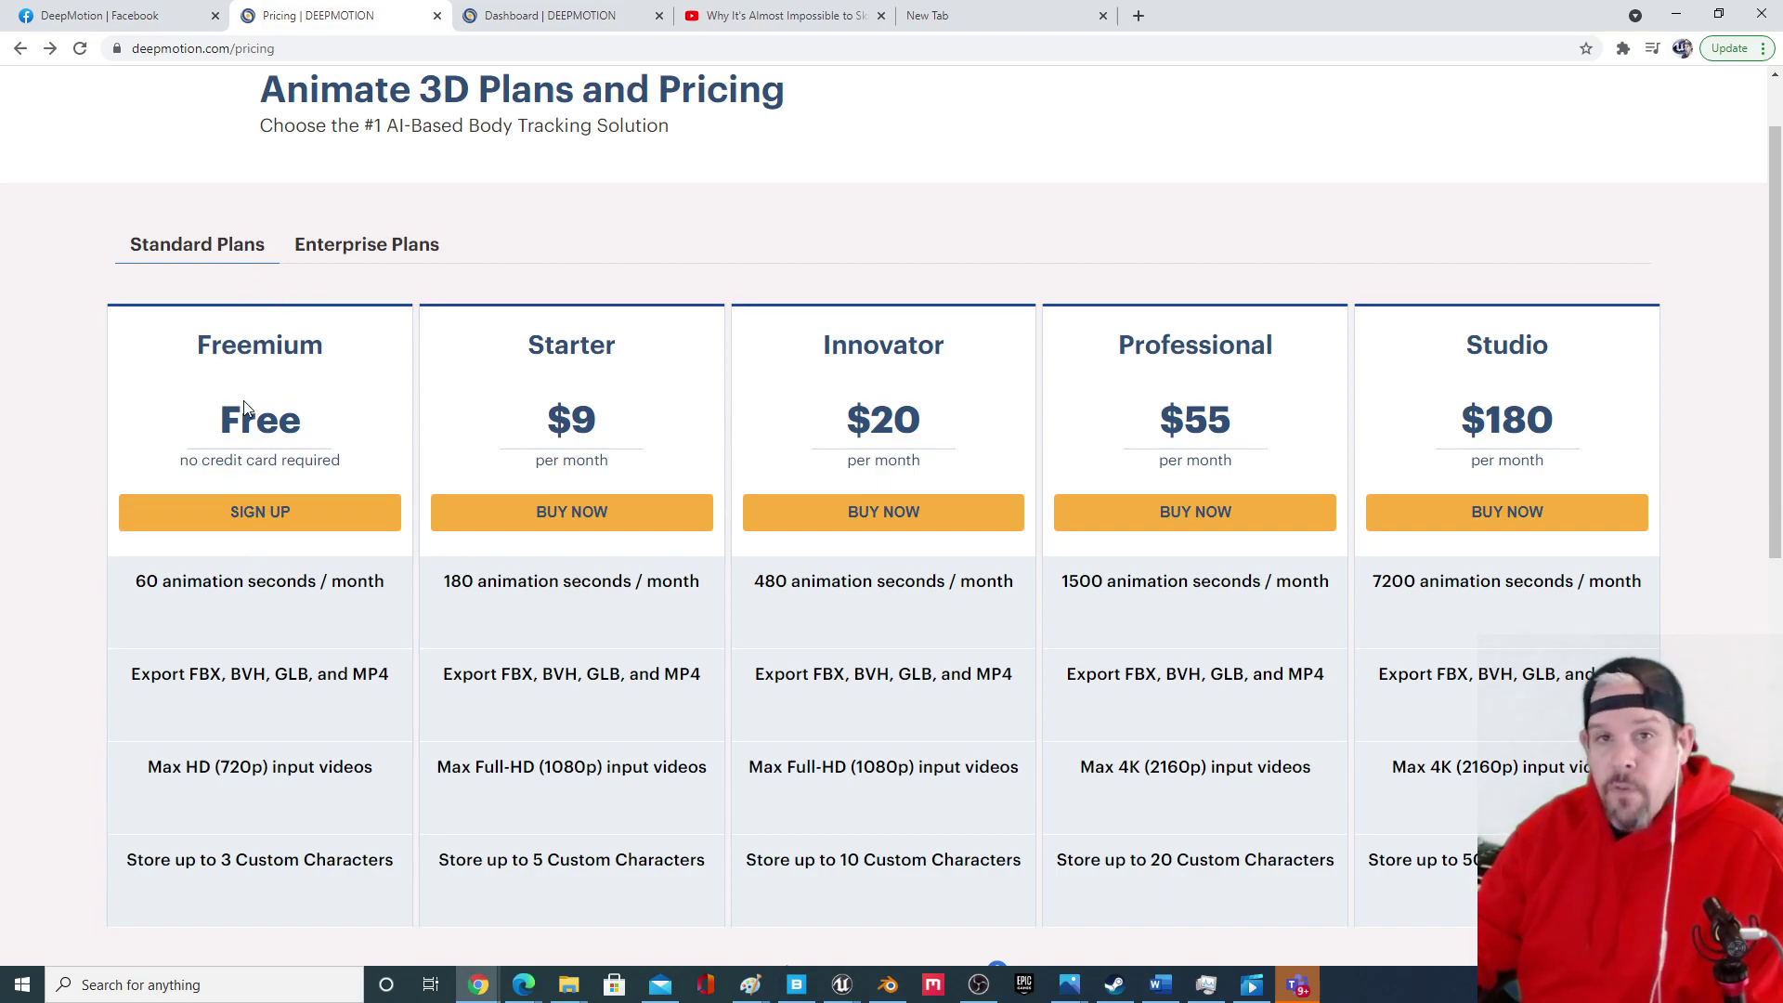
pyautogui.click(264, 513)
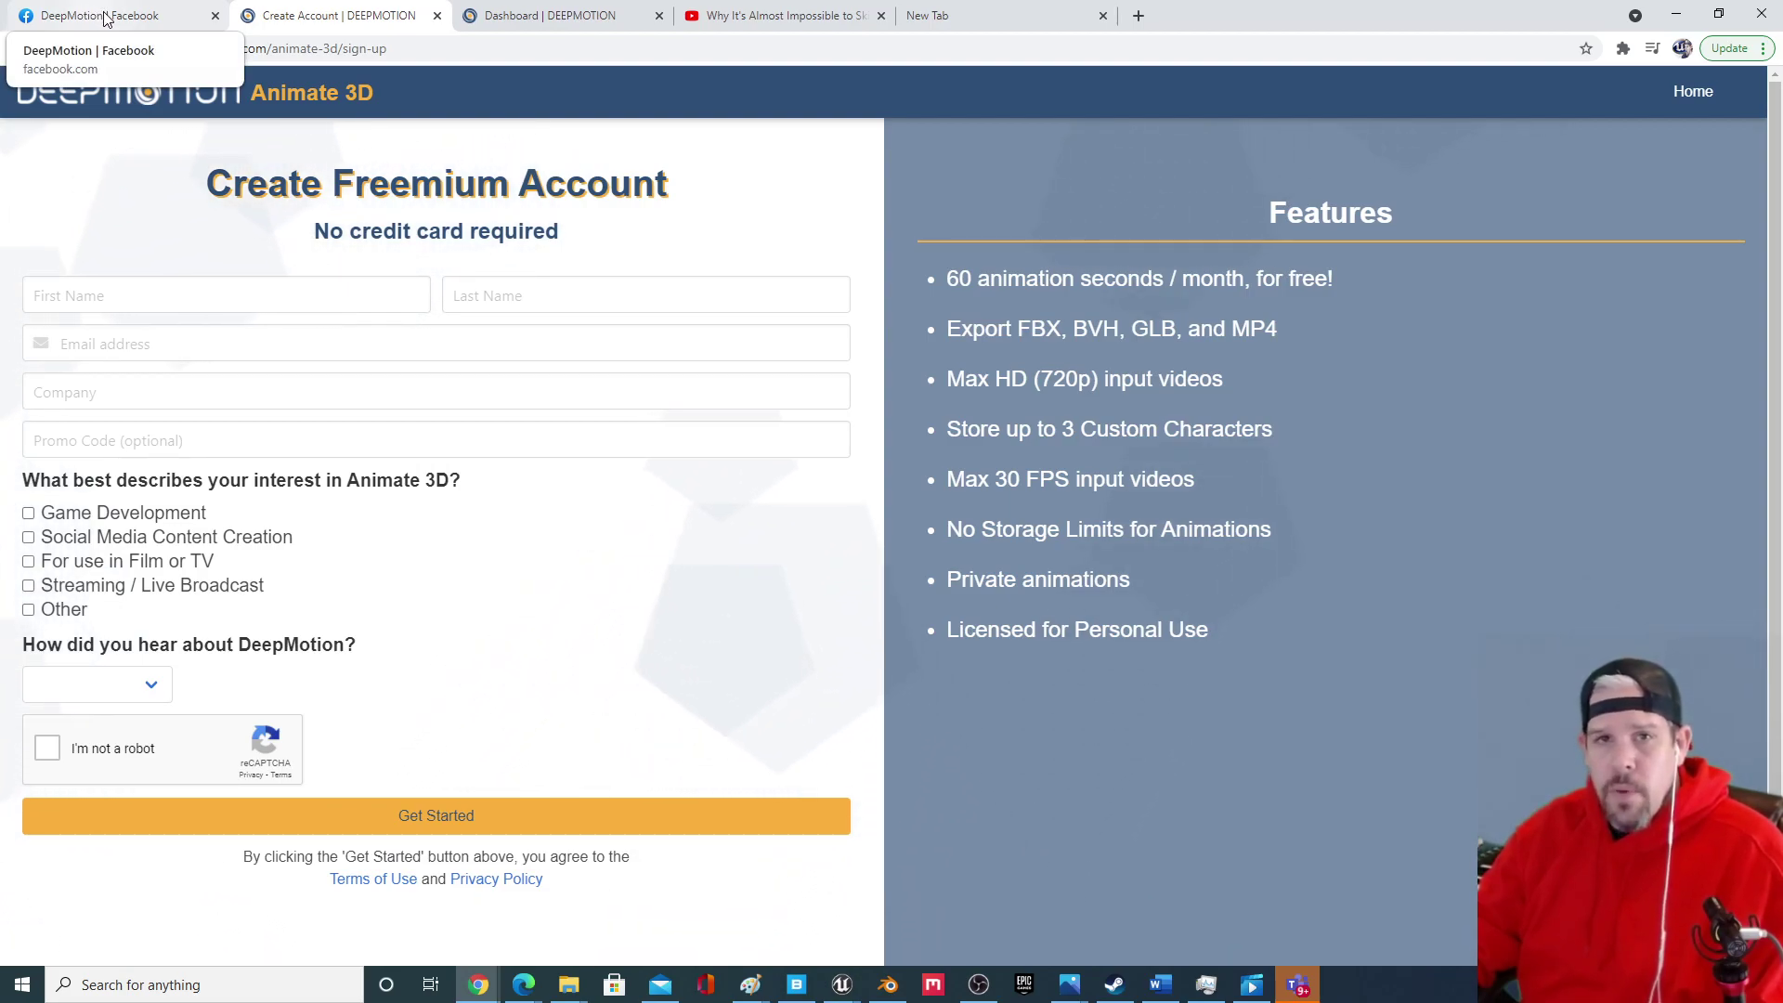
# Return to the DeepMotion Facebook tab, then switch to the WIRED stone-skipping video on YouTube.
pyautogui.click(105, 19)
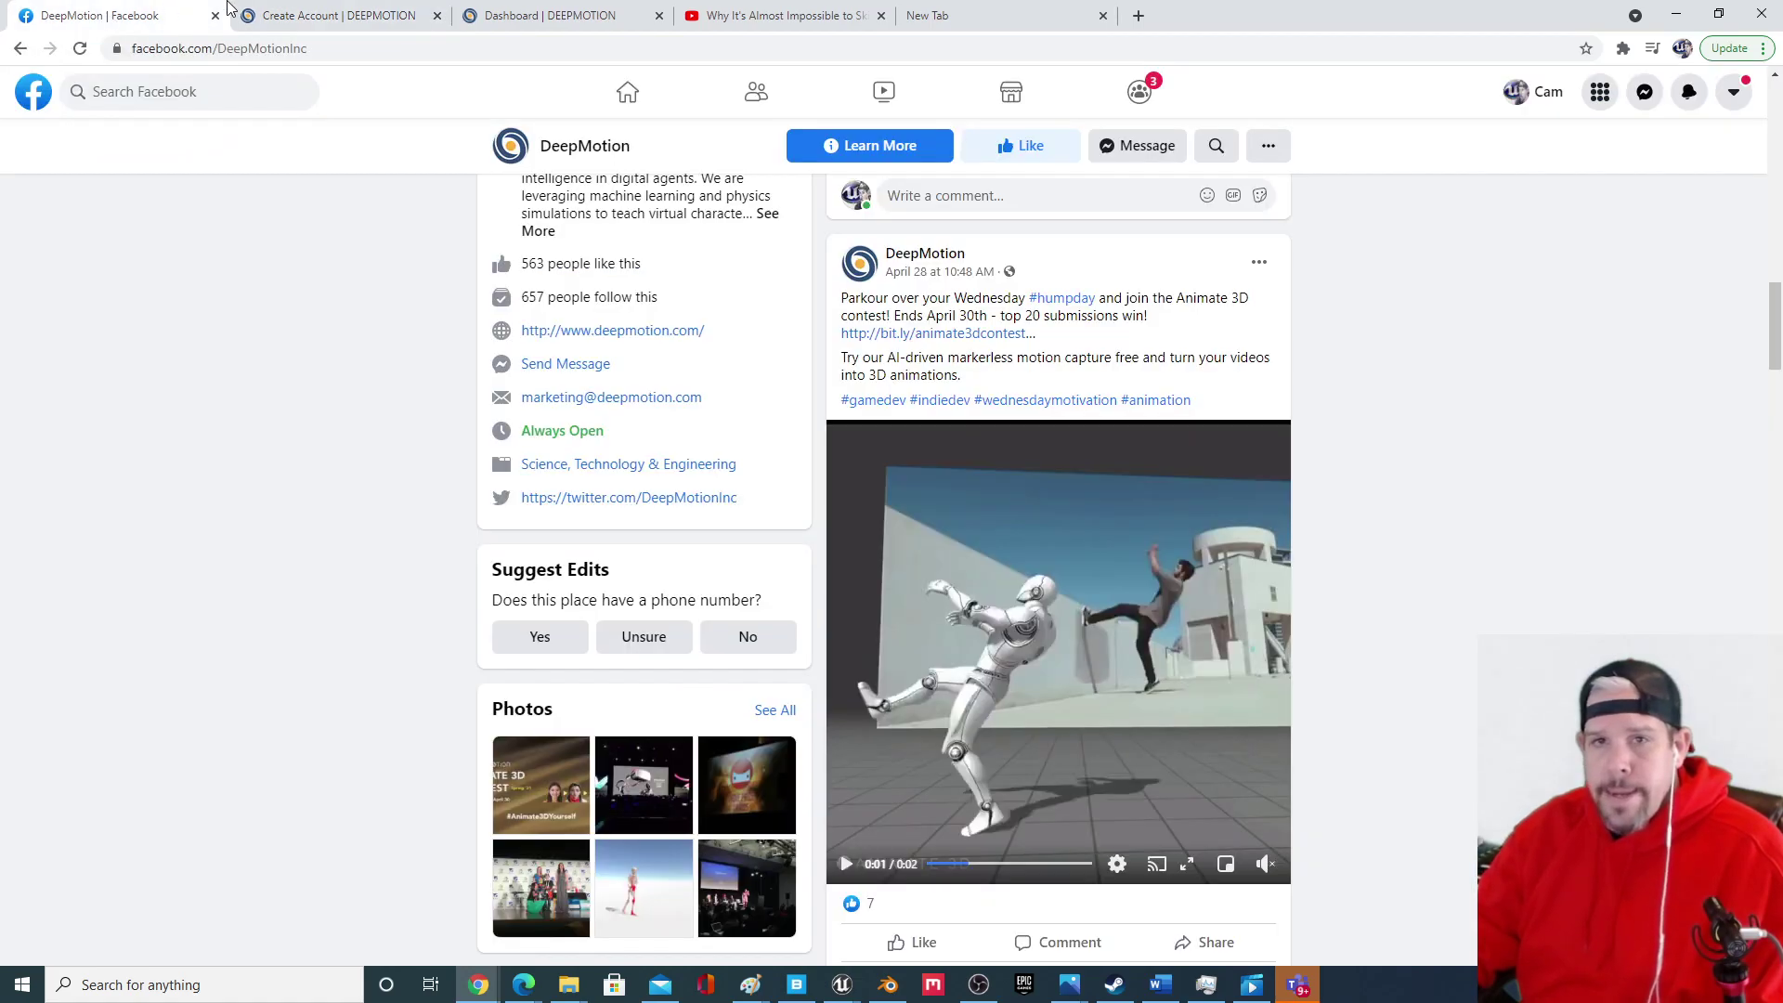
pyautogui.scroll(1, 443, 426)
pyautogui.click(785, 16)
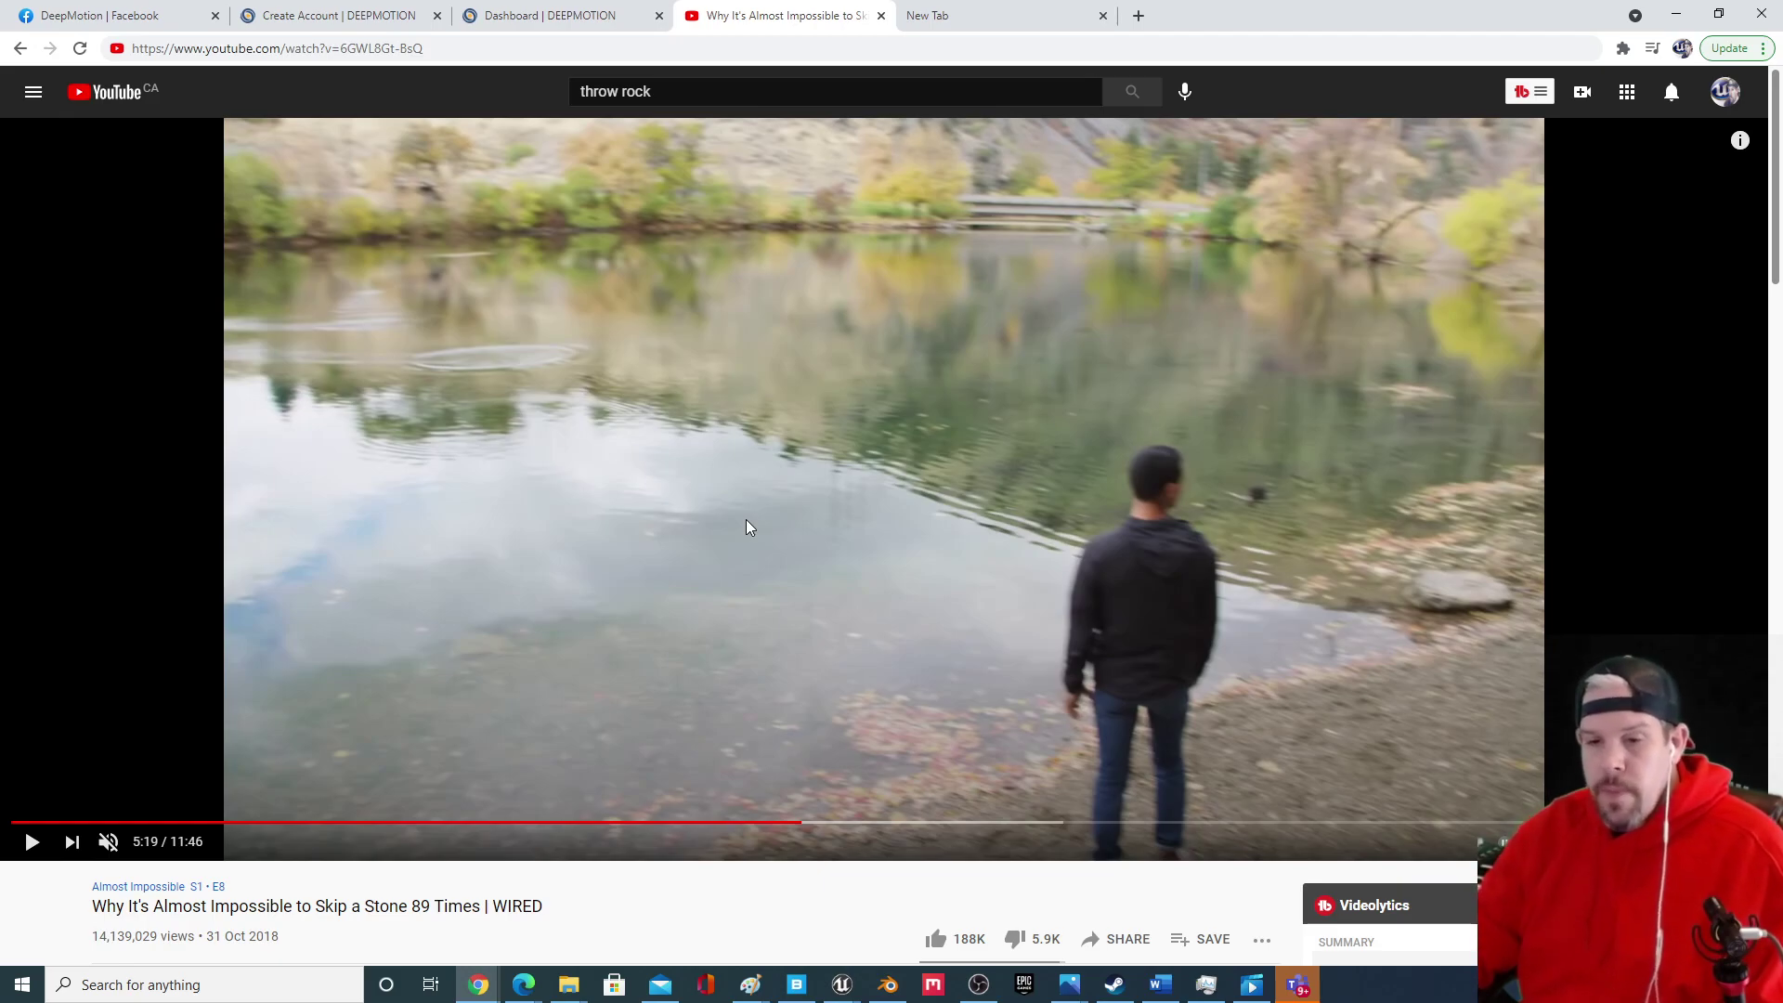
# Bring the FracturedFantasy Unreal Editor window forward and play the Throw_2 animation preview.
pyautogui.click(845, 987)
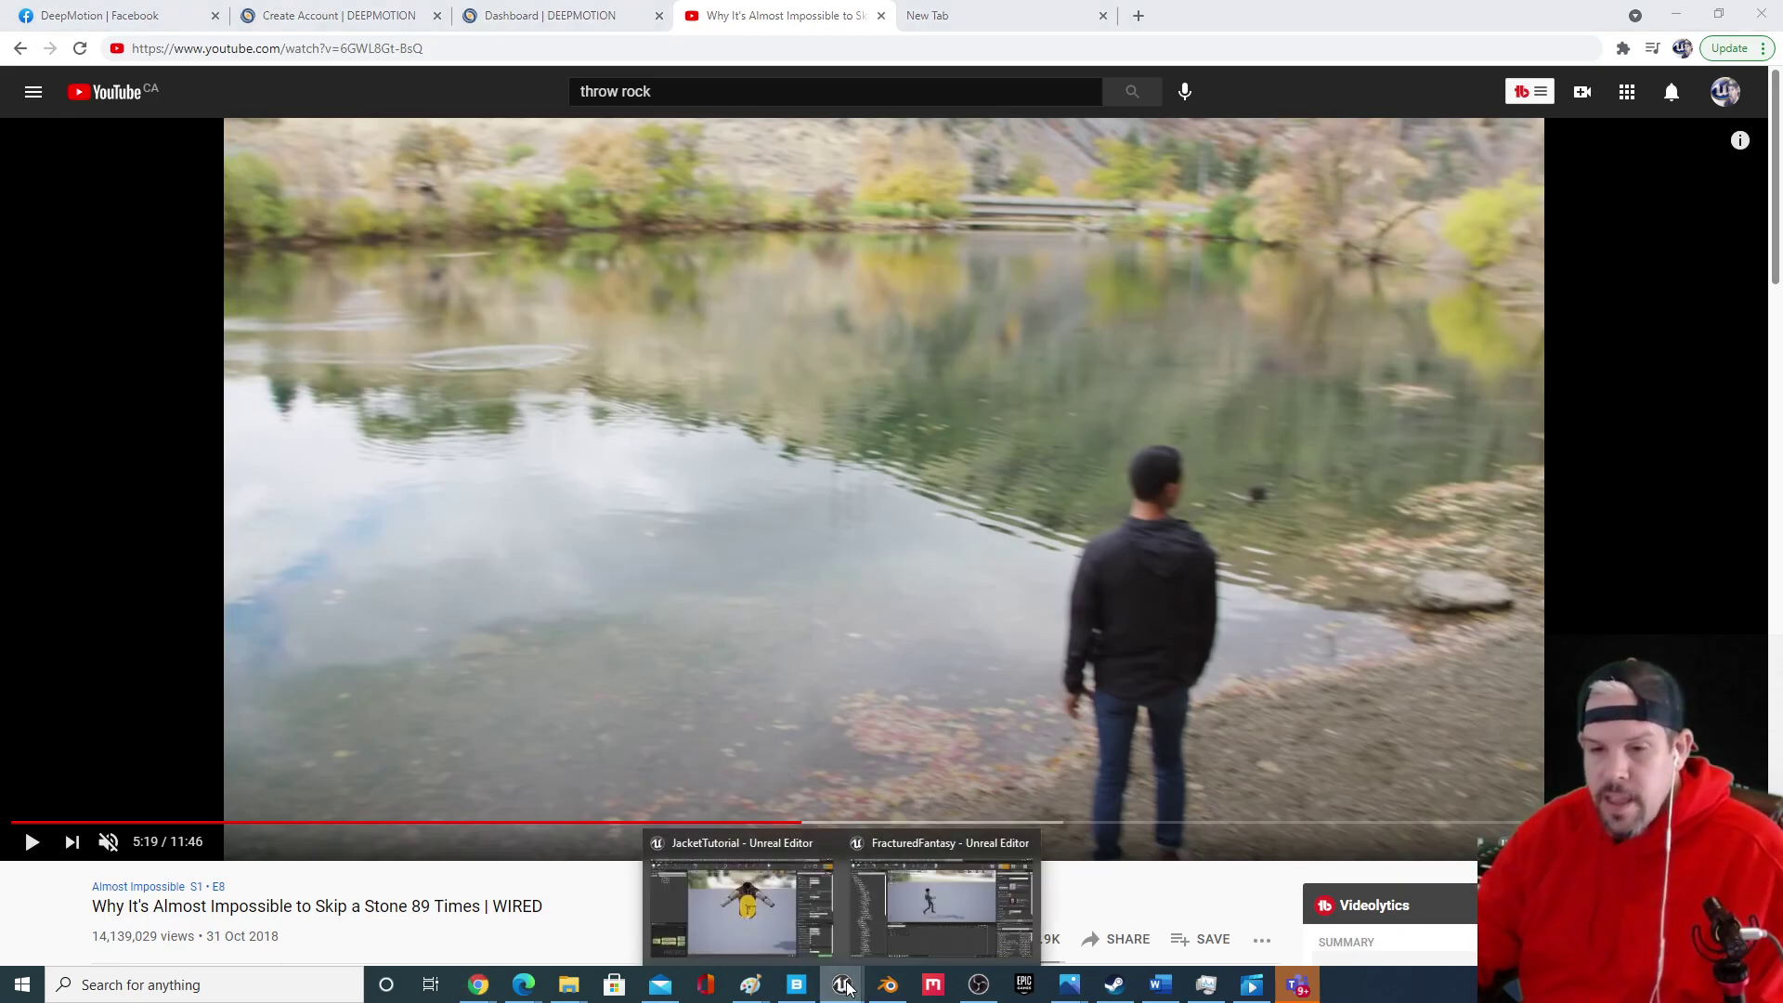
pyautogui.click(934, 914)
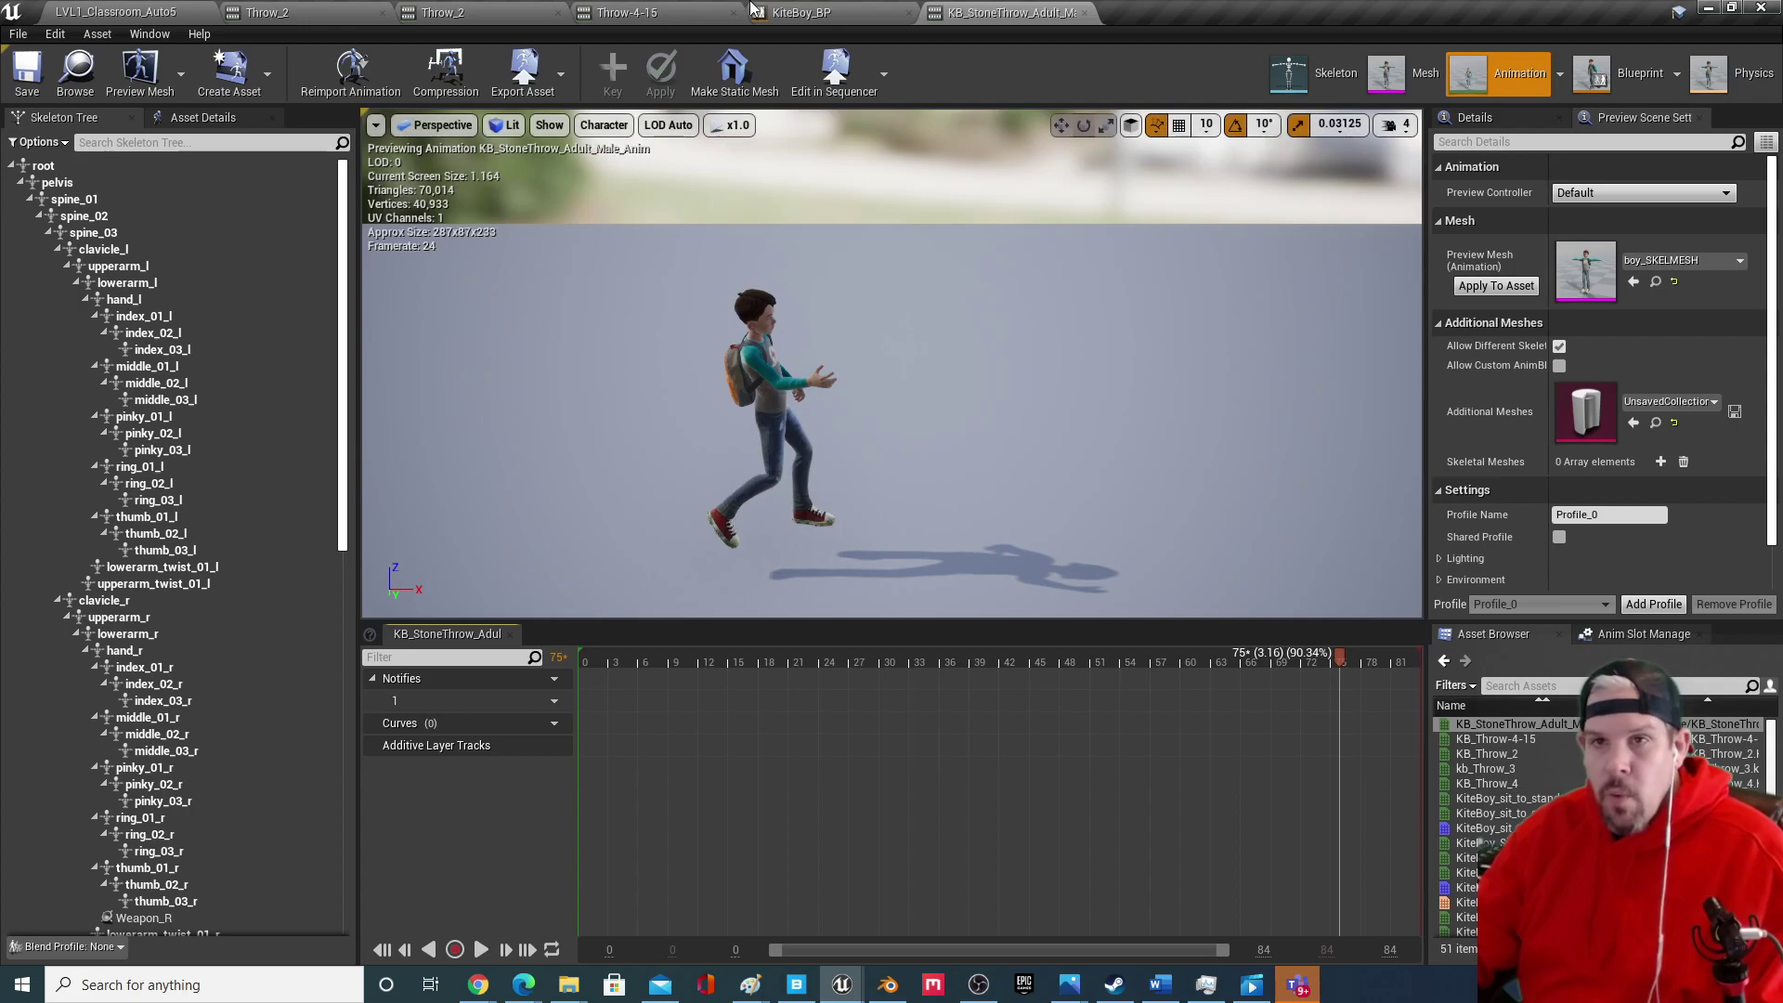
pyautogui.click(412, 9)
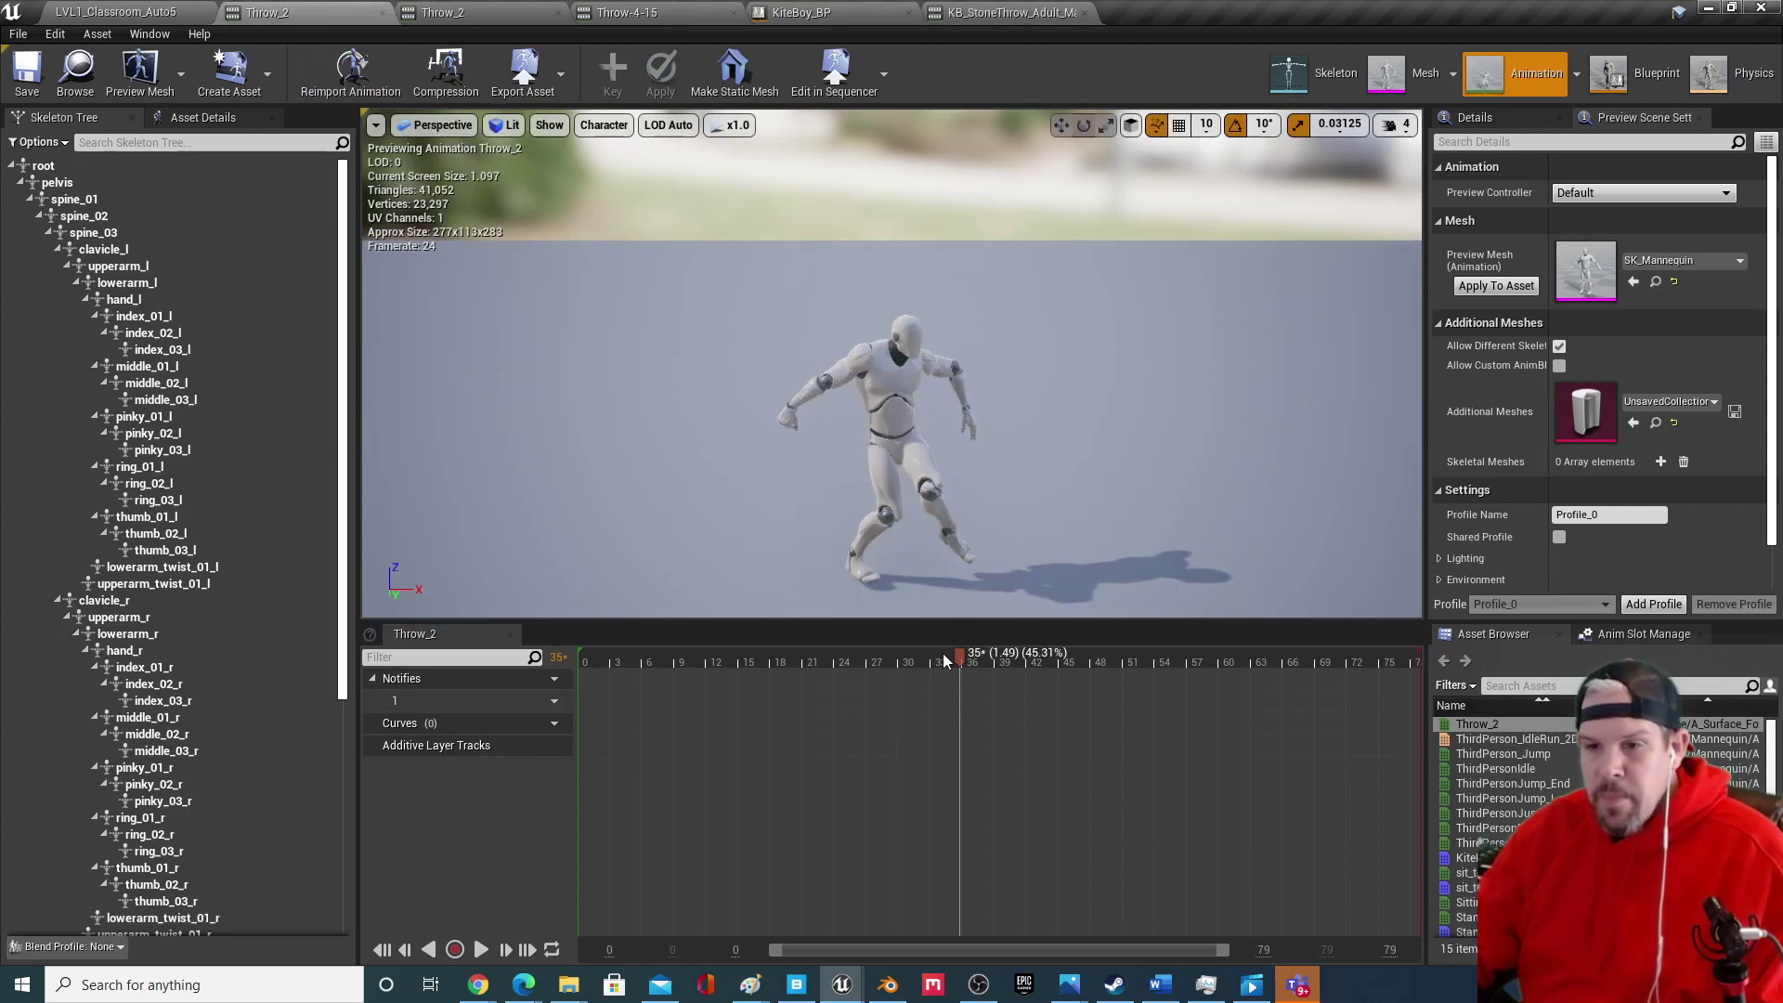
pyautogui.click(481, 950)
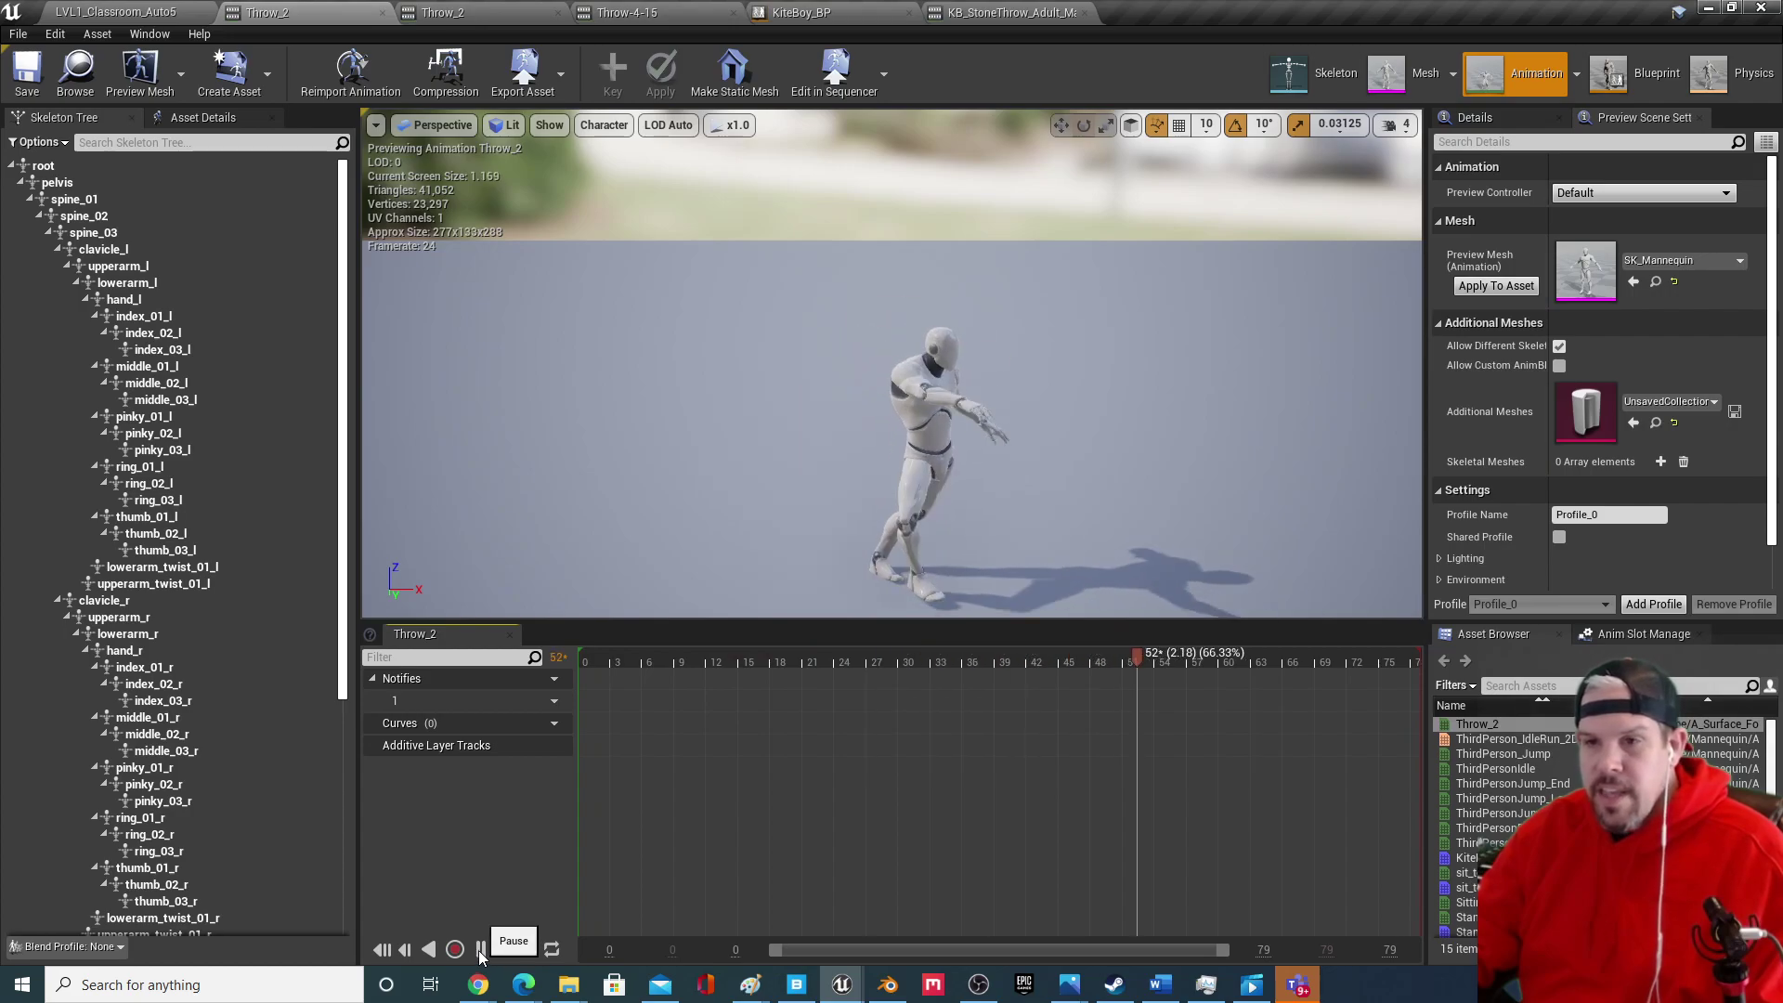
pyautogui.click(480, 950)
# Play the Throw_2 animation on UE4_Mannequin, then the Throw-4-15 animation.
pyautogui.click(502, 13)
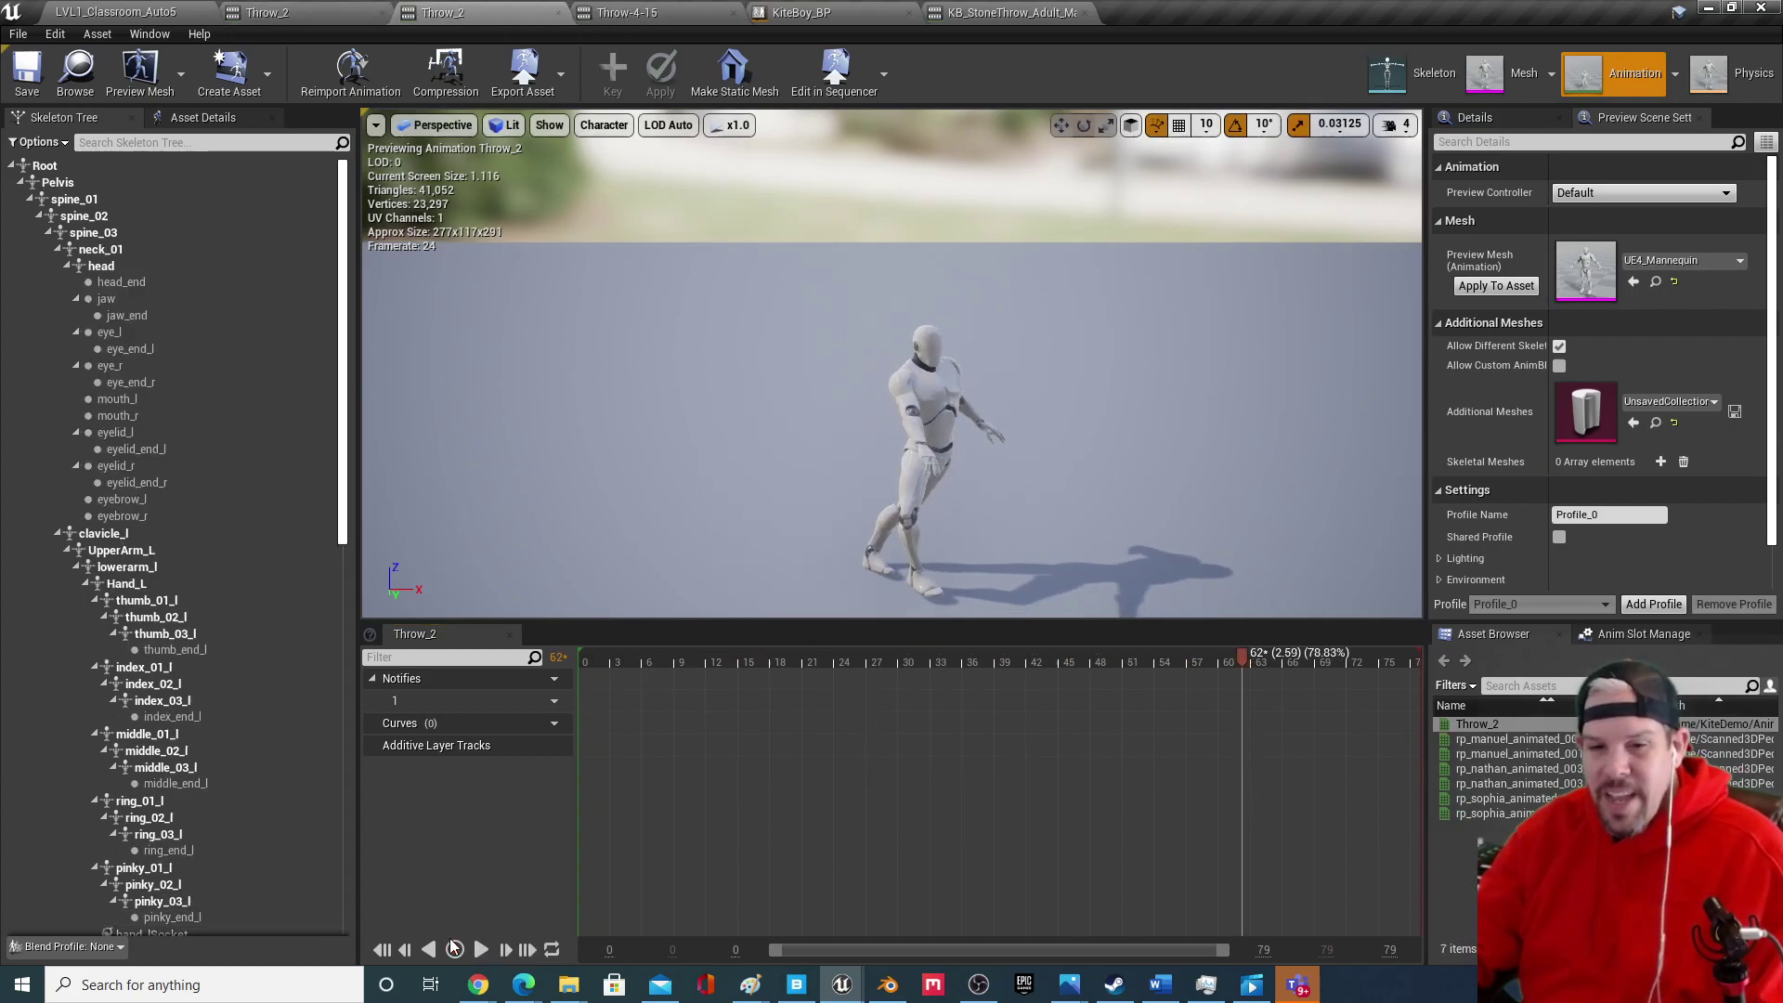
pyautogui.click(481, 950)
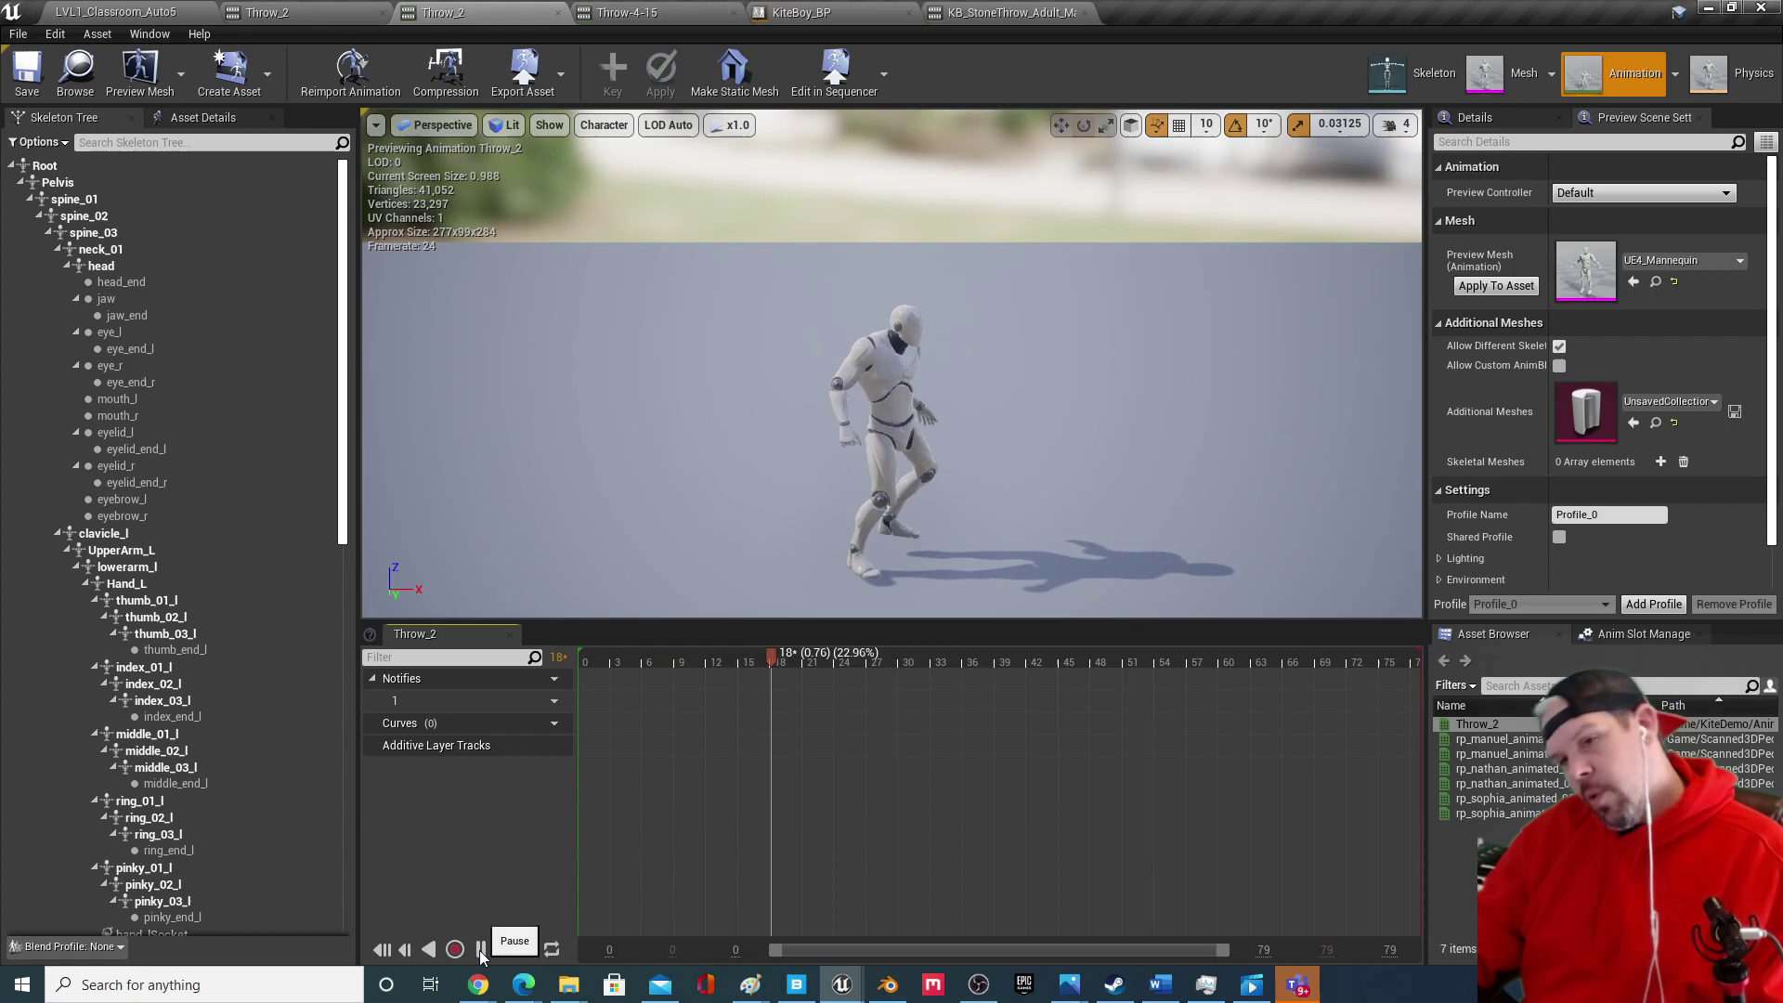
pyautogui.click(481, 950)
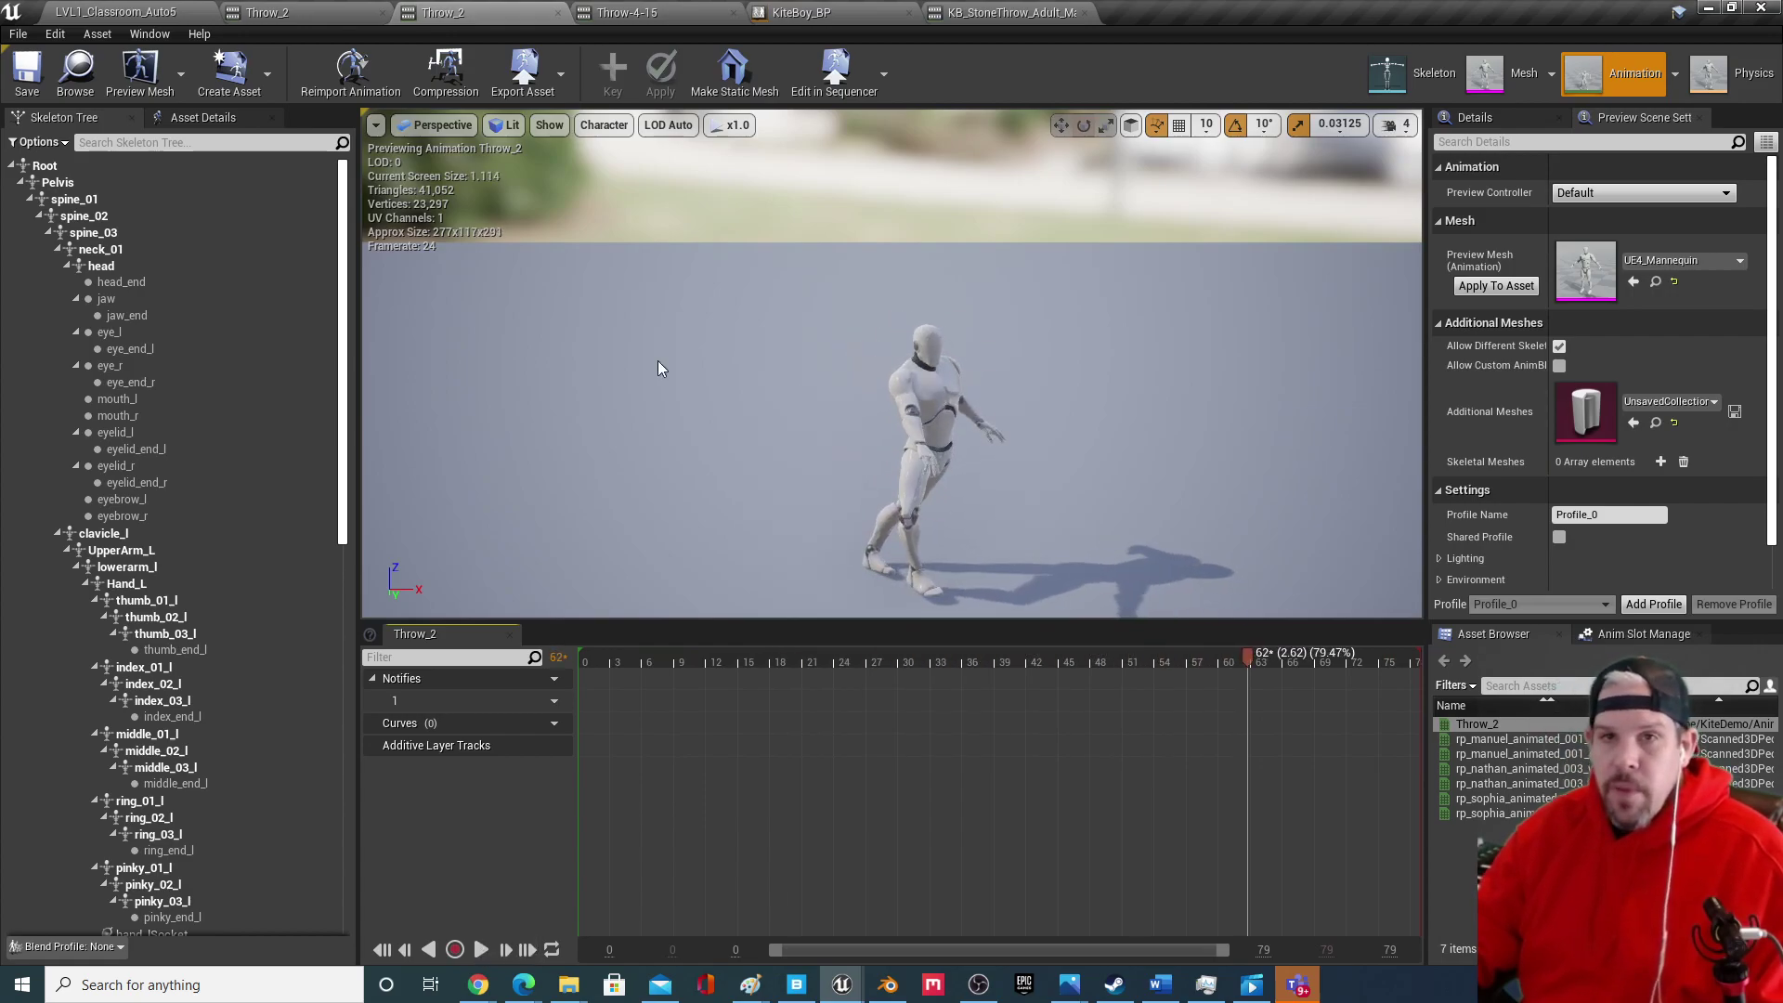
pyautogui.click(643, 11)
pyautogui.click(478, 951)
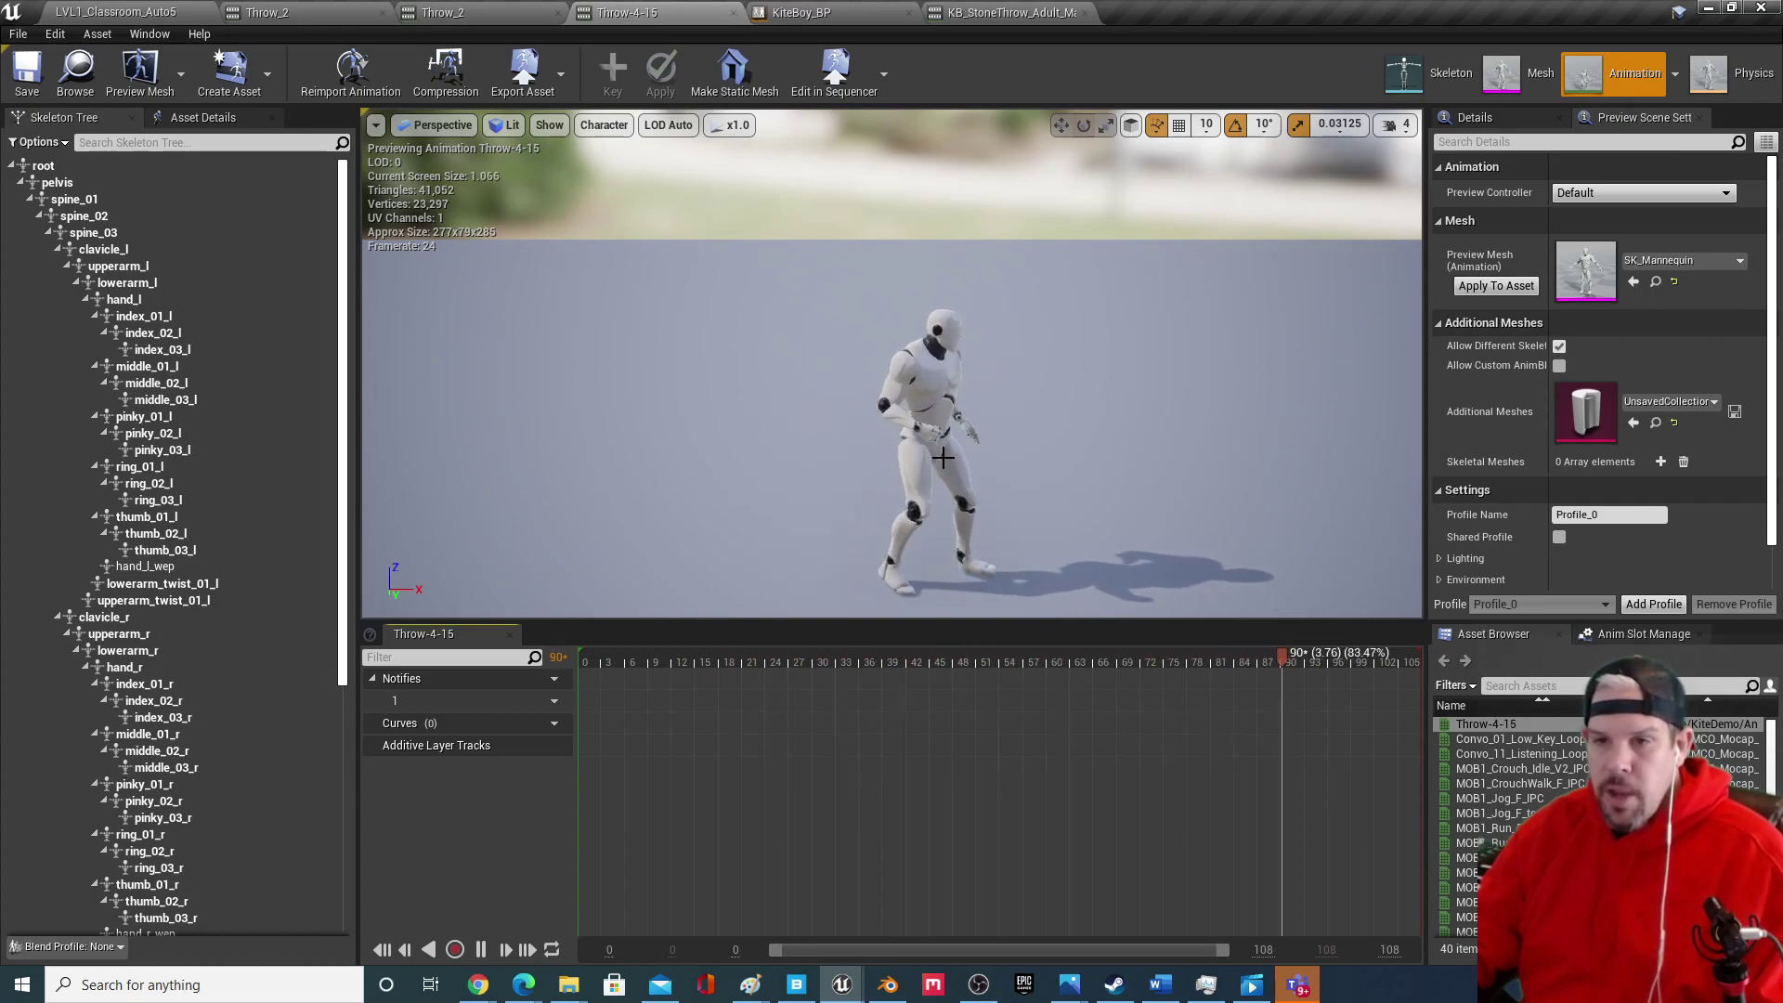
pyautogui.click(482, 950)
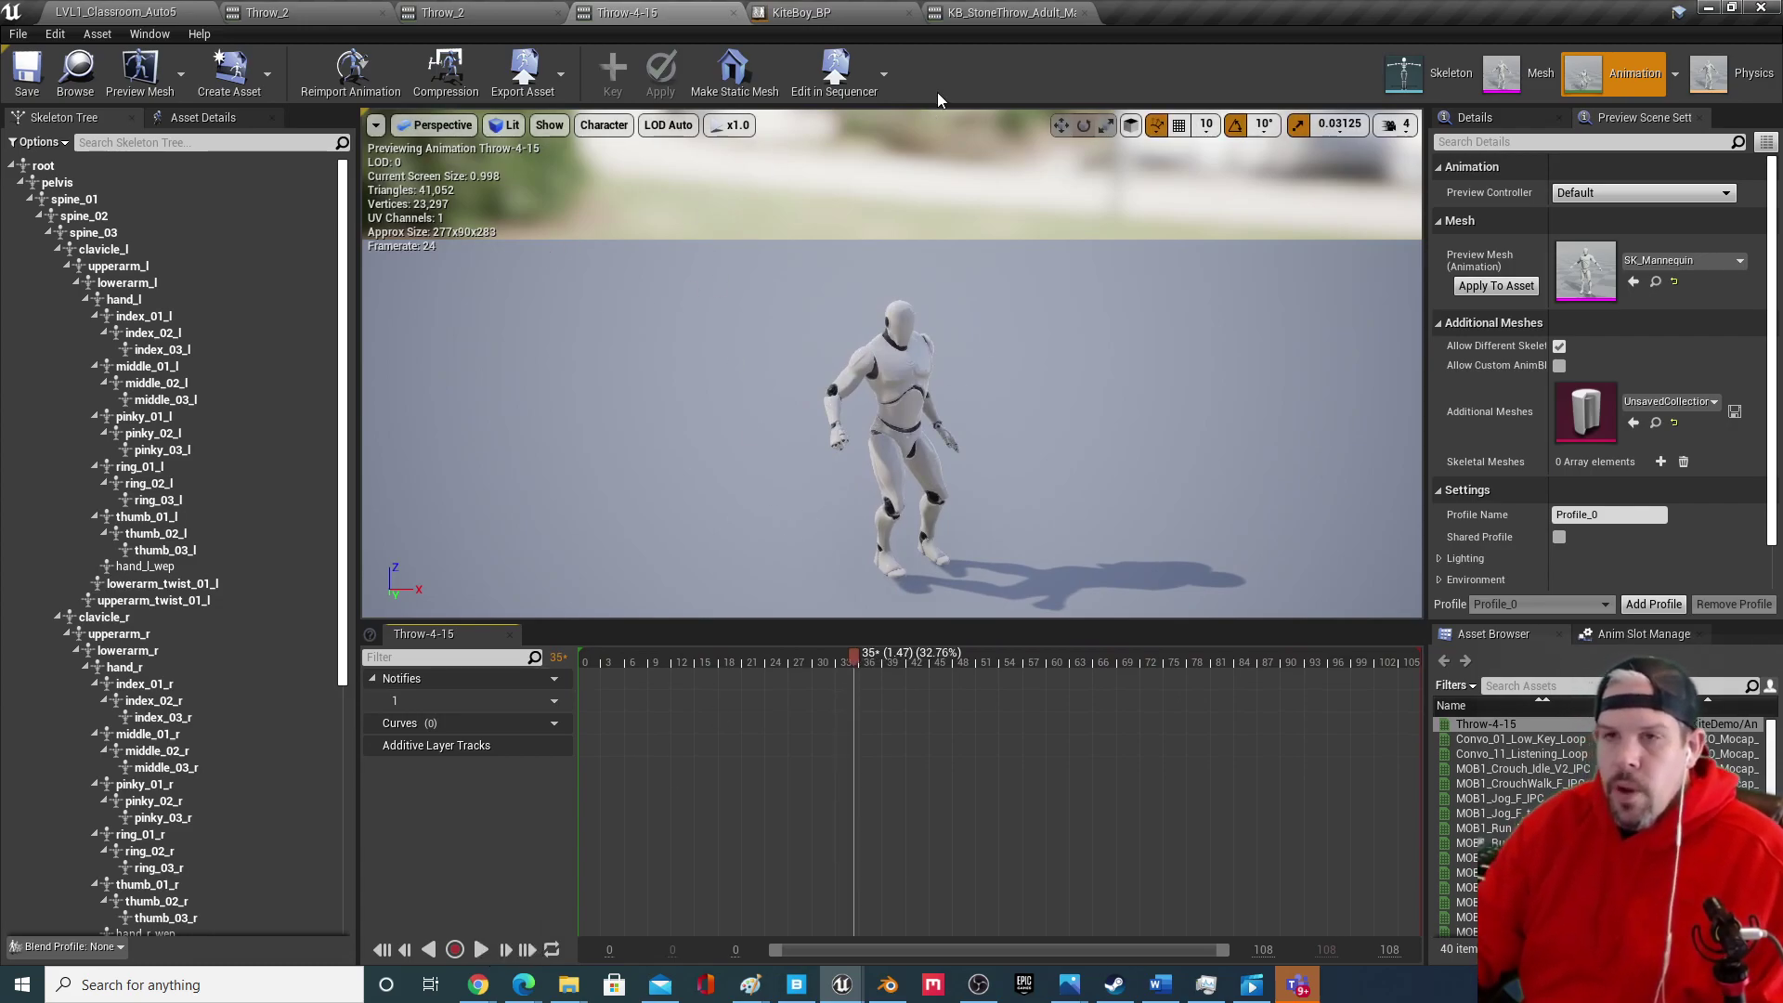
# Play the boy's KB_StoneThrow_Adult_Male_Anim animation and scrub its timeline back and forth.
pyautogui.click(1010, 13)
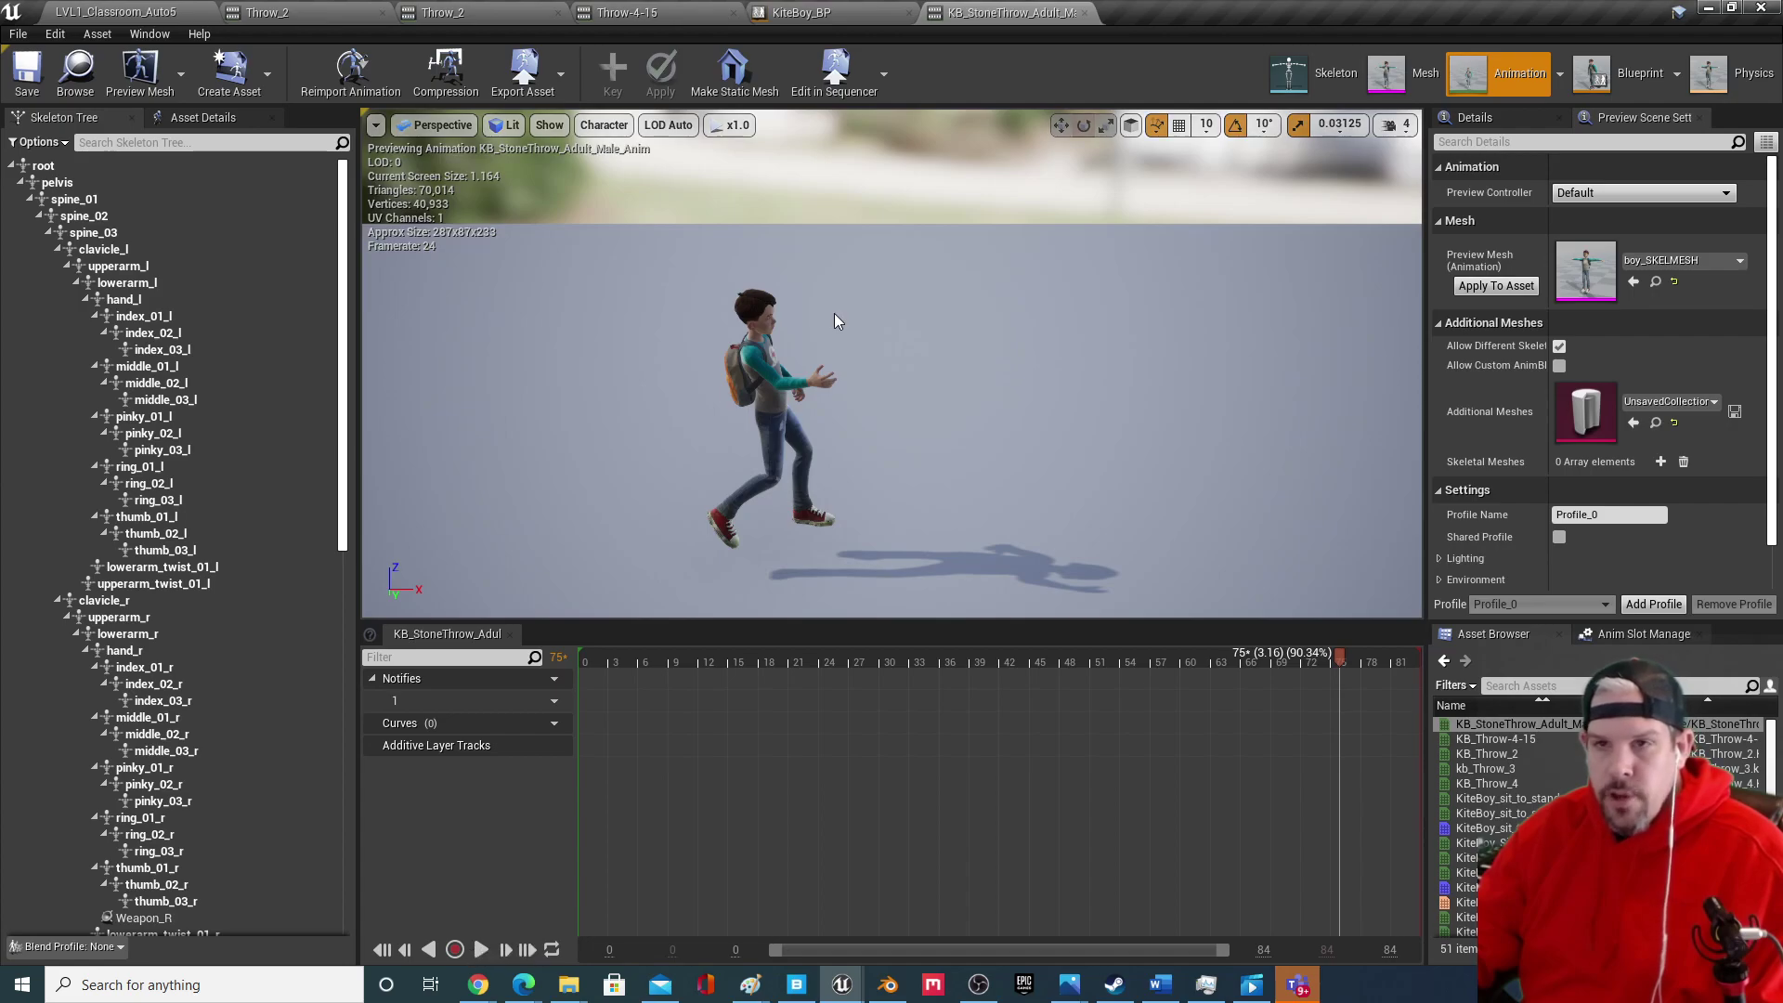
pyautogui.click(482, 950)
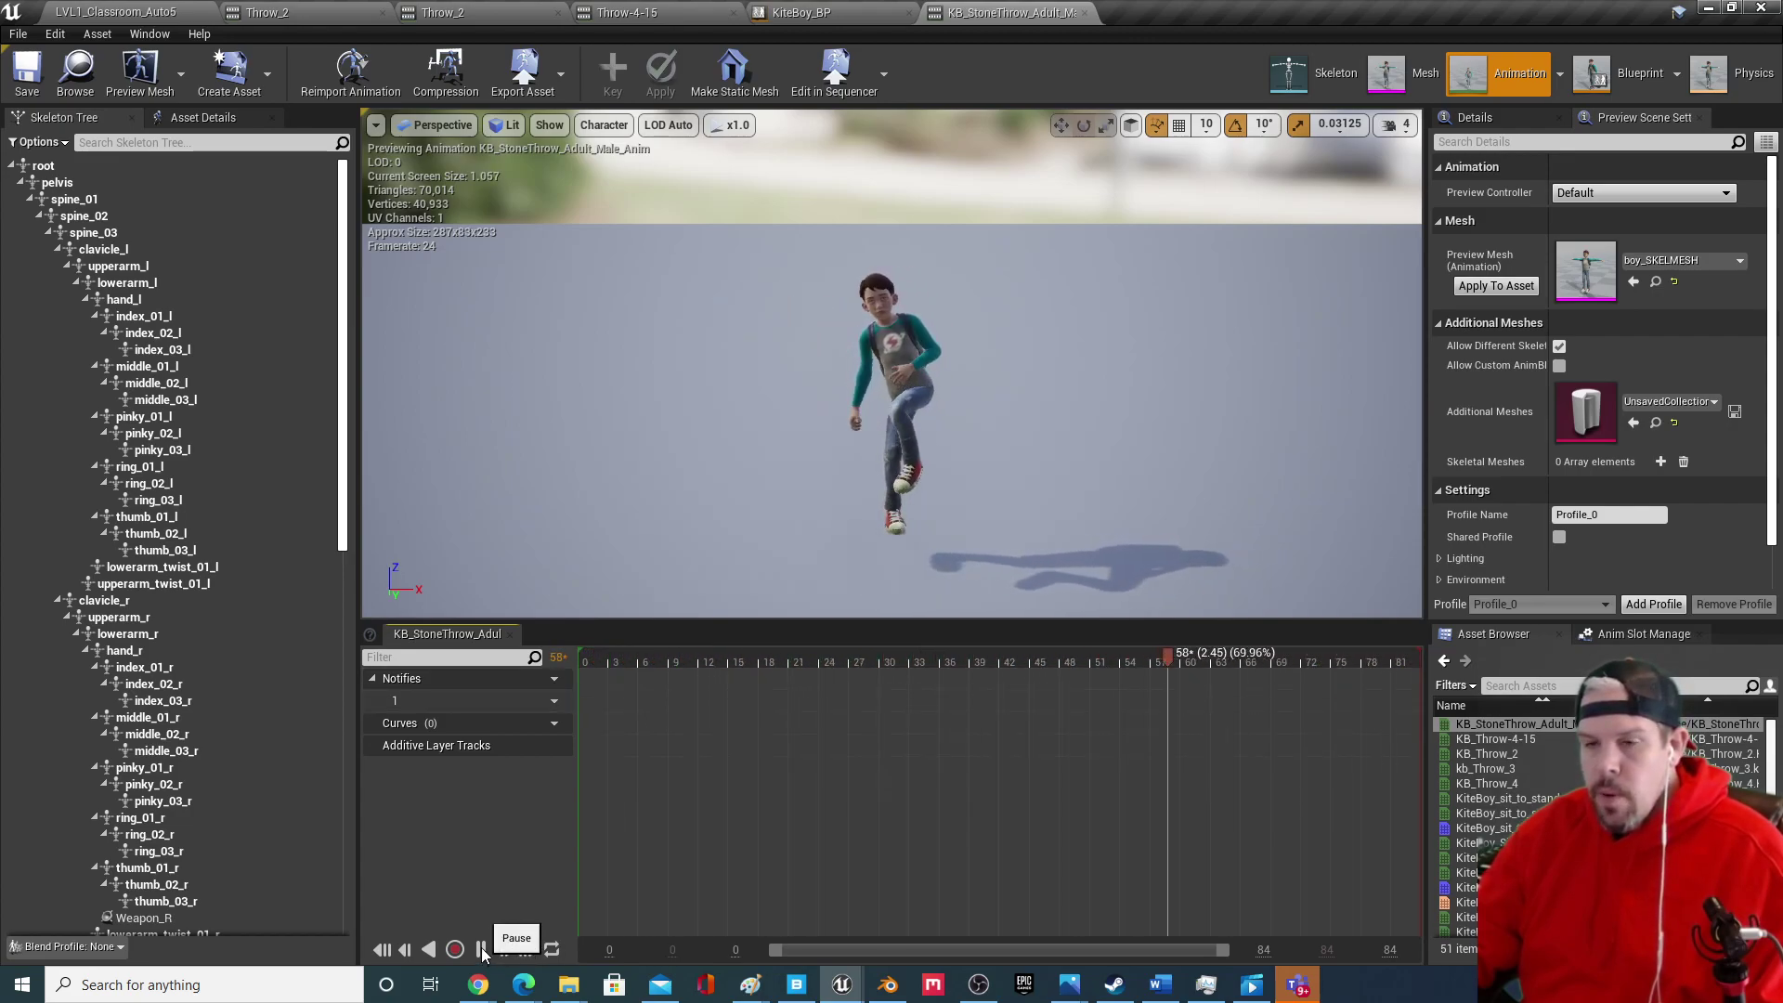
pyautogui.click(482, 949)
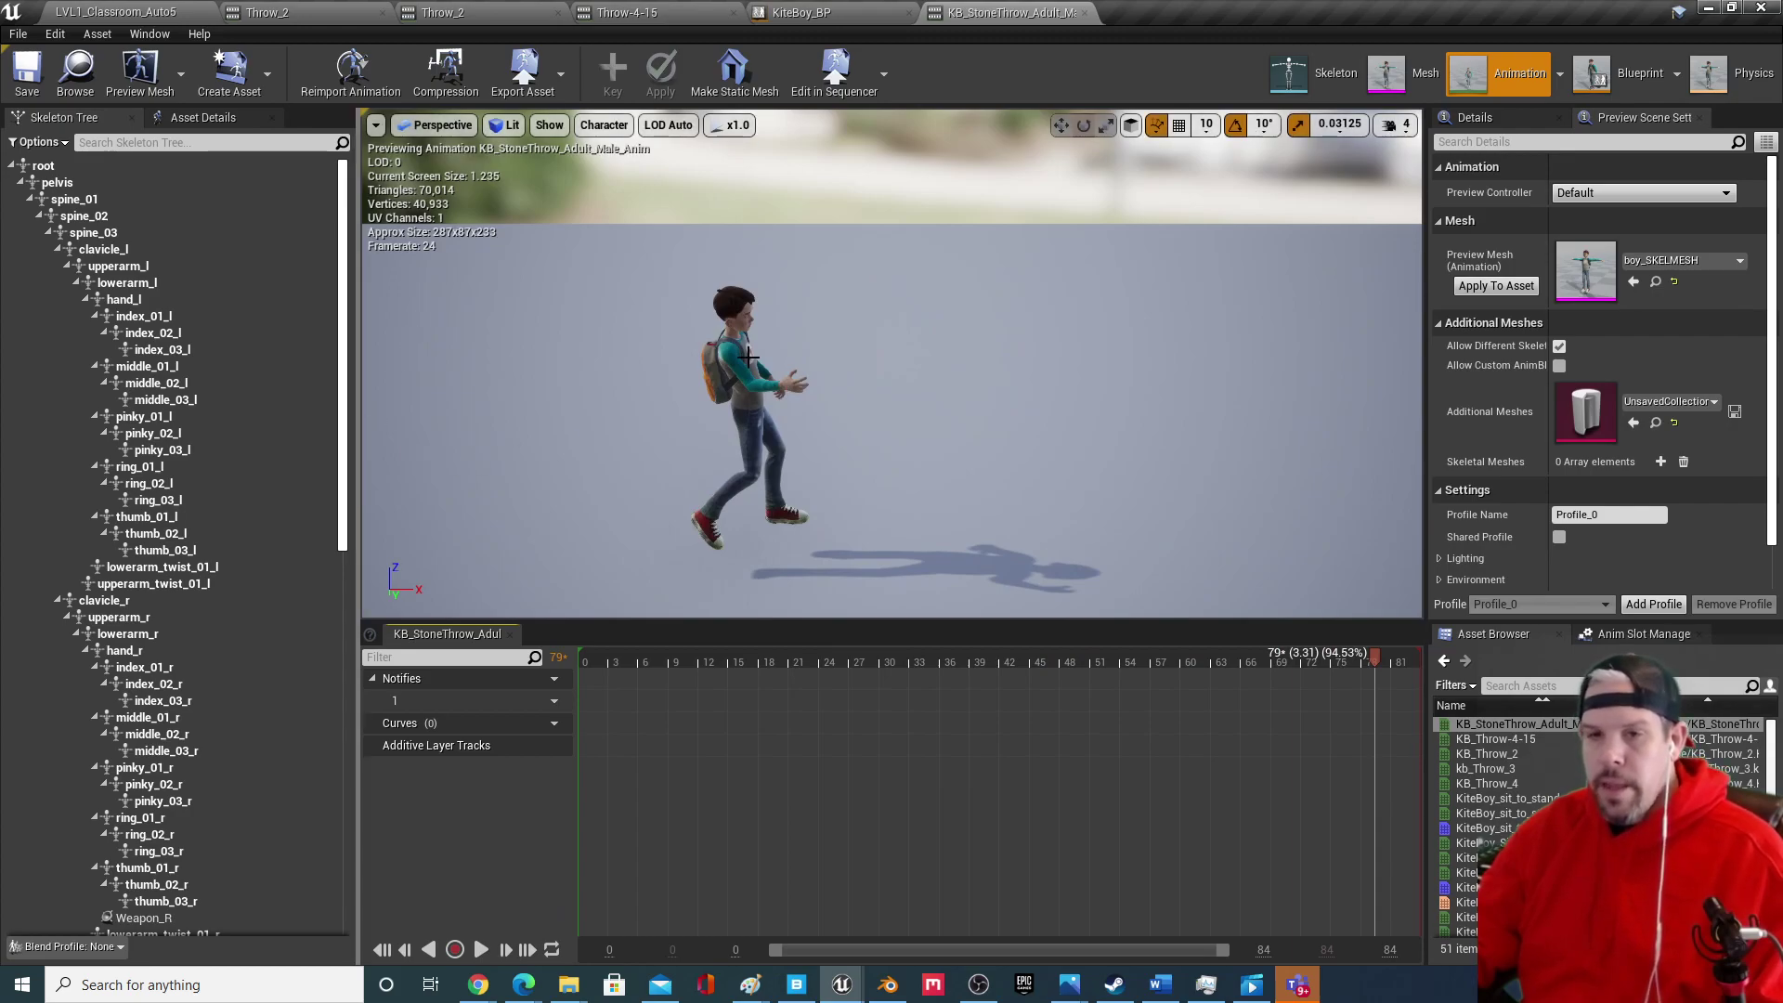
pyautogui.moveTo(1349, 667); pyautogui.dragTo(1340, 628)
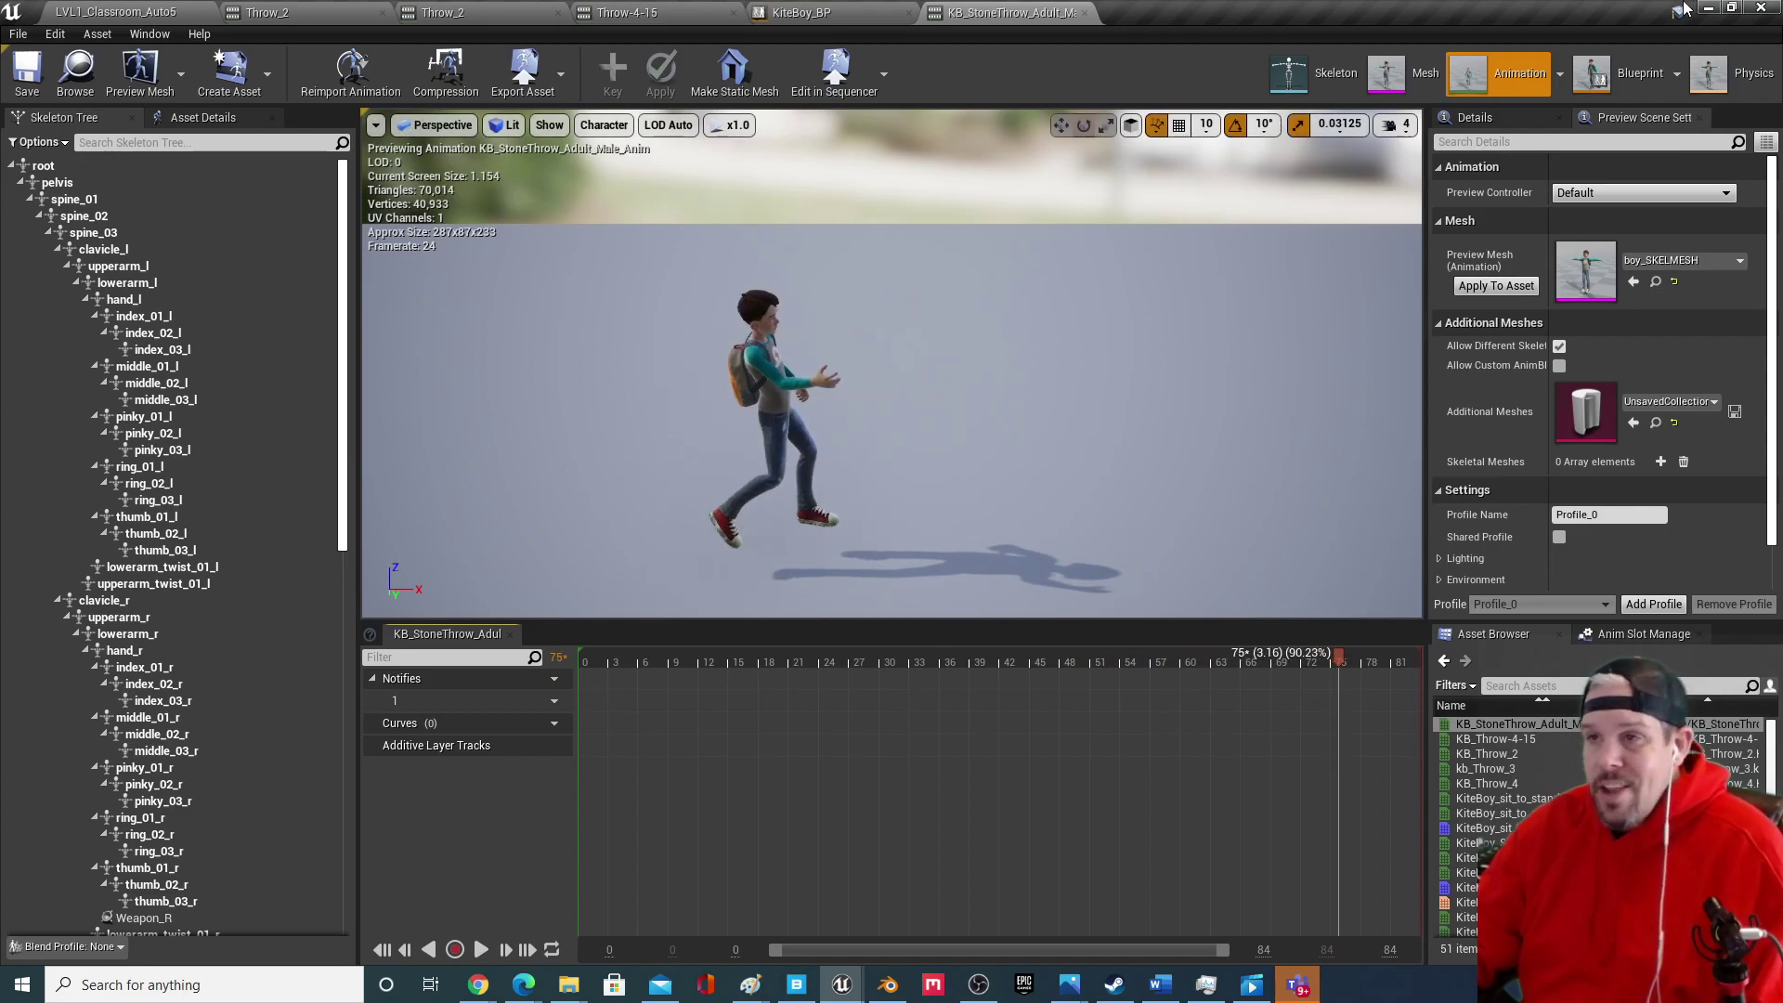
# Back in Chrome, seek the stone-skipping video to about 5:06 and then 5:46 before moving to the new tab.
pyautogui.hotkey('alt', 'Tab')
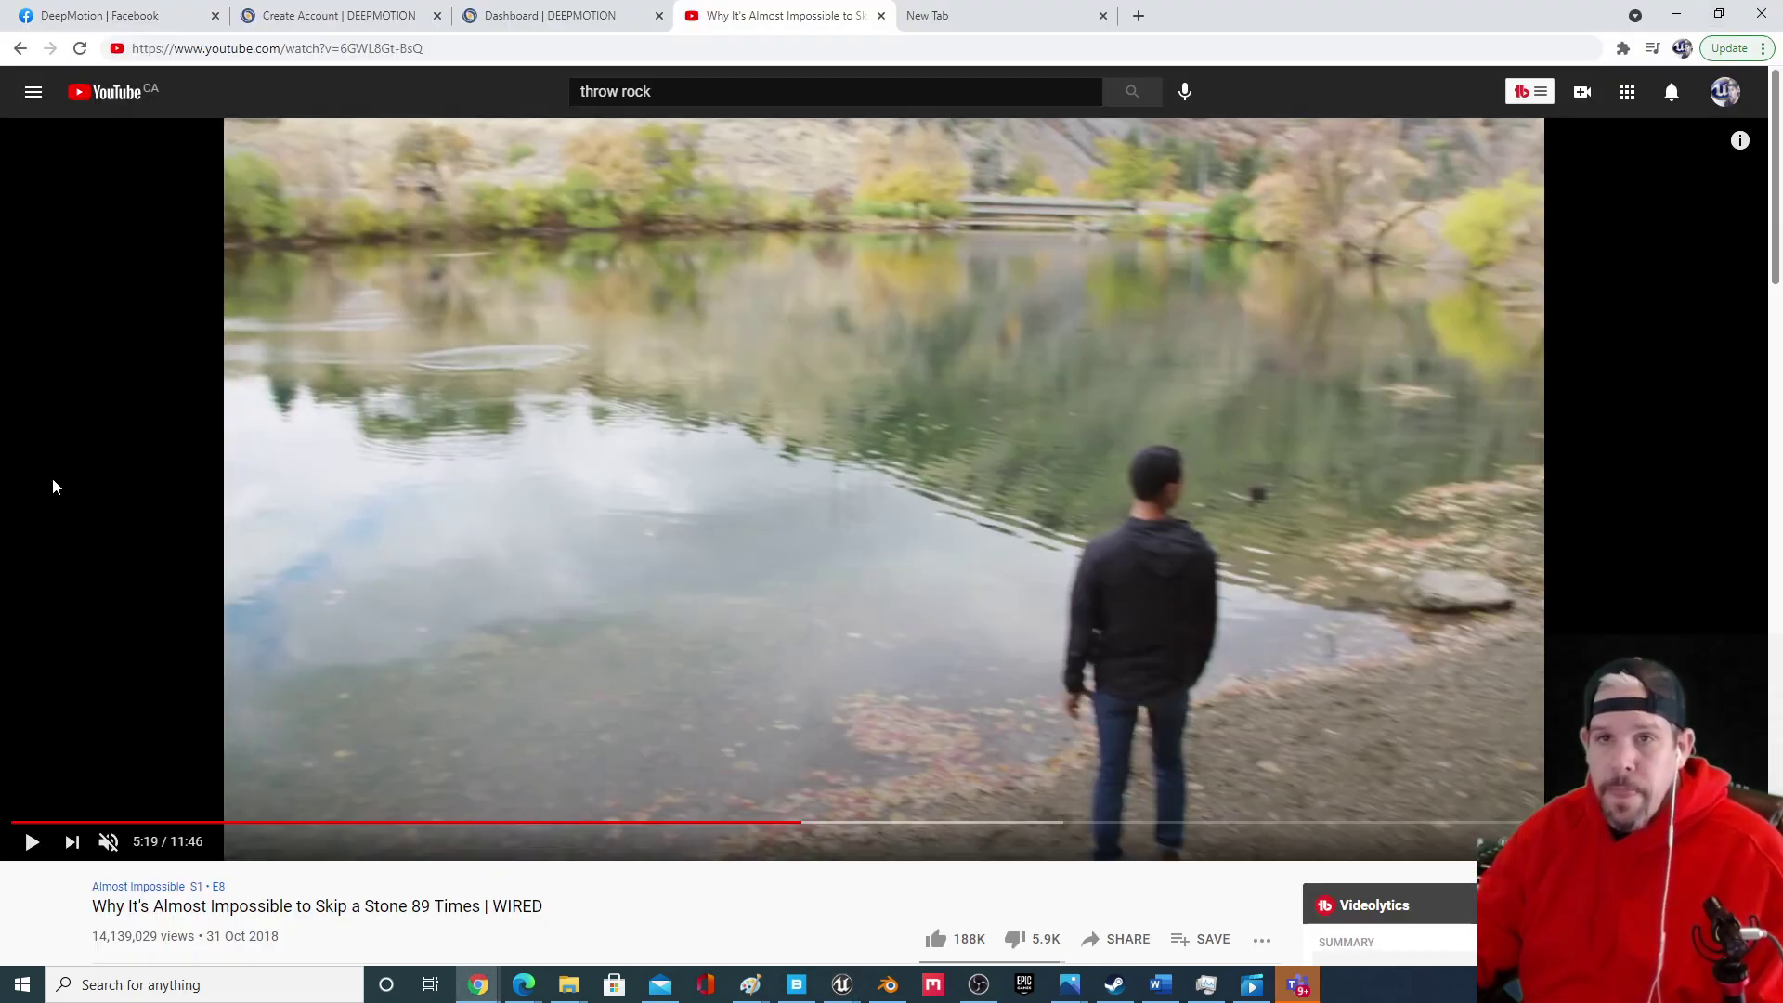
pyautogui.click(334, 16)
pyautogui.click(785, 16)
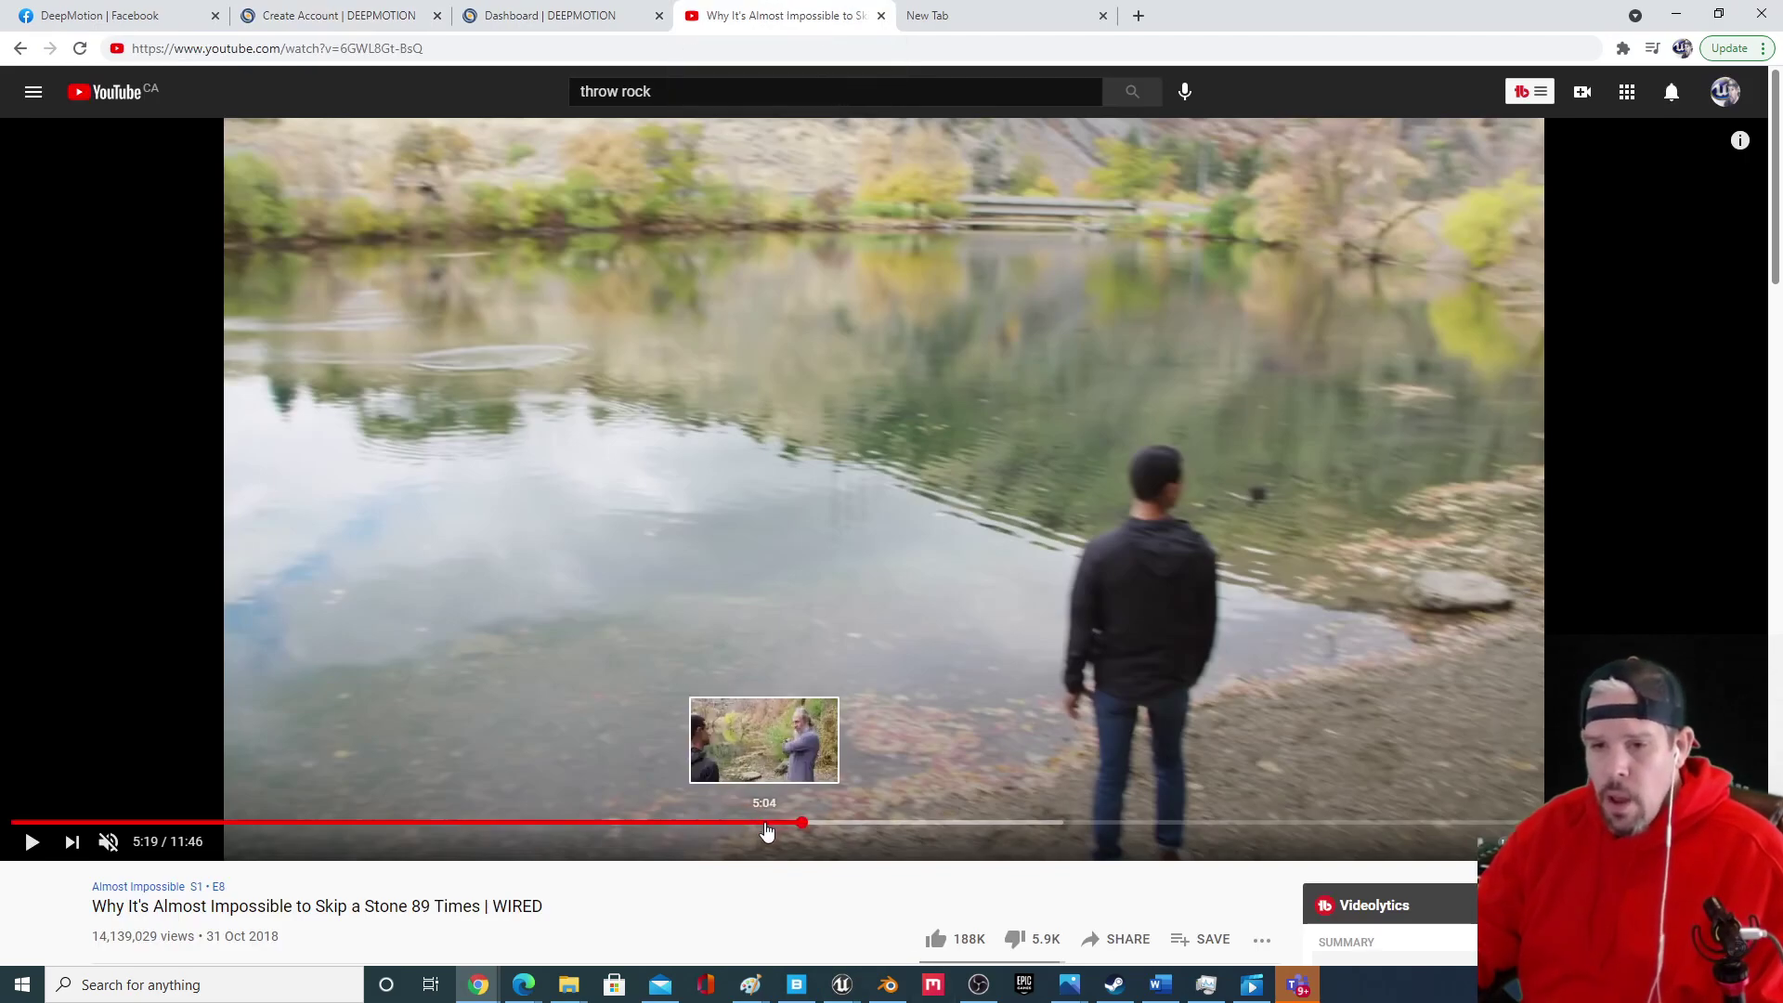
pyautogui.click(769, 823)
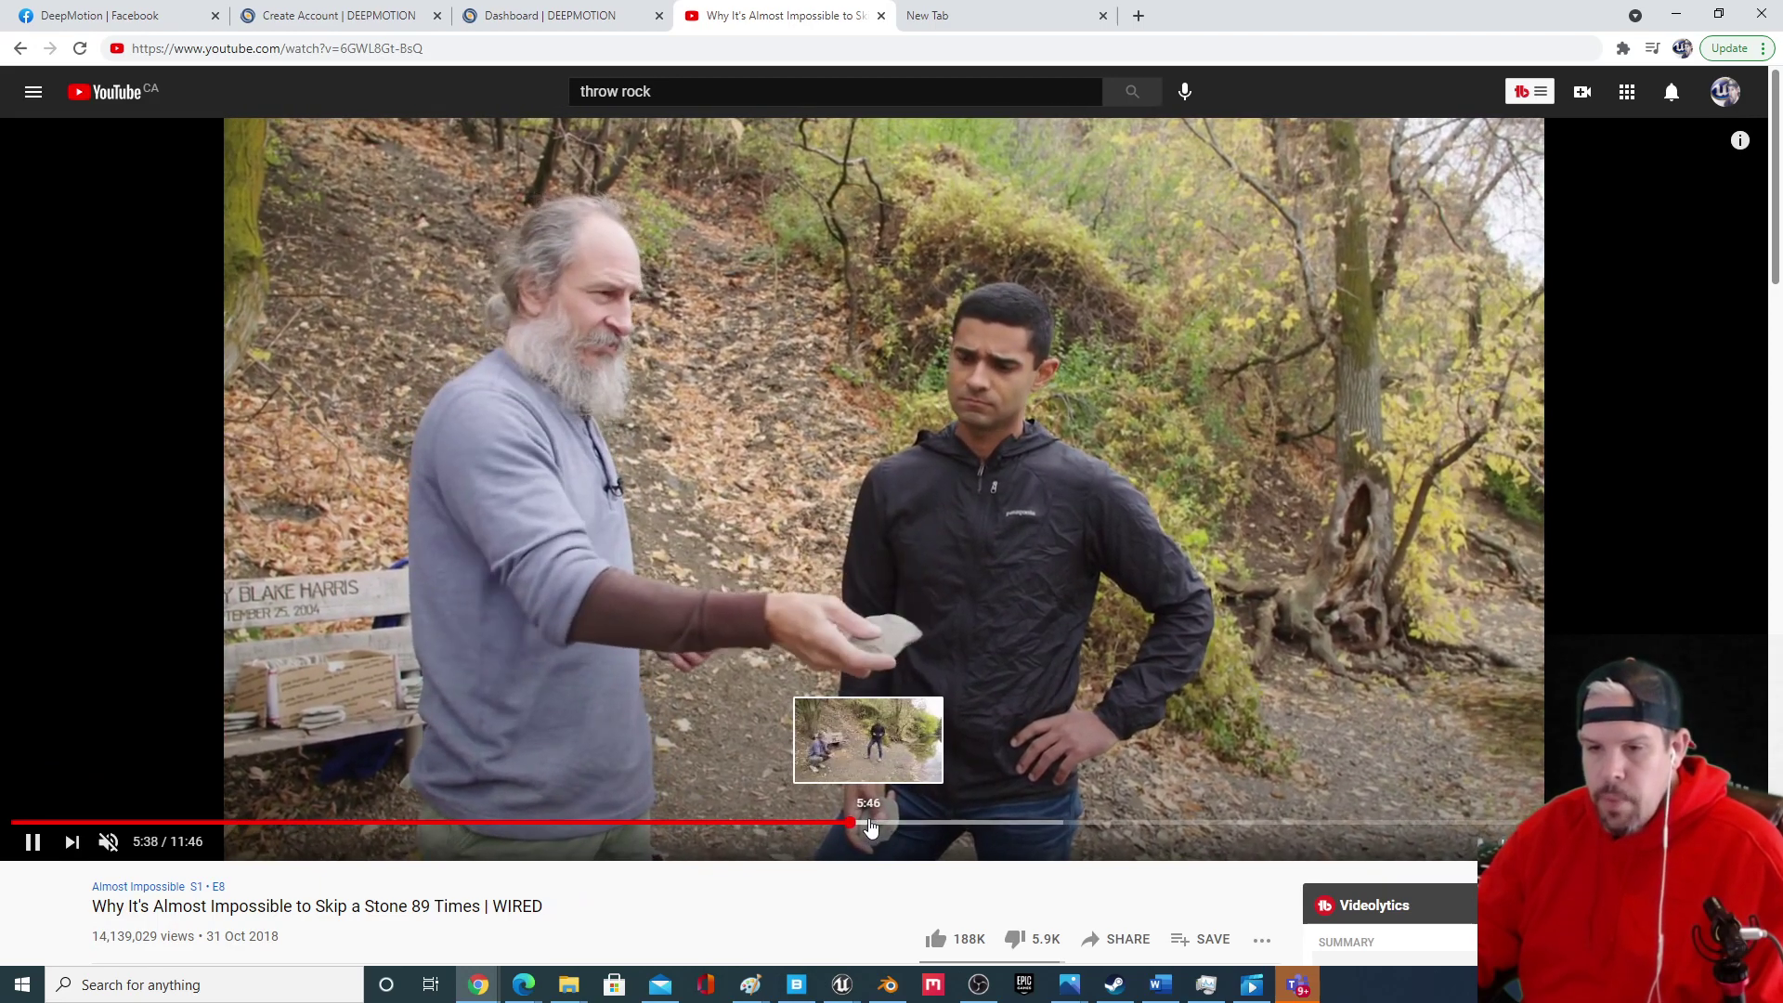
pyautogui.click(870, 823)
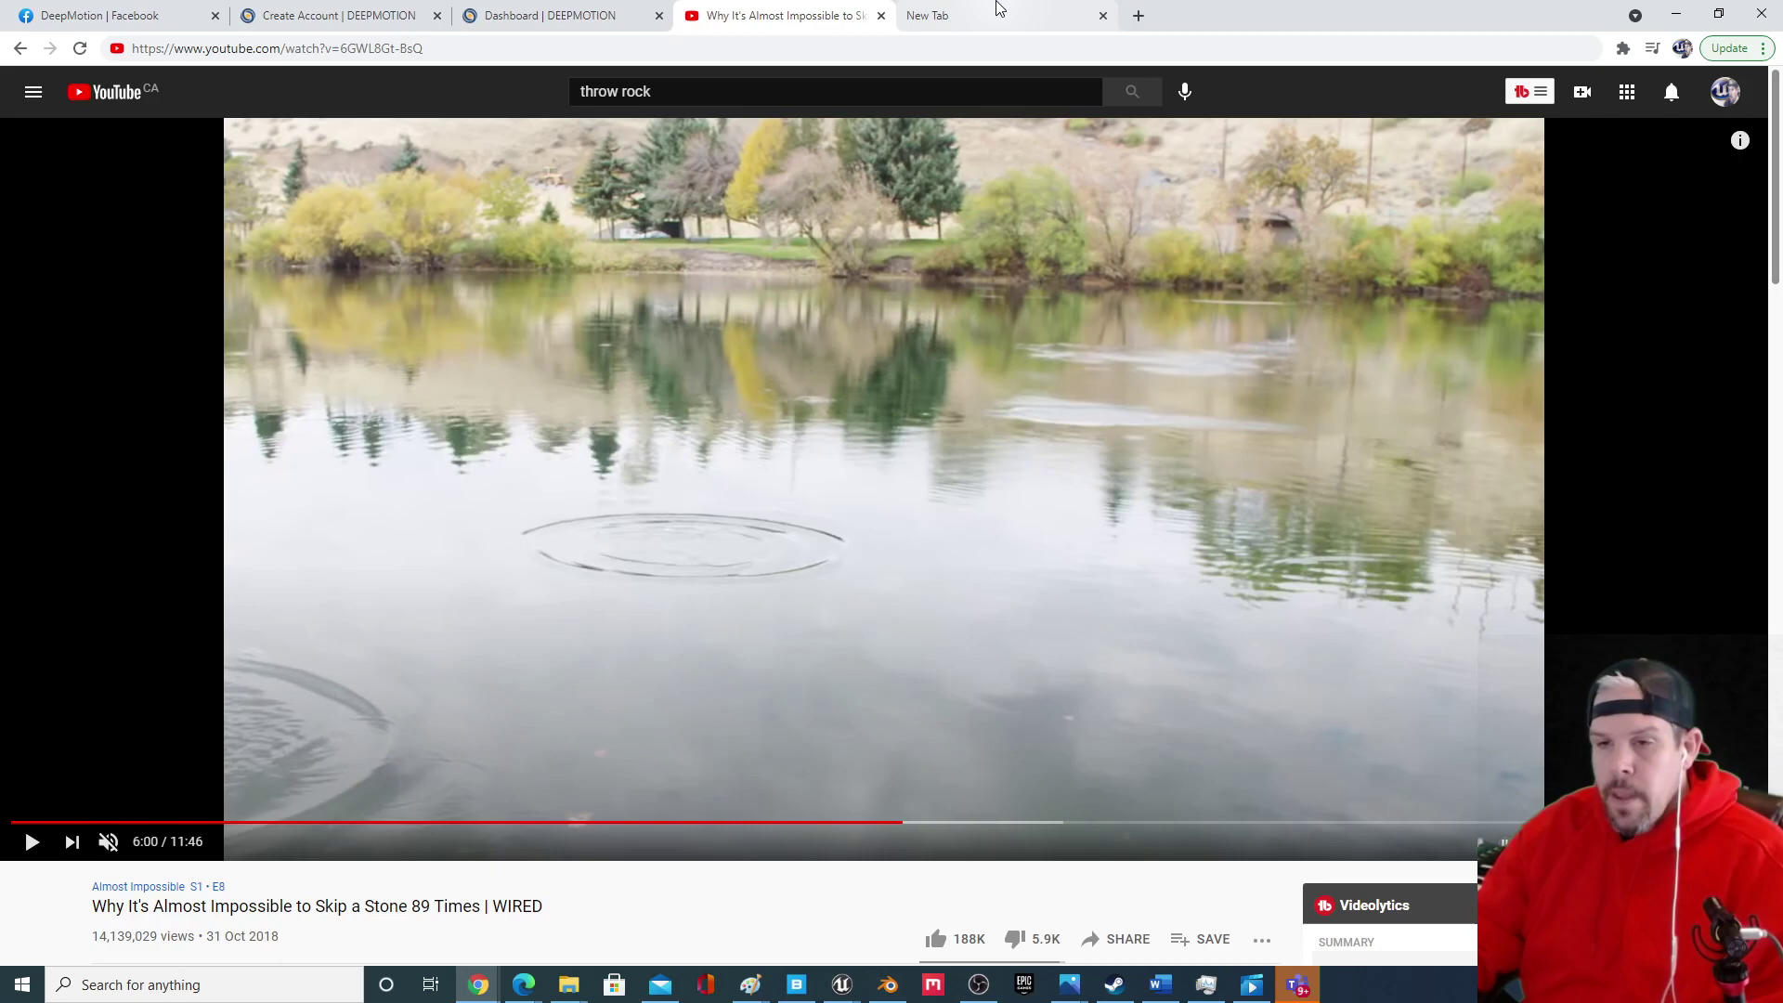
pyautogui.click(994, 13)
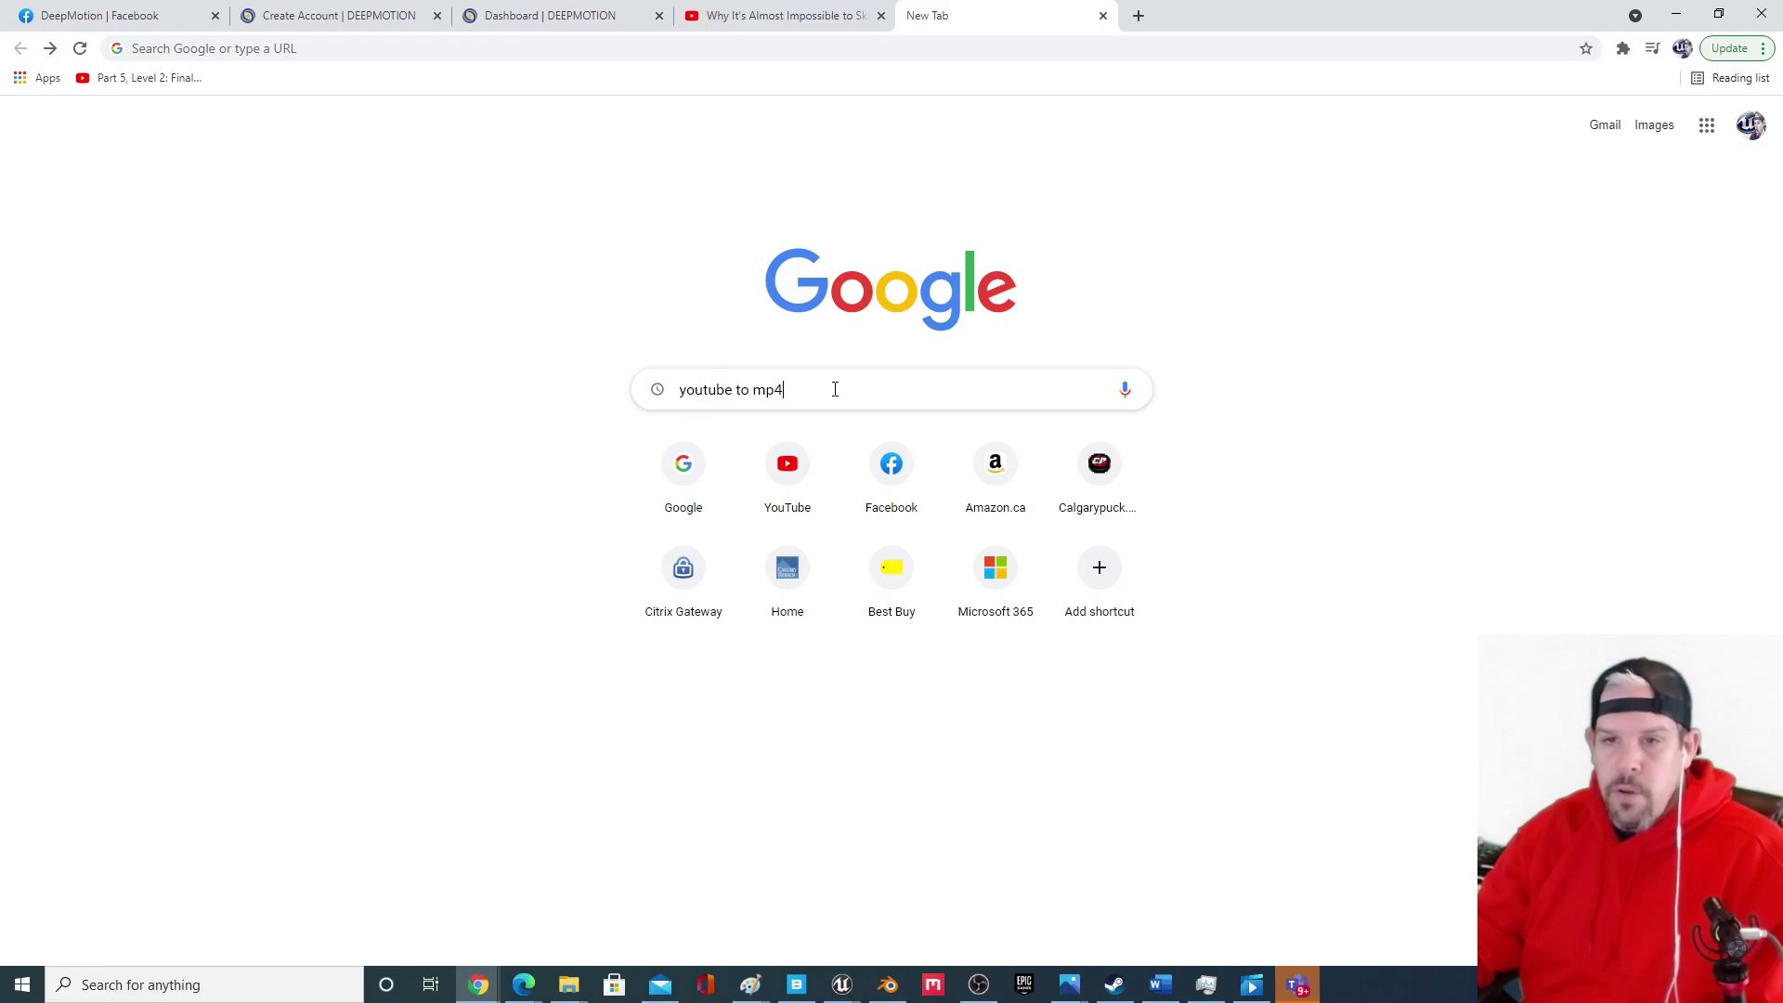
pyautogui.press('Return')
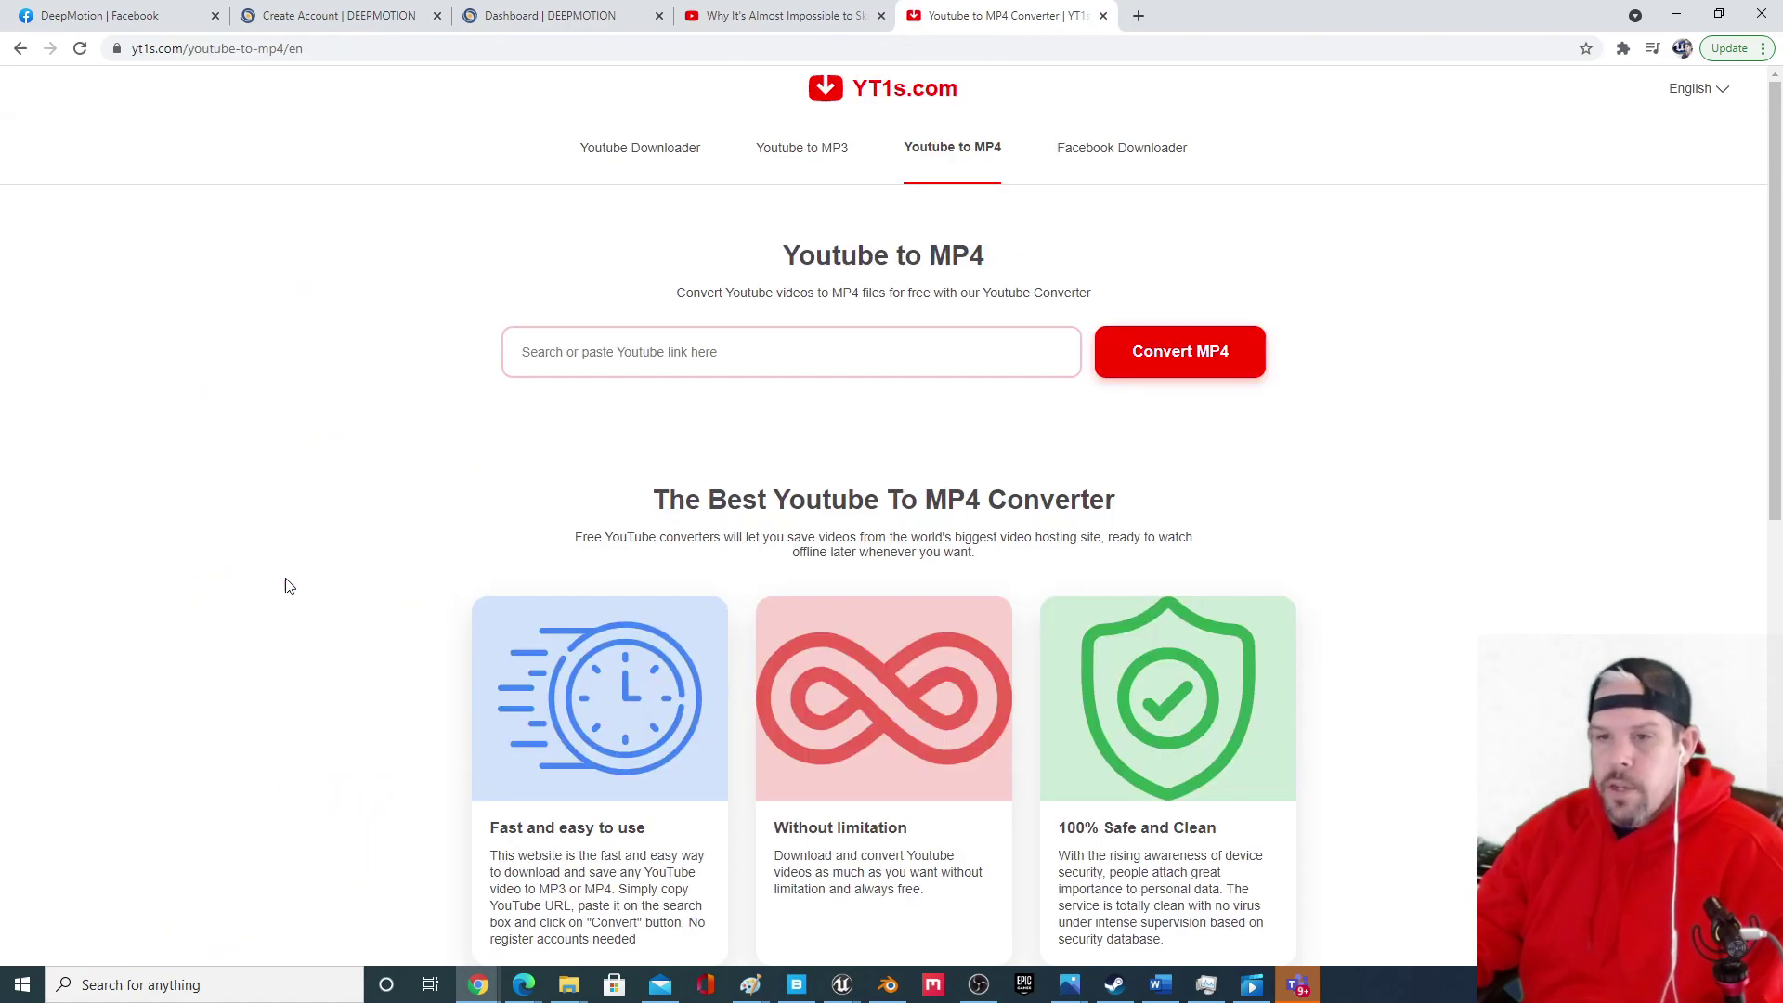
pyautogui.scroll(-5, 947, 469)
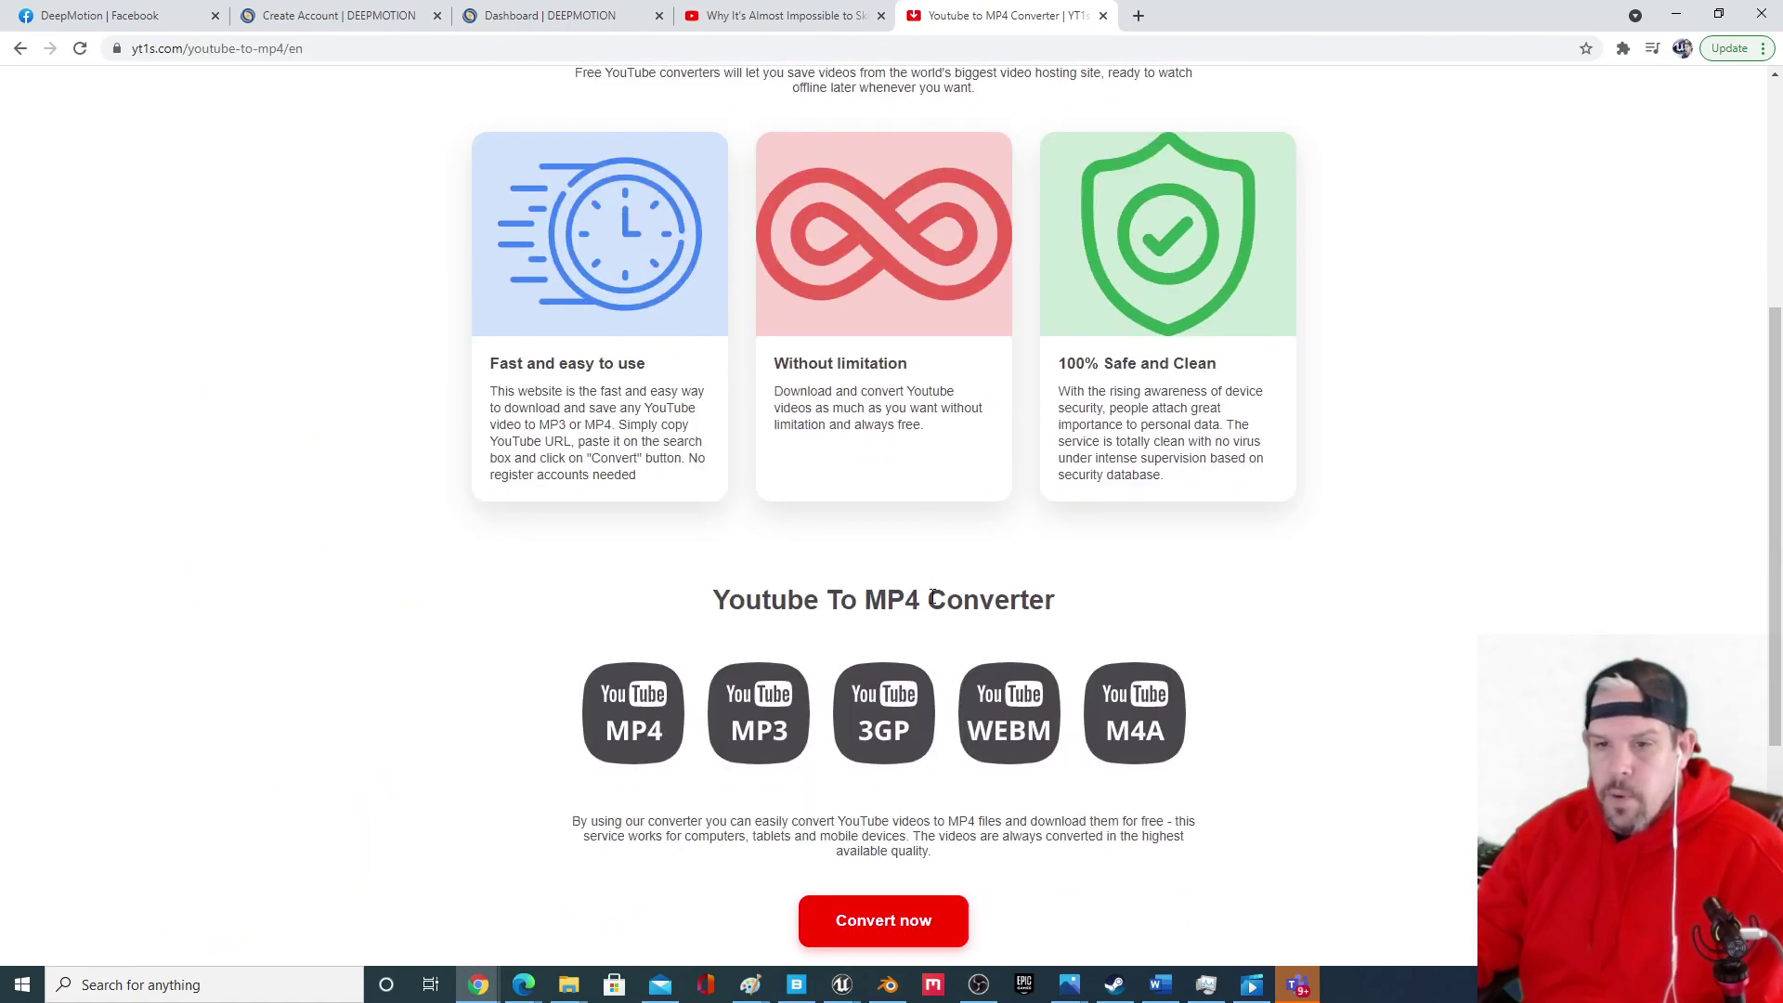
pyautogui.scroll(4, 934, 599)
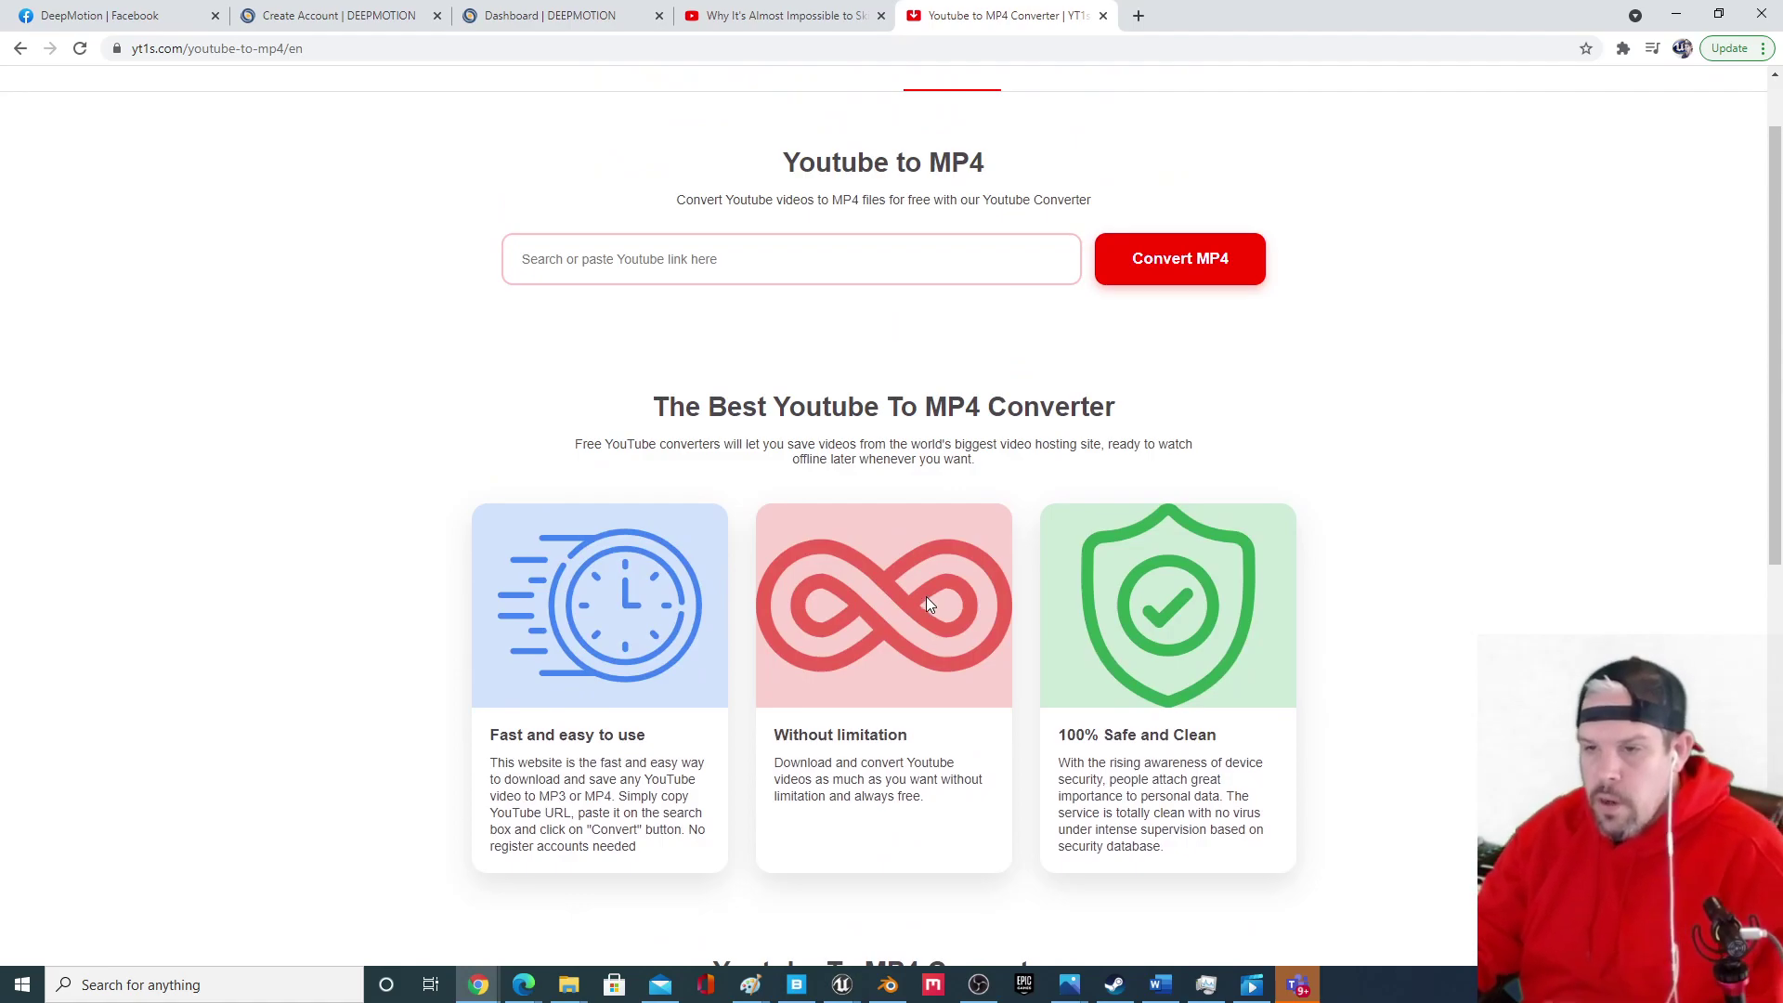
pyautogui.scroll(1, 925, 539)
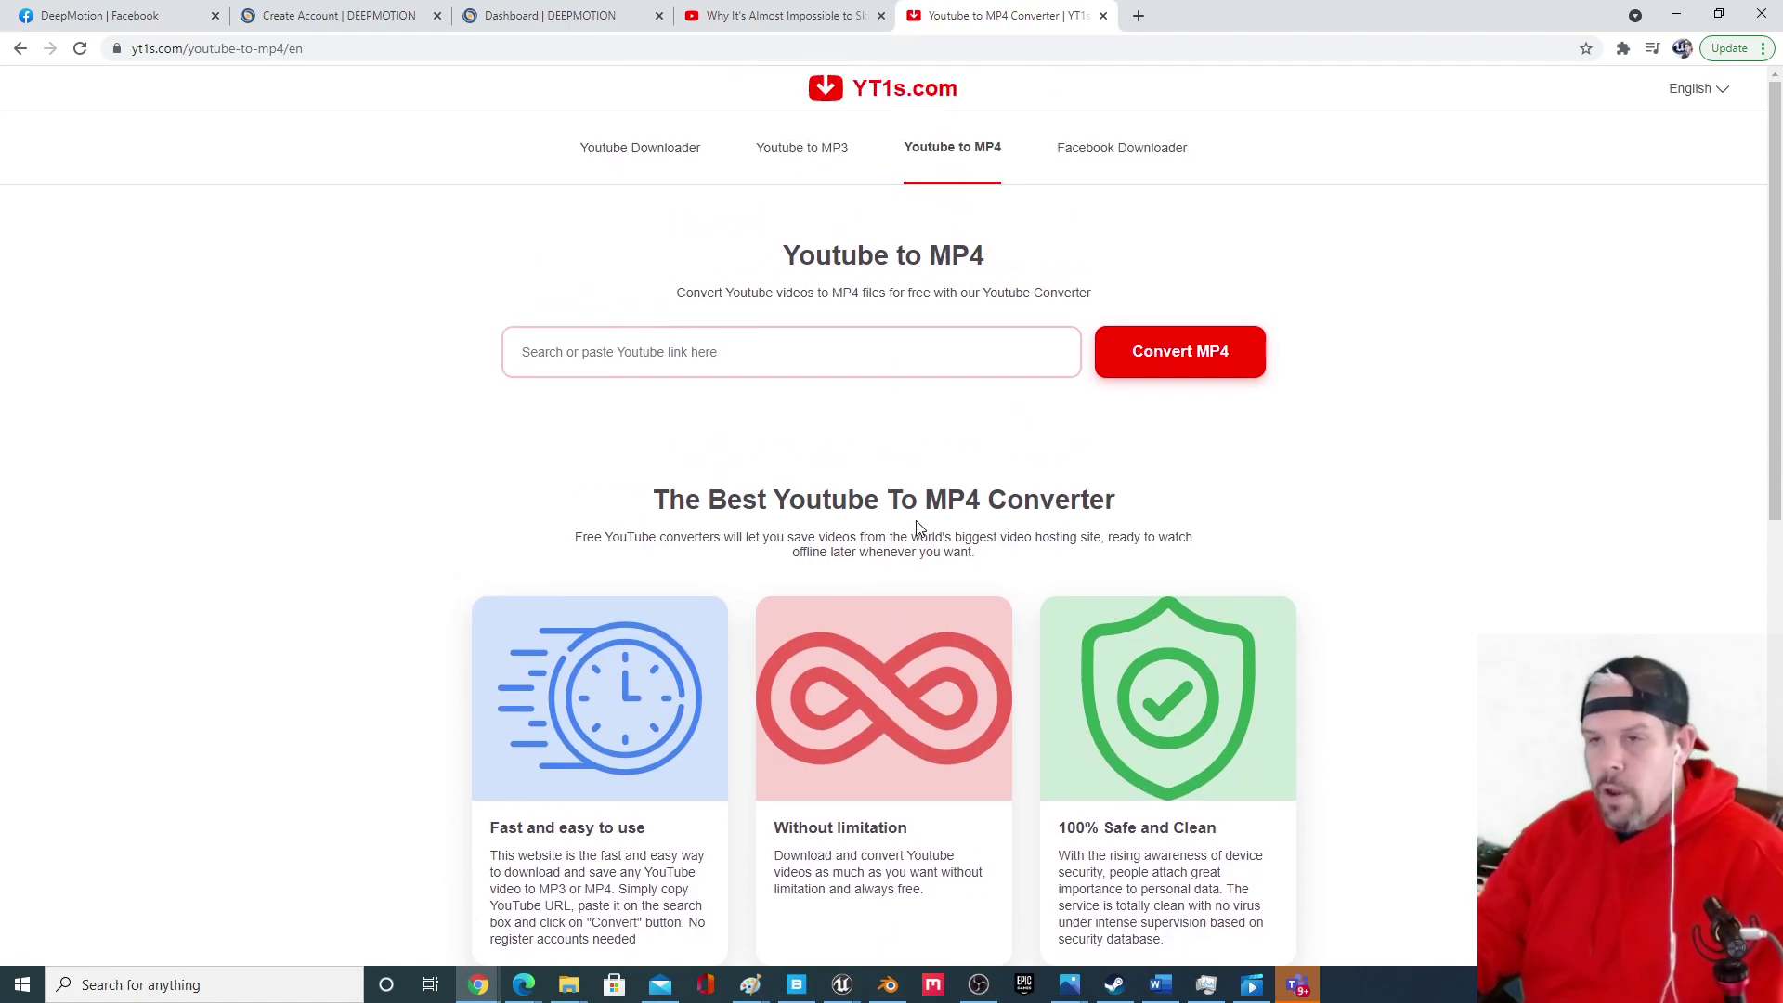
pyautogui.click(748, 11)
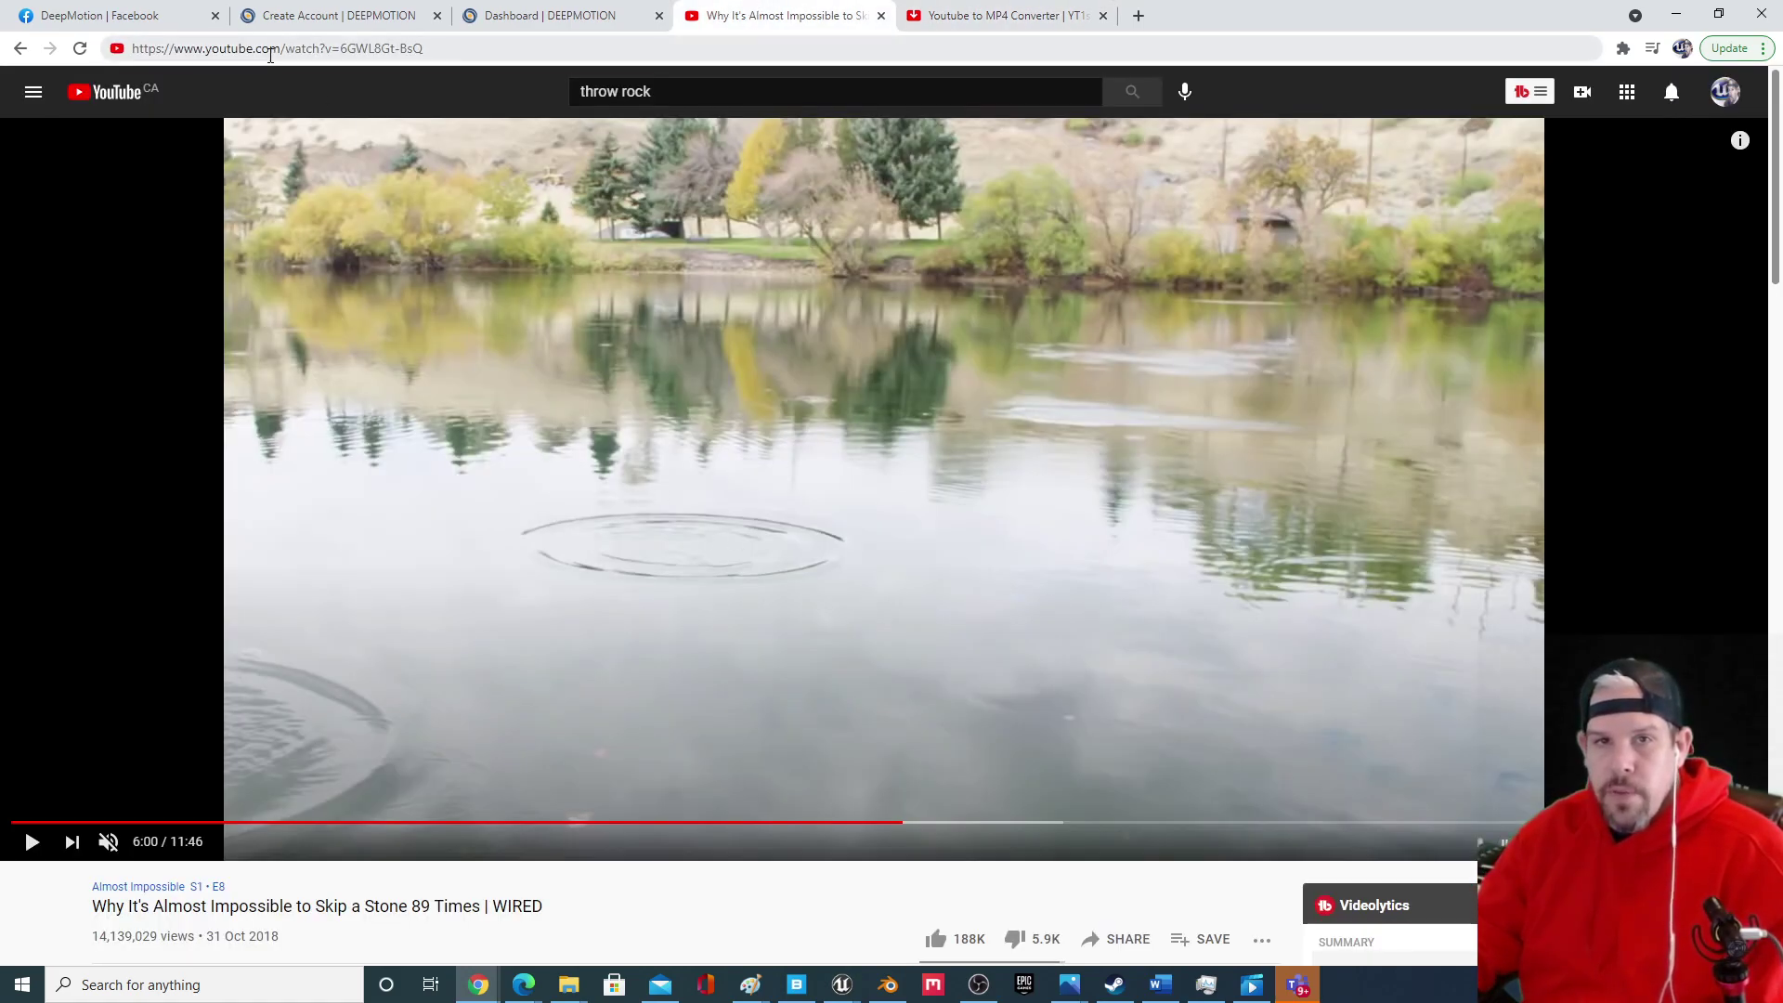
pyautogui.rightClick(270, 56)
pyautogui.hotkey('ctrl', 'c')
pyautogui.click(382, 159)
pyautogui.click(957, 11)
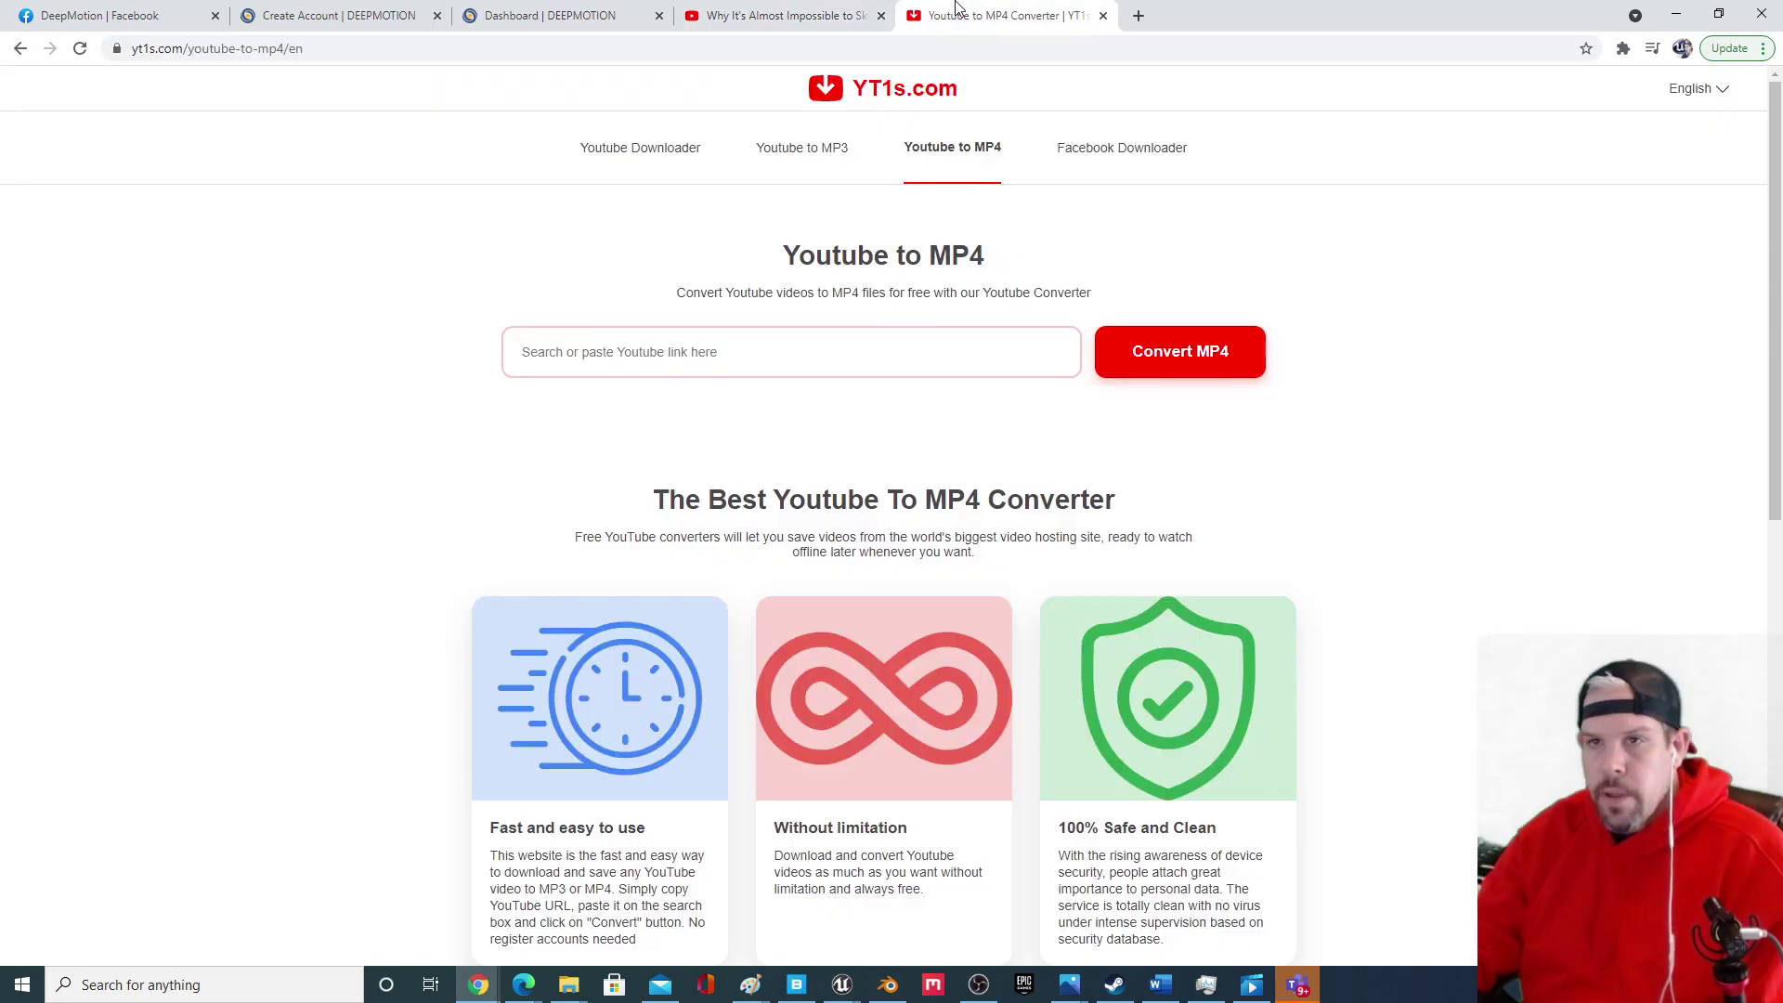
pyautogui.rightClick(627, 357)
pyautogui.click(676, 498)
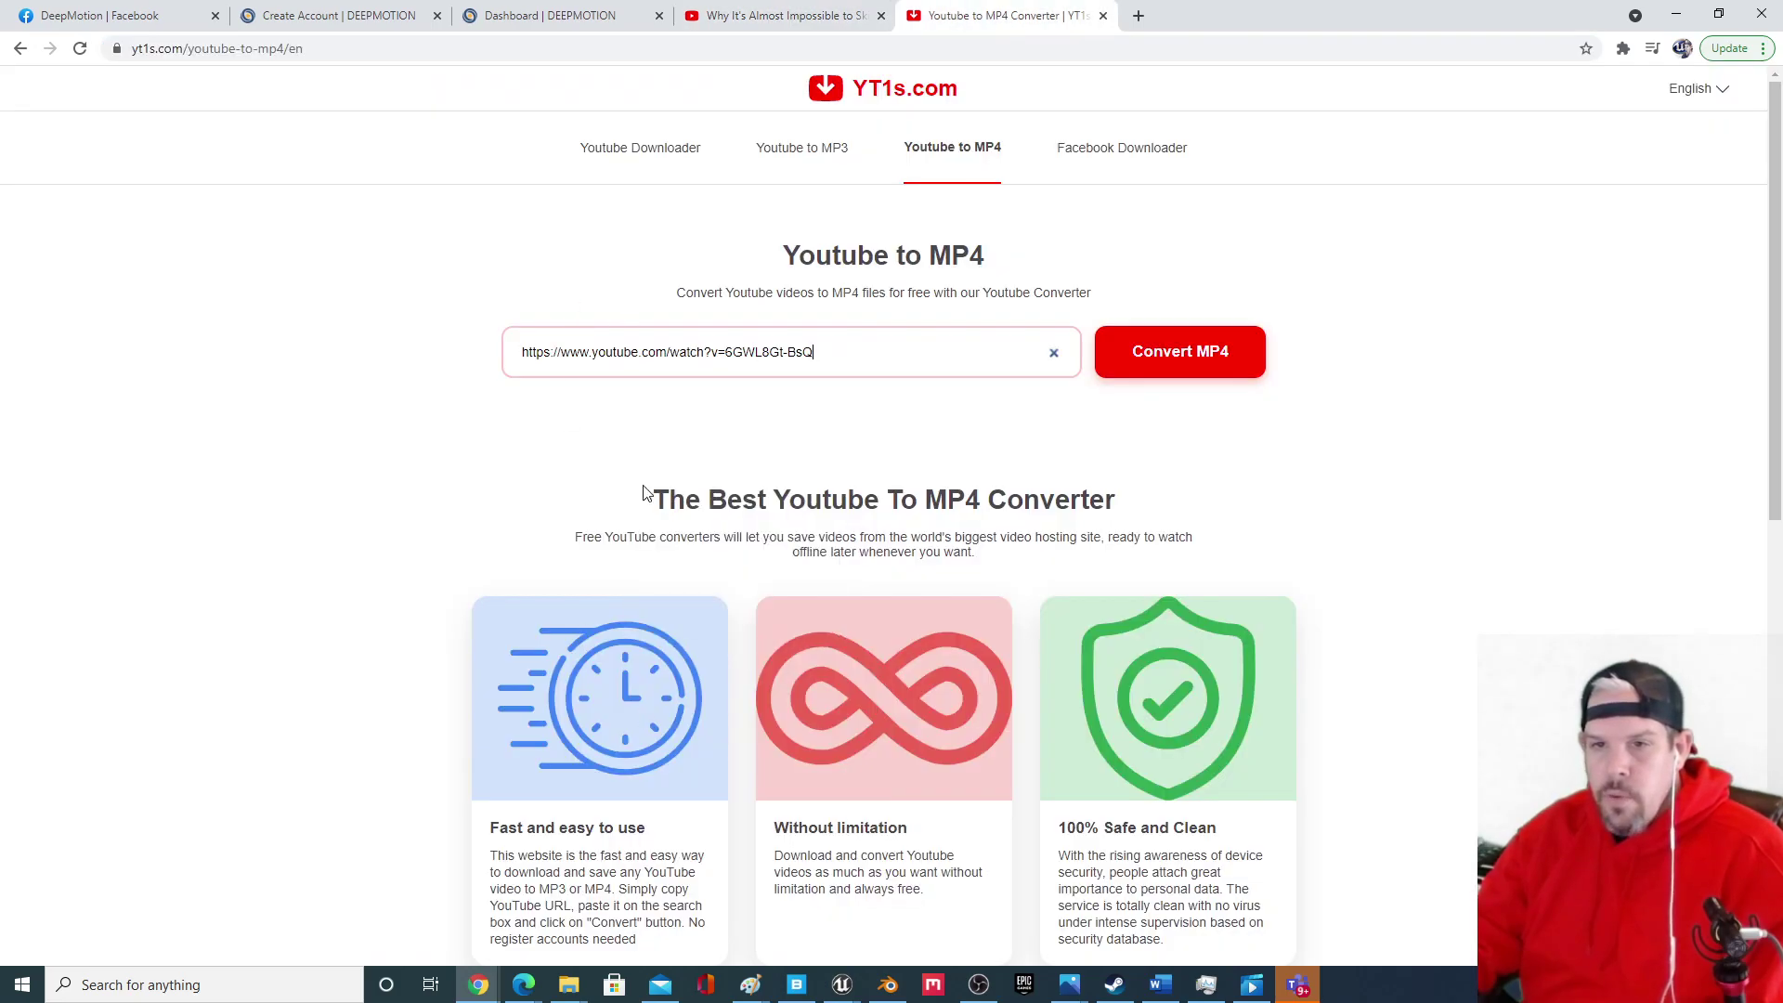
pyautogui.click(1186, 354)
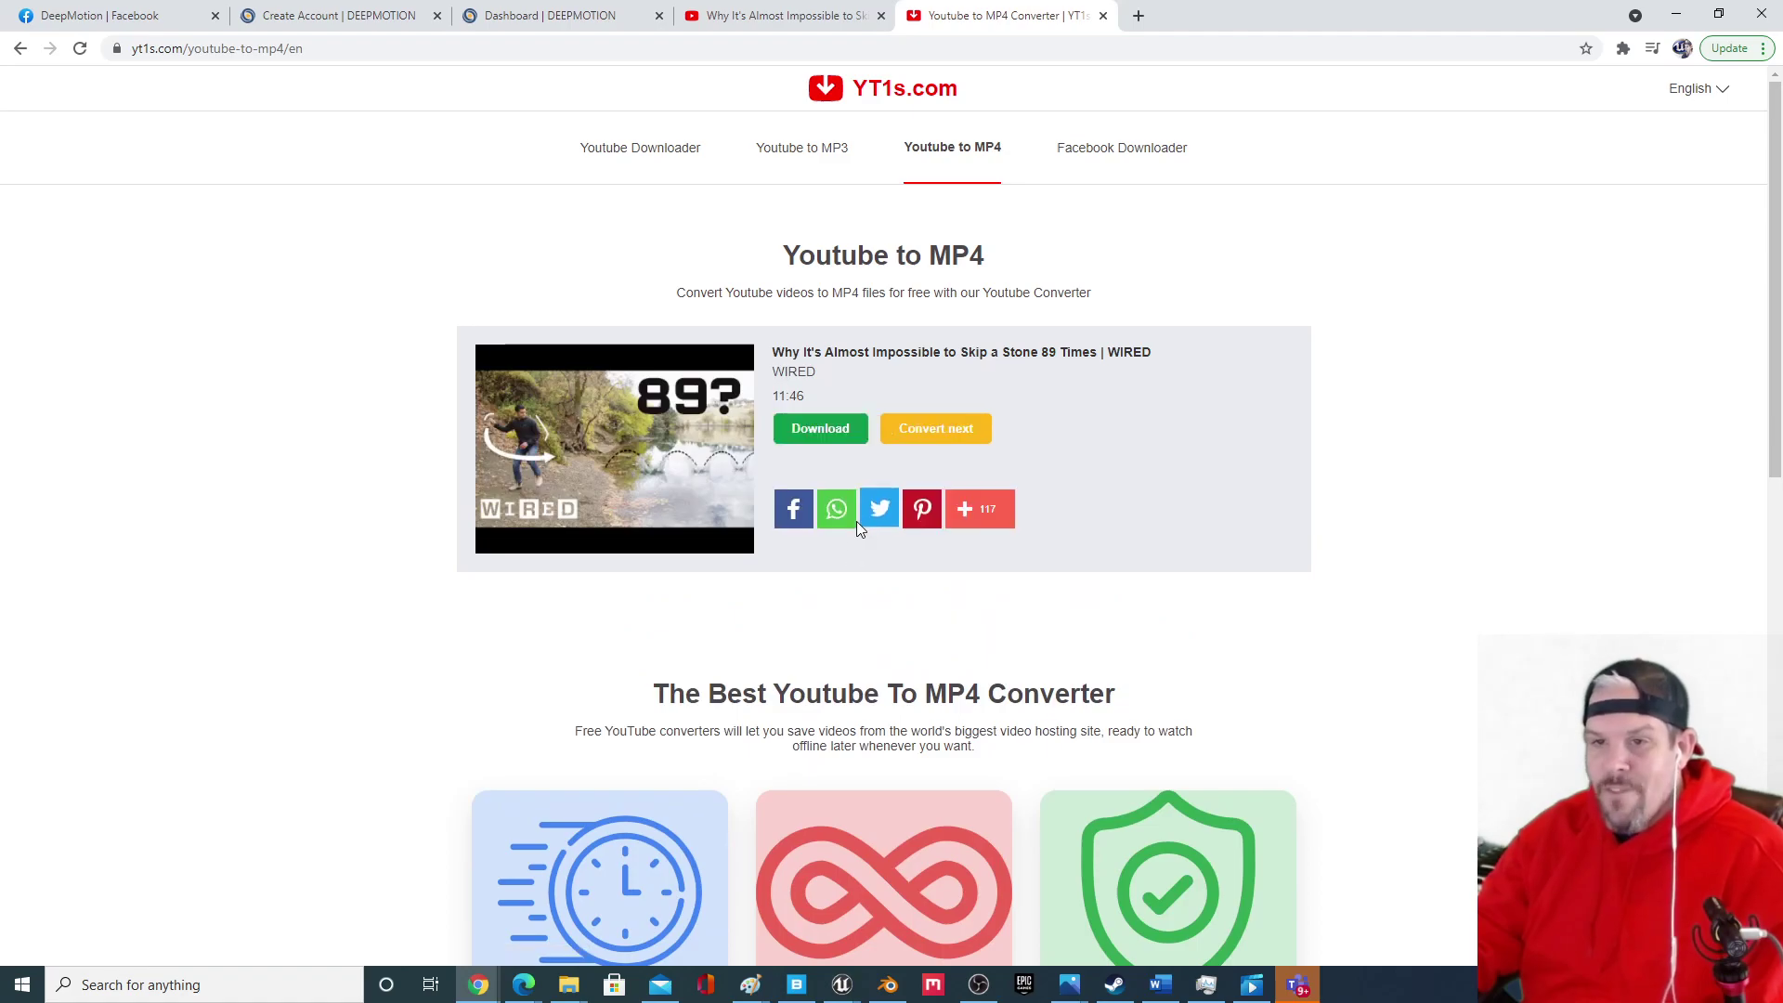
pyautogui.click(840, 437)
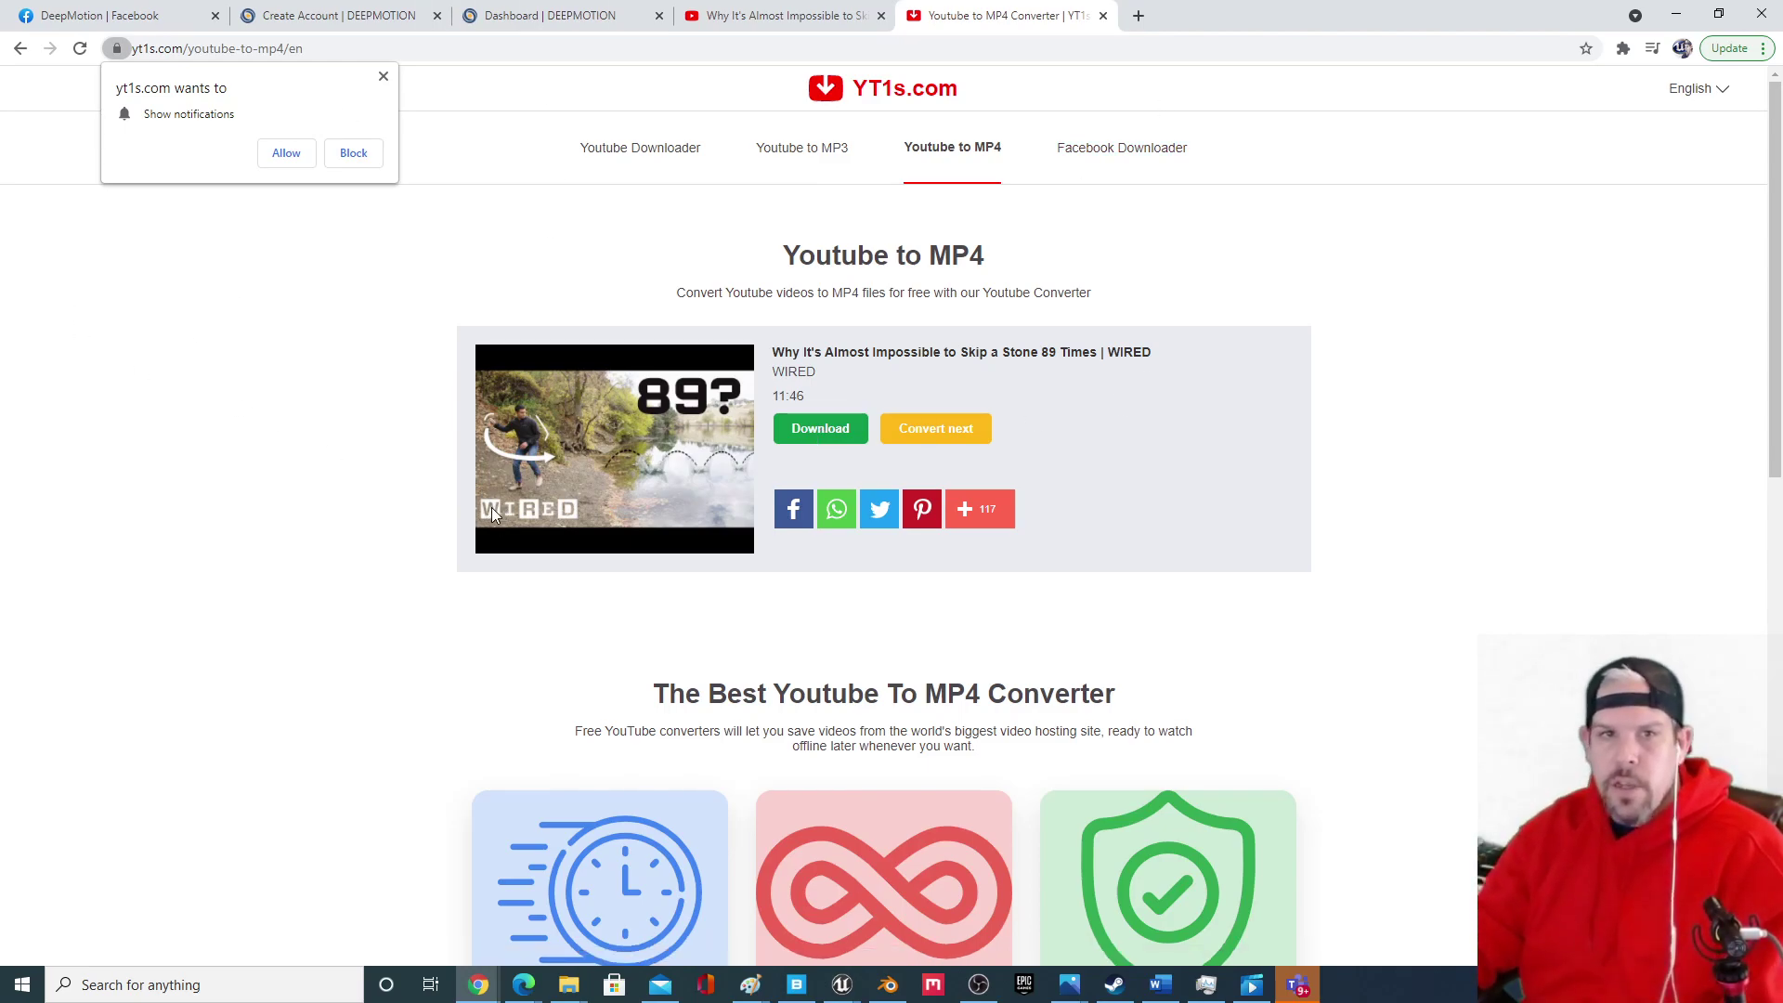
pyautogui.click(383, 78)
pyautogui.click(20, 49)
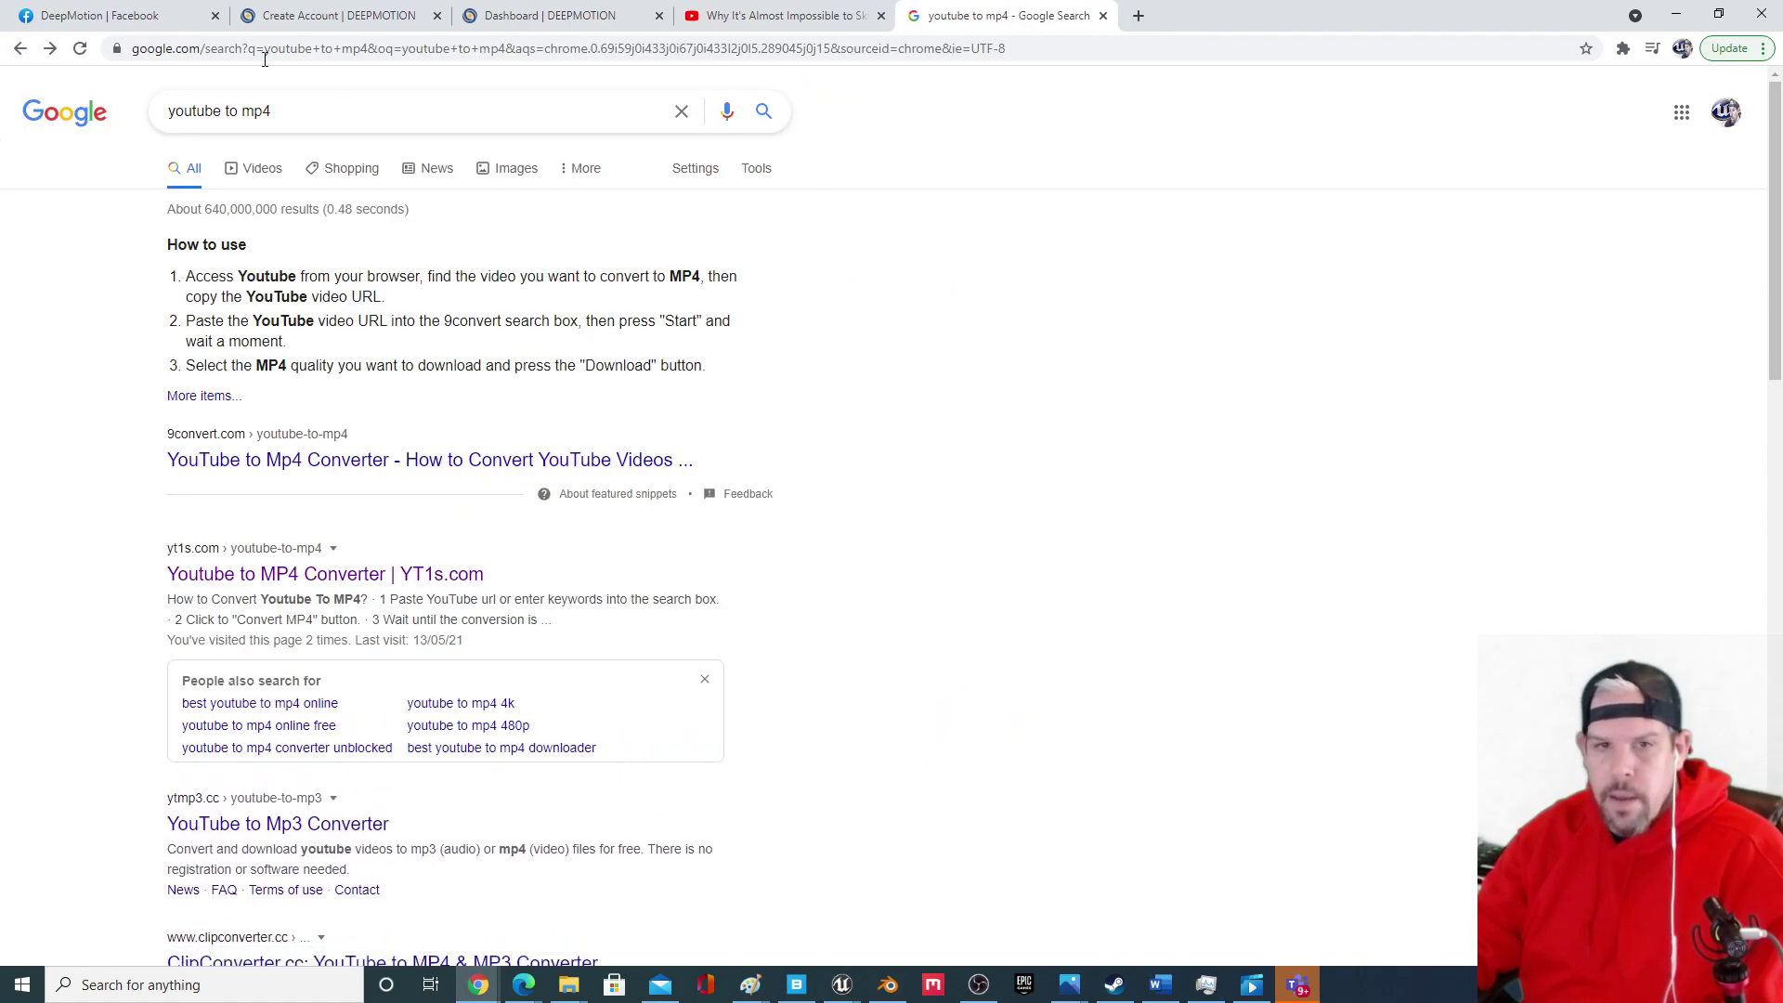
pyautogui.click(276, 576)
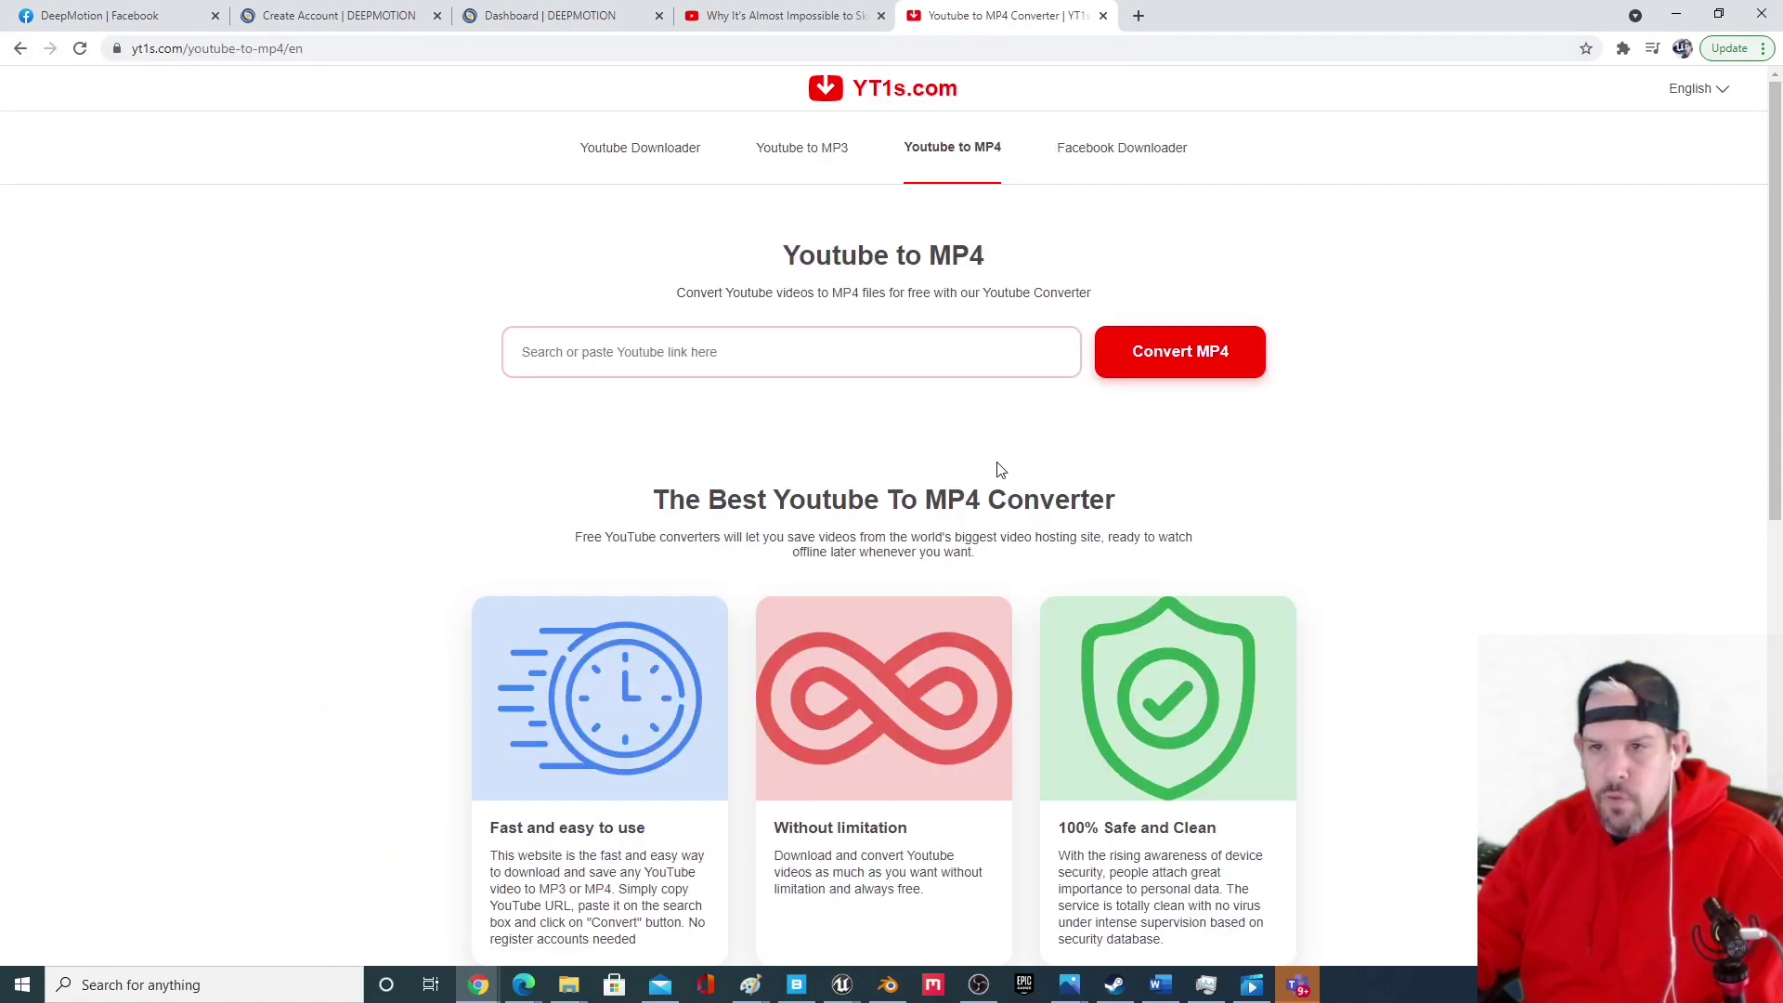
pyautogui.scroll(-6, 858, 578)
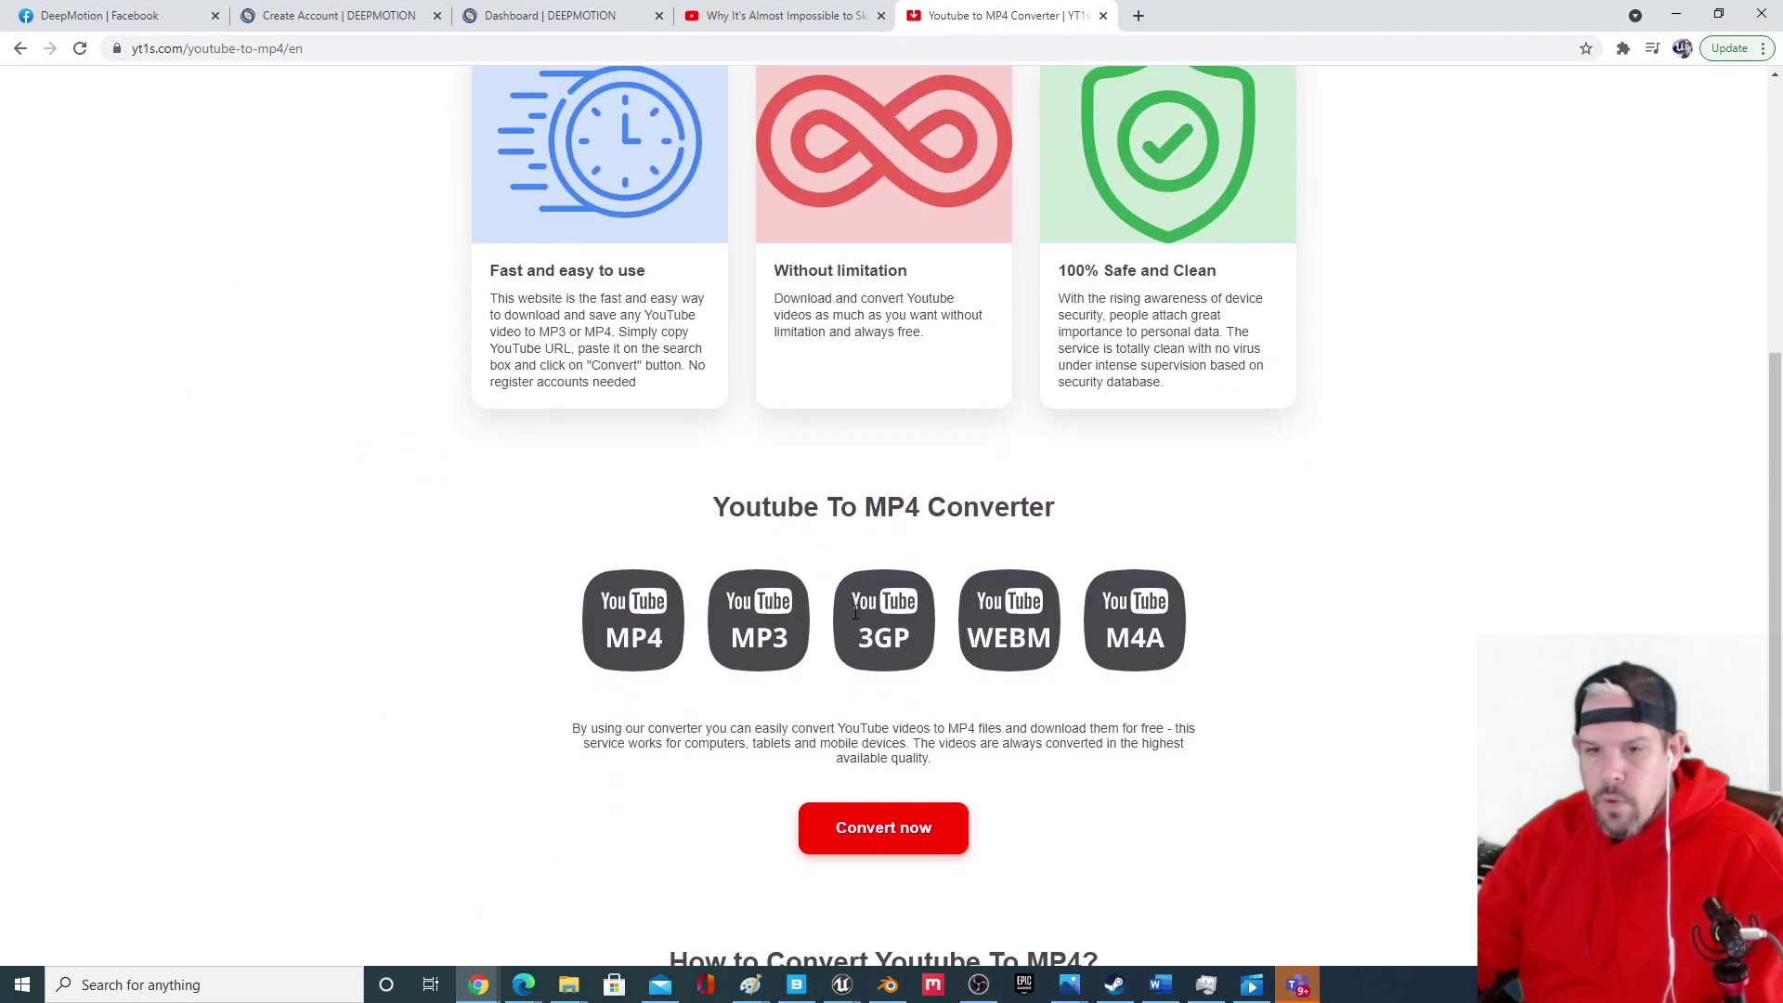
pyautogui.scroll(-4, 855, 611)
pyautogui.scroll(10, 850, 604)
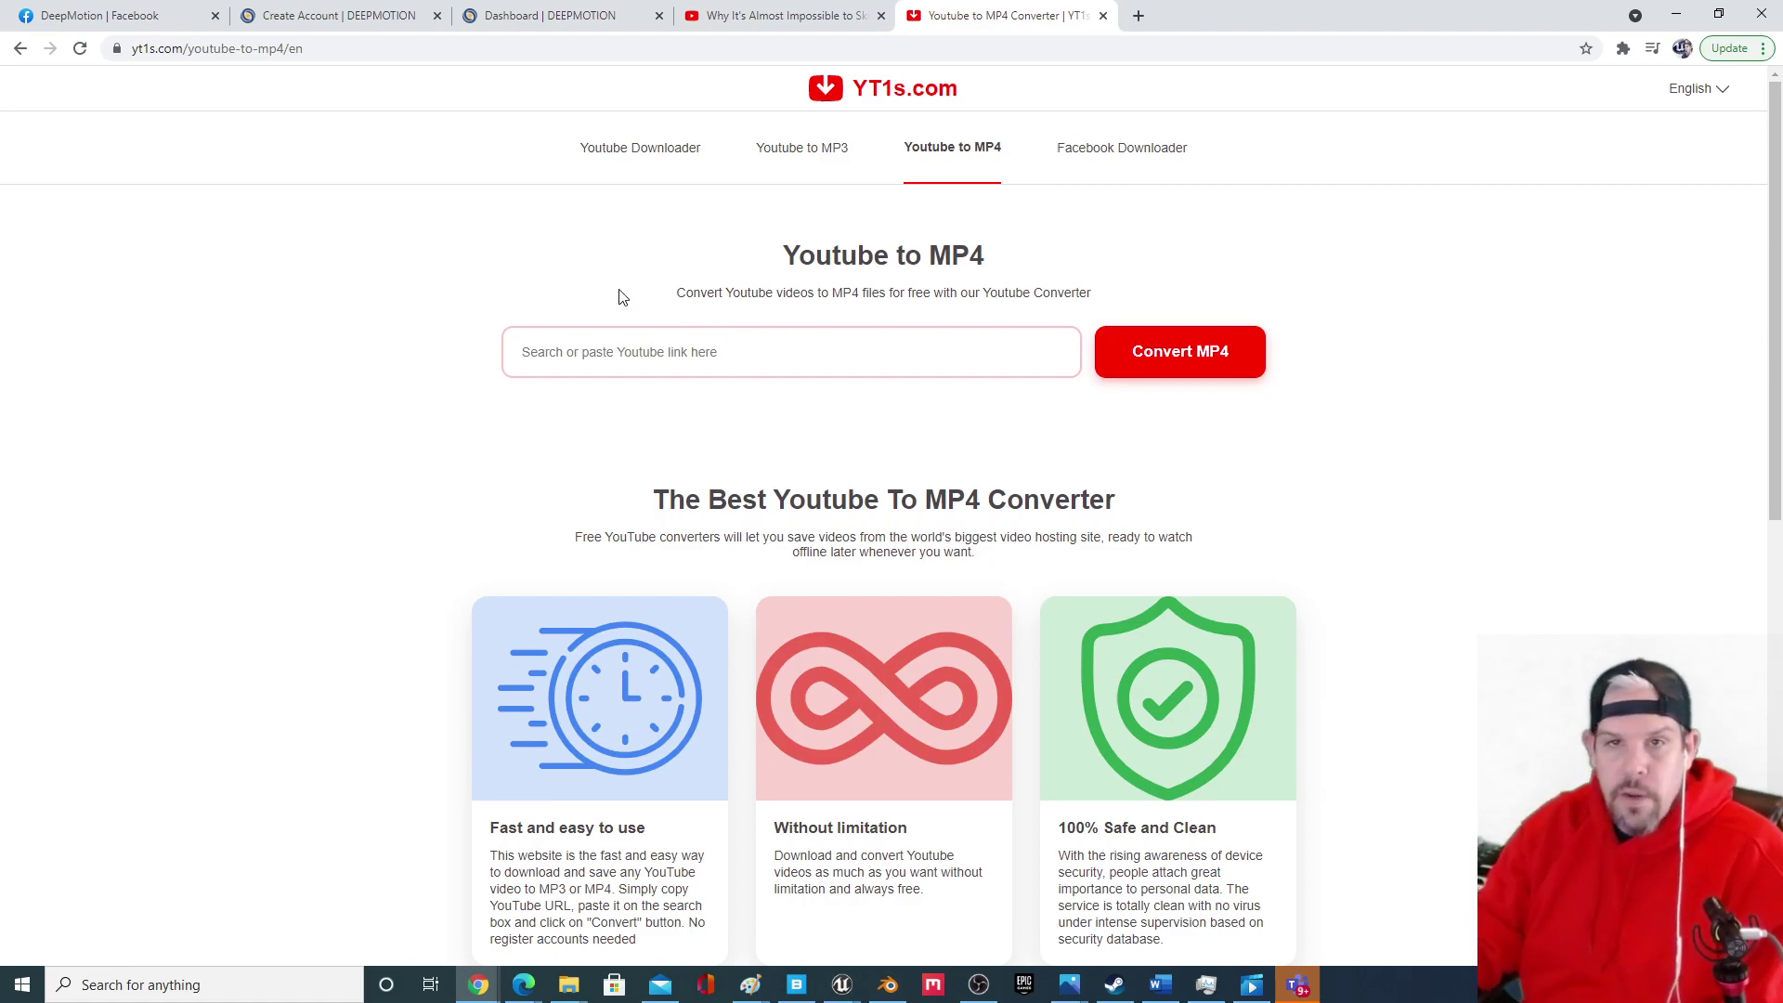
# Play and scrub the StoneThrow clip from the BlenderAnimationVideos folder, then return to Chrome's sign-up page.
pyautogui.click(569, 985)
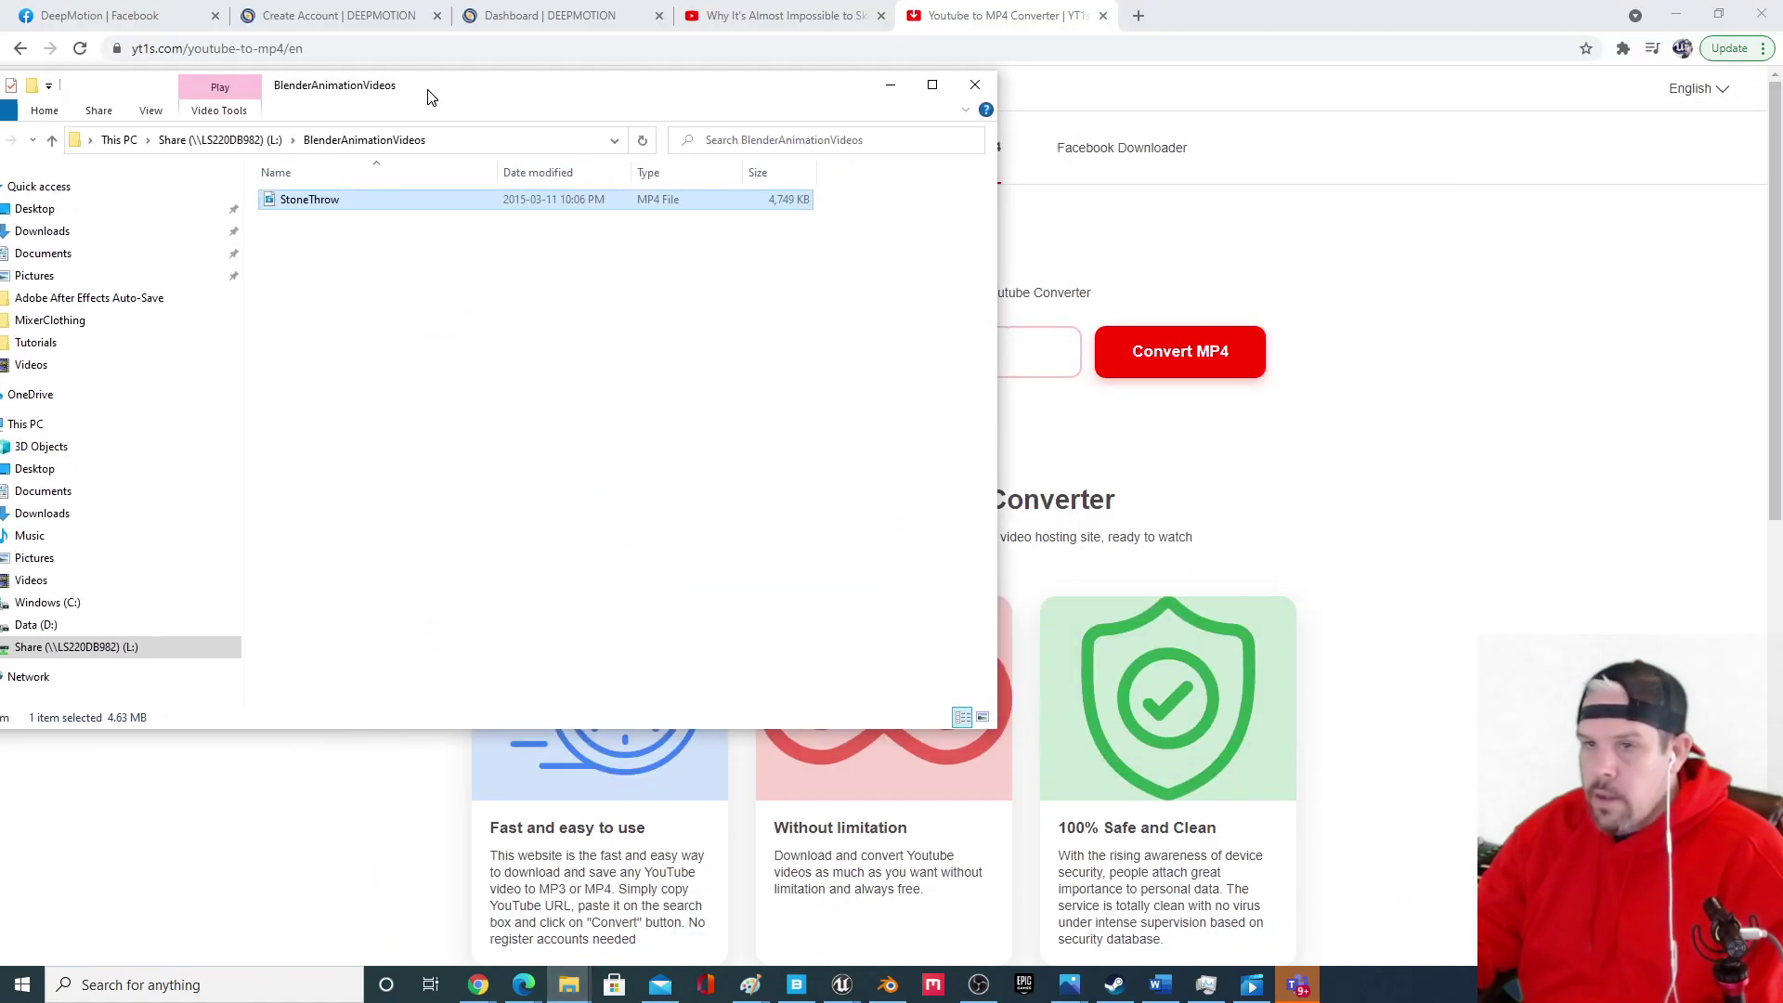
pyautogui.moveTo(430, 96); pyautogui.dragTo(665, 104)
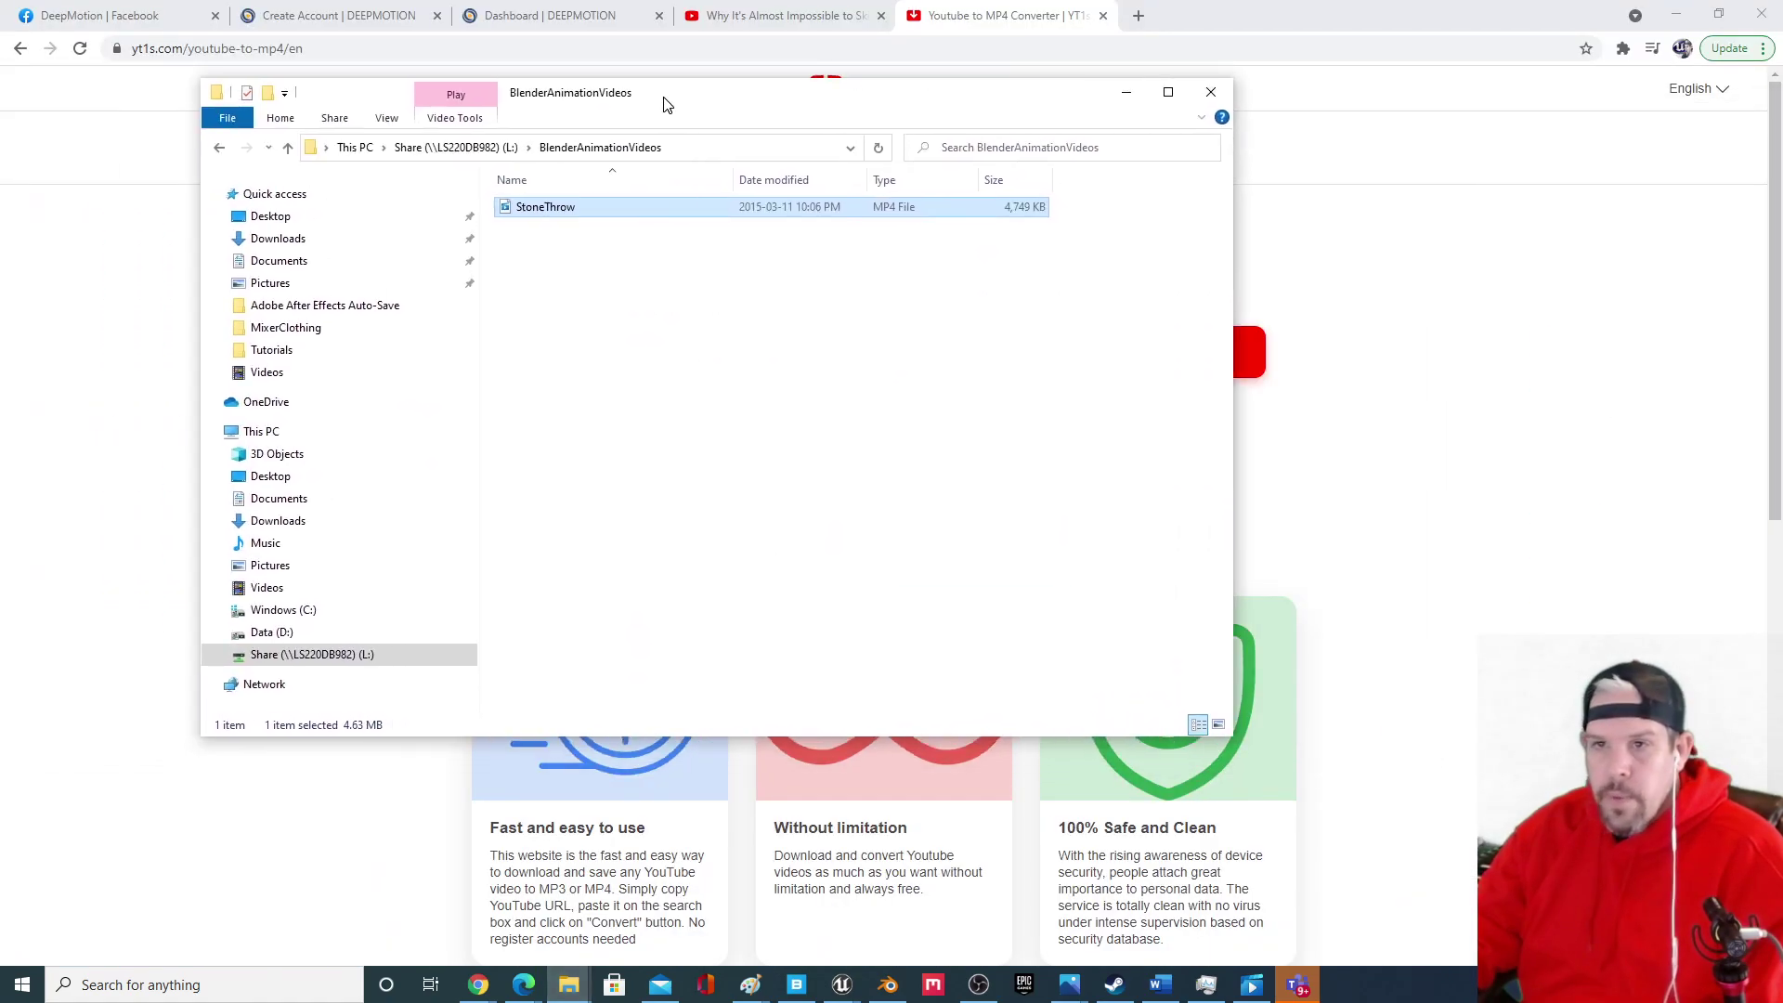
pyautogui.doubleClick(561, 209)
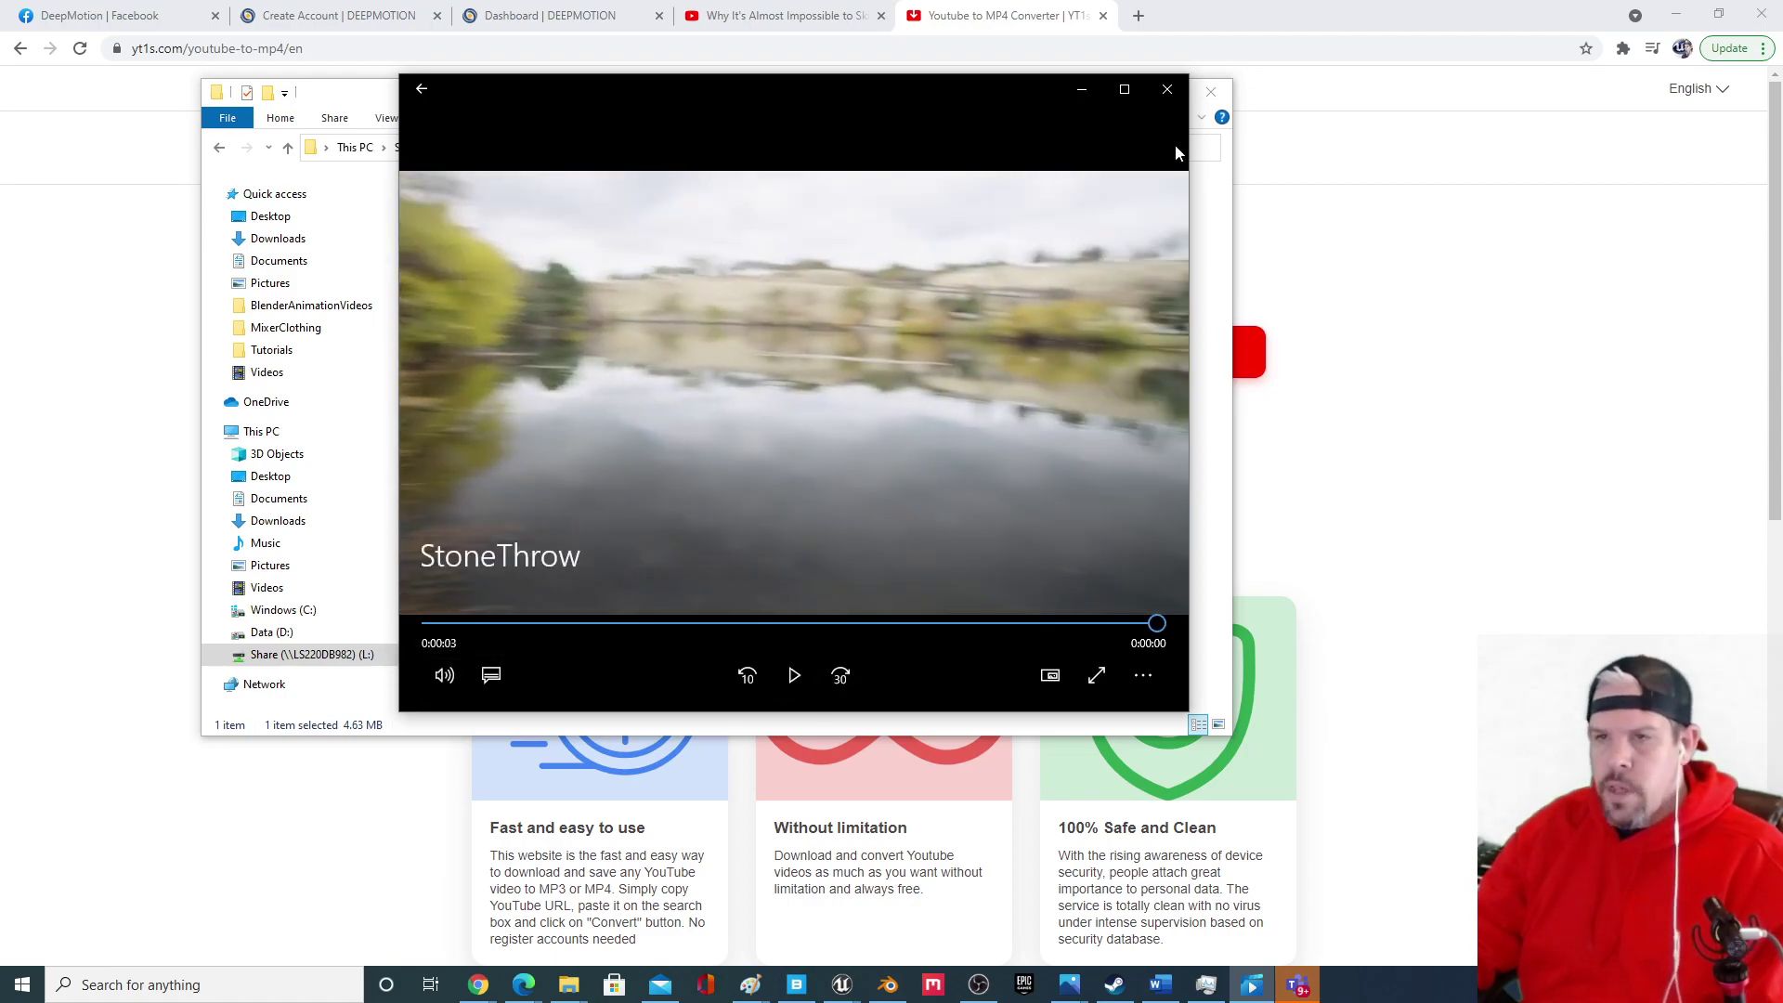
pyautogui.moveTo(1152, 634); pyautogui.dragTo(975, 623)
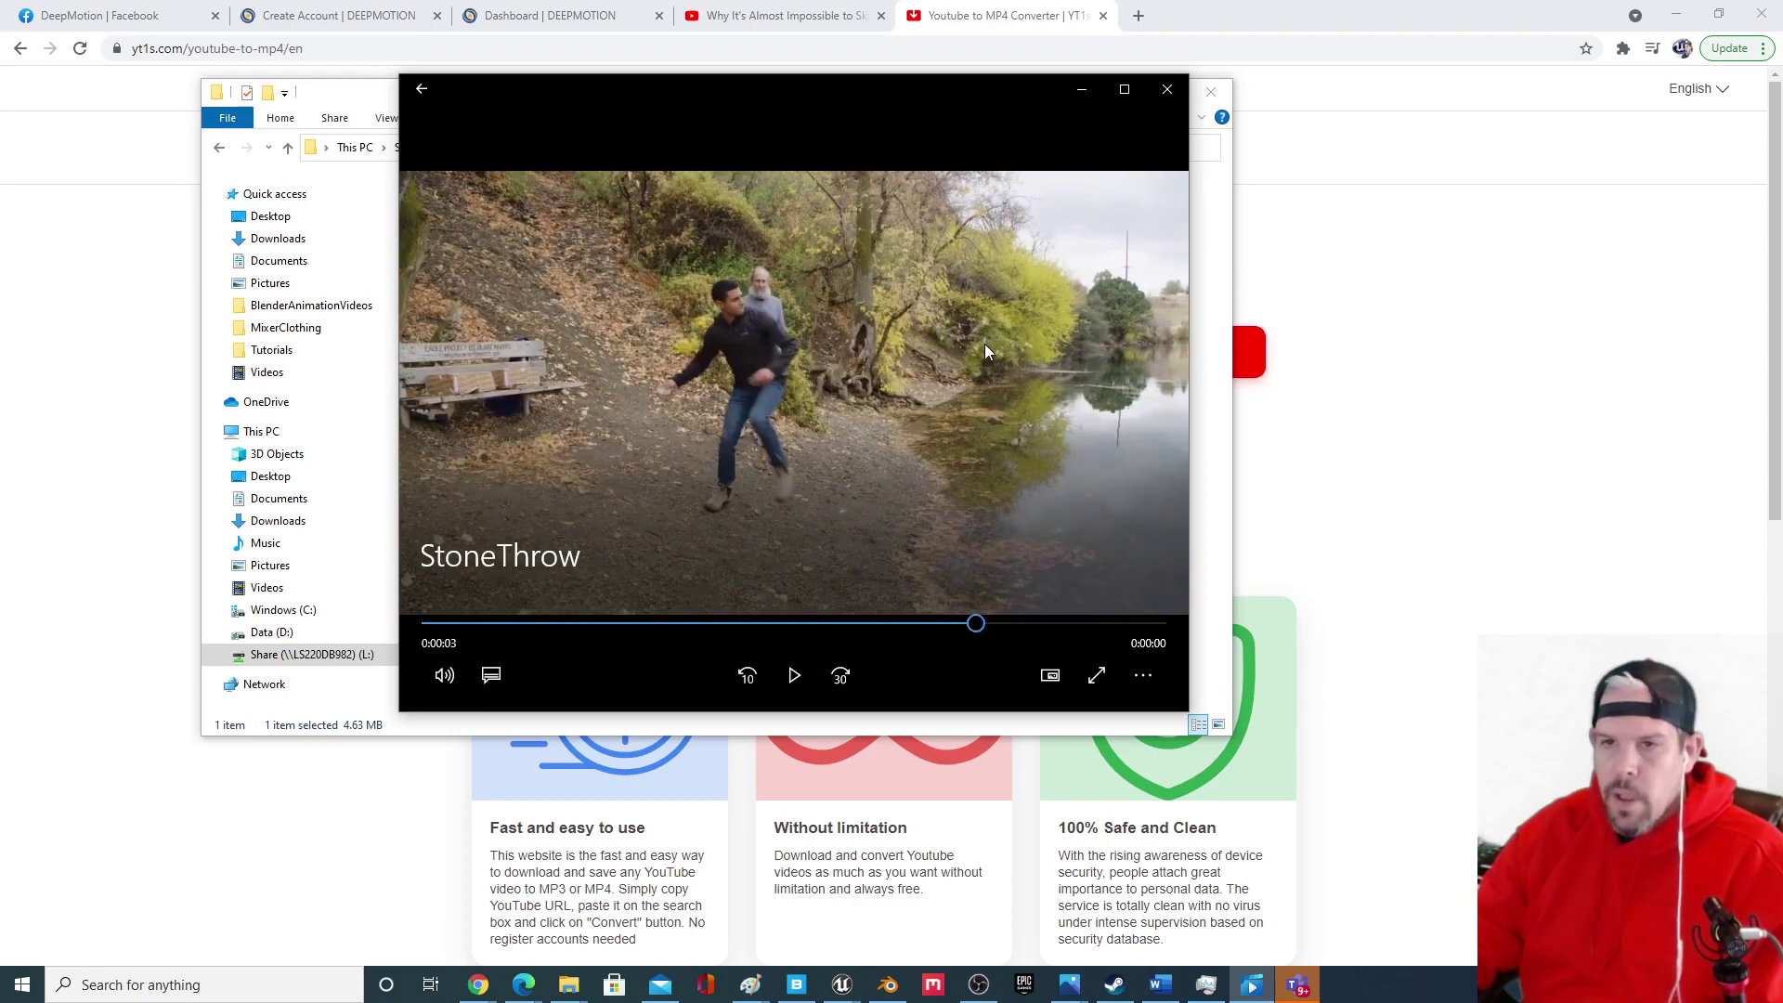
pyautogui.click(1094, 87)
pyautogui.click(368, 11)
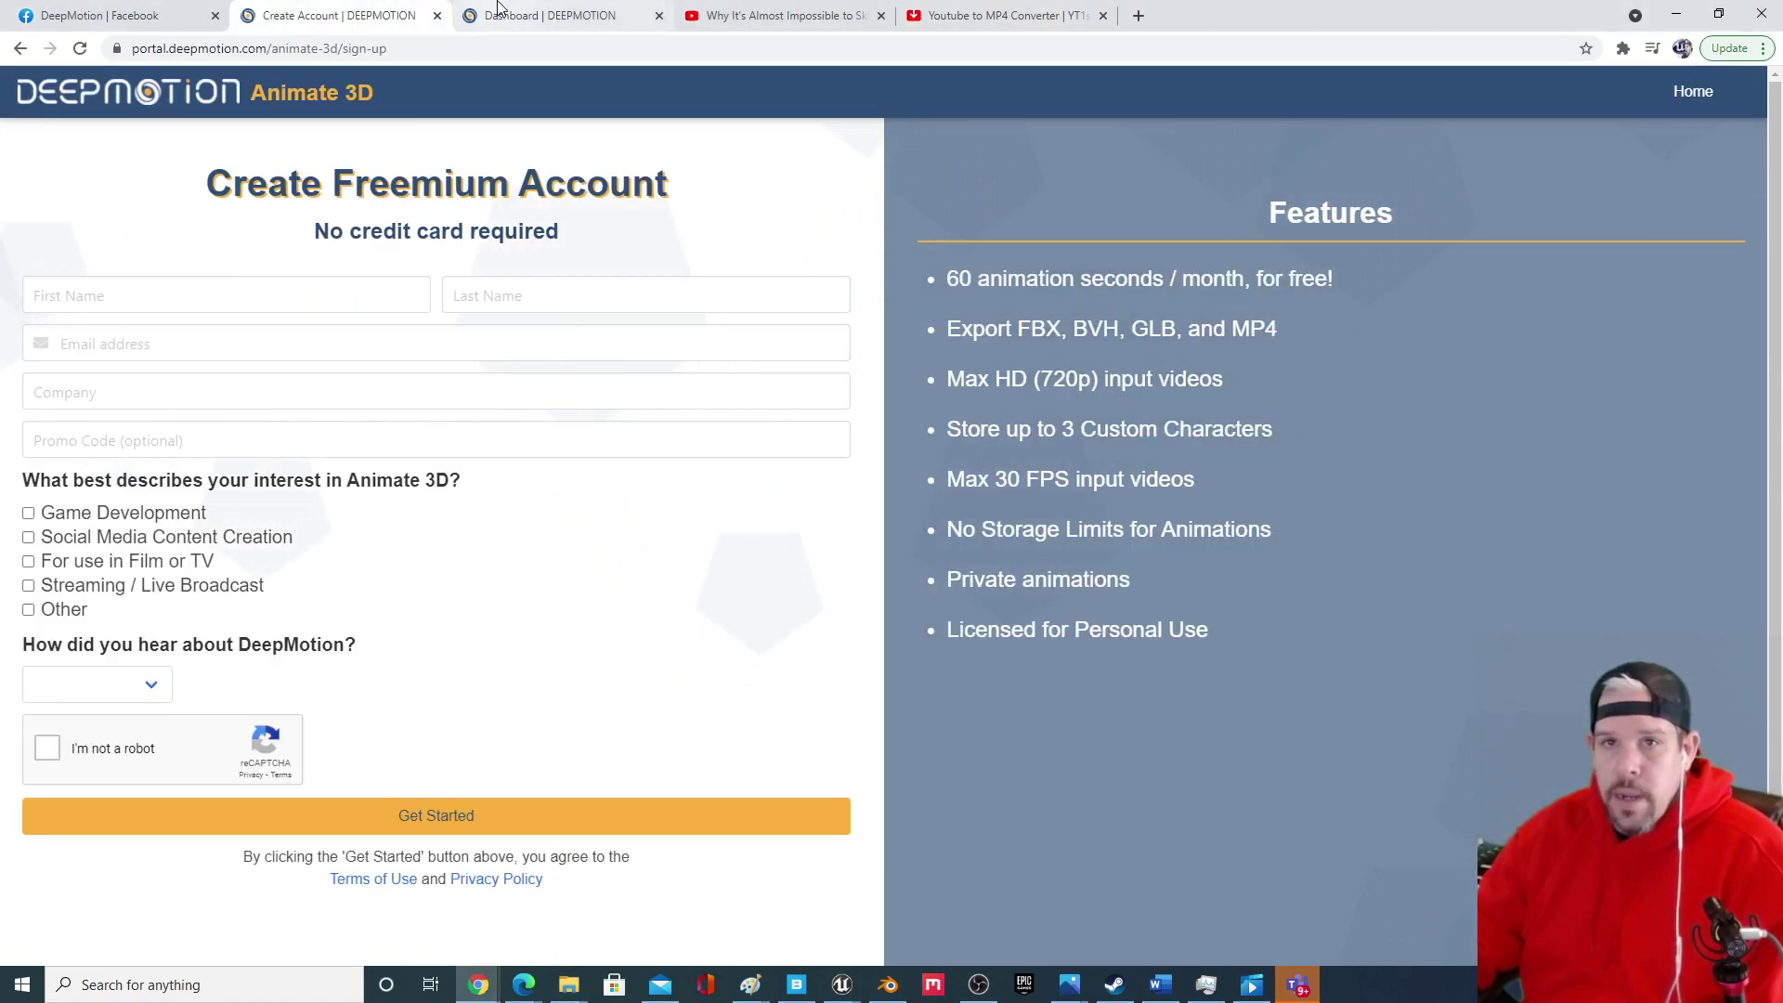
# Go to the DeepMotion portal Dashboard and open the Animate 3D Cloud card.
pyautogui.click(548, 15)
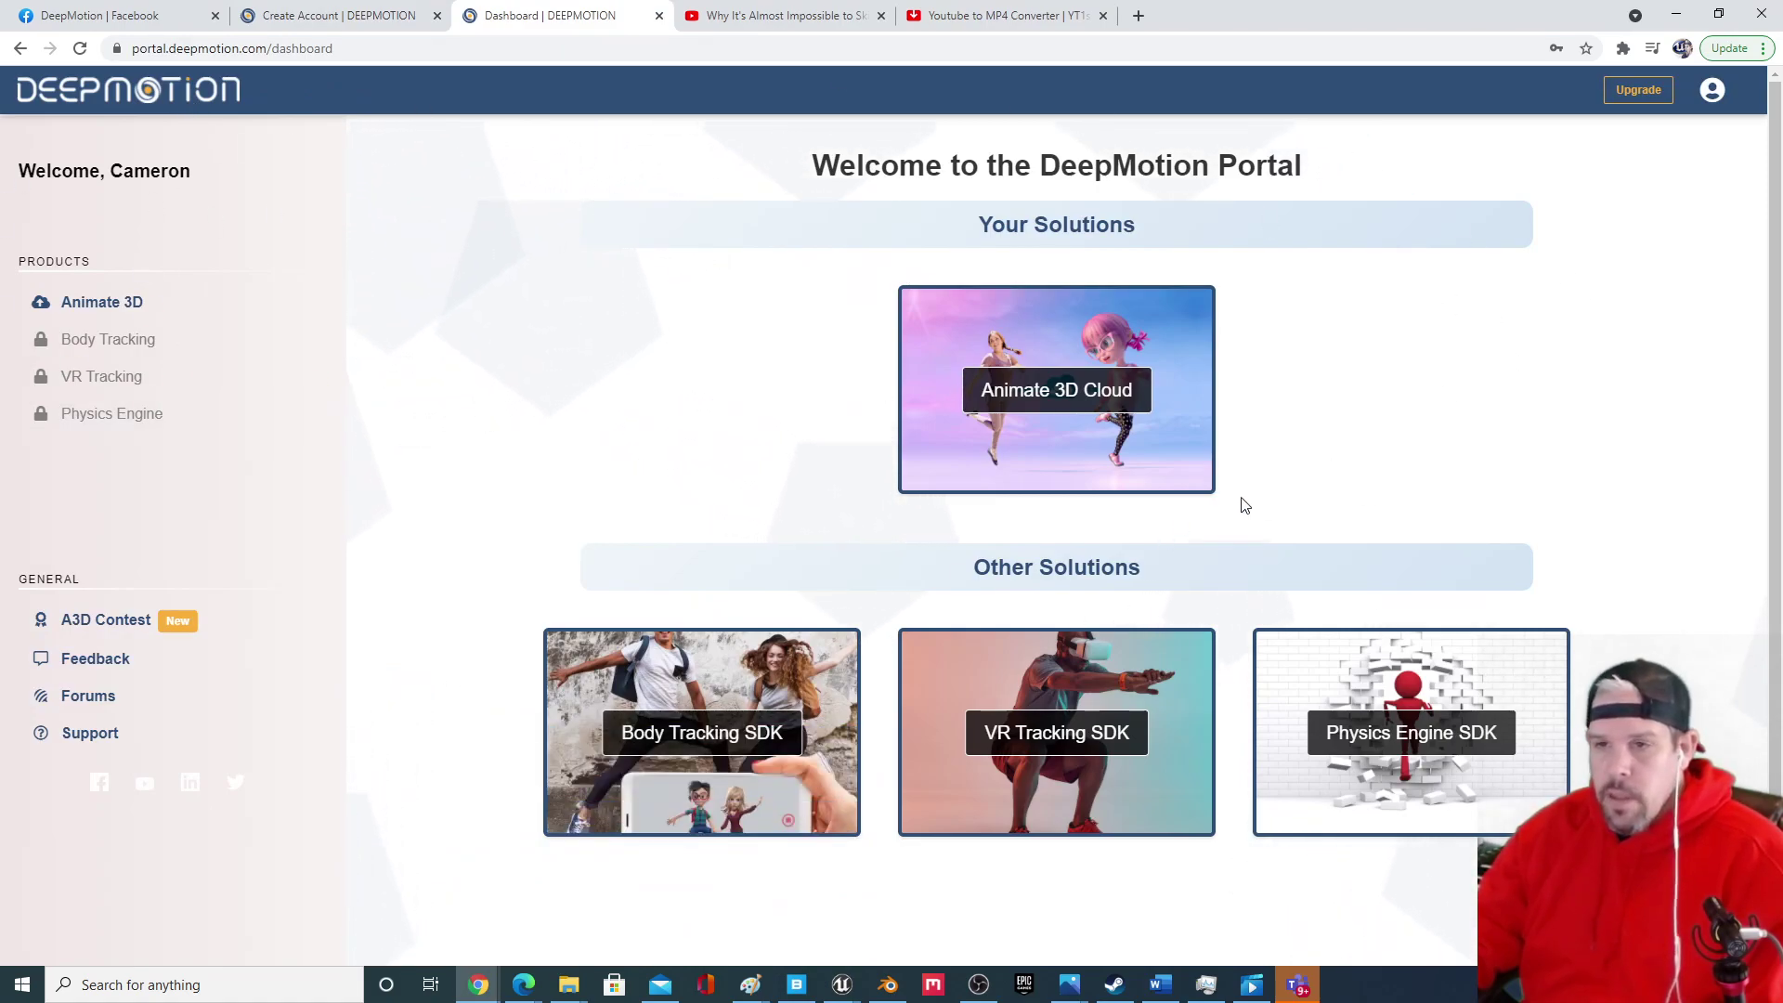
pyautogui.click(1067, 402)
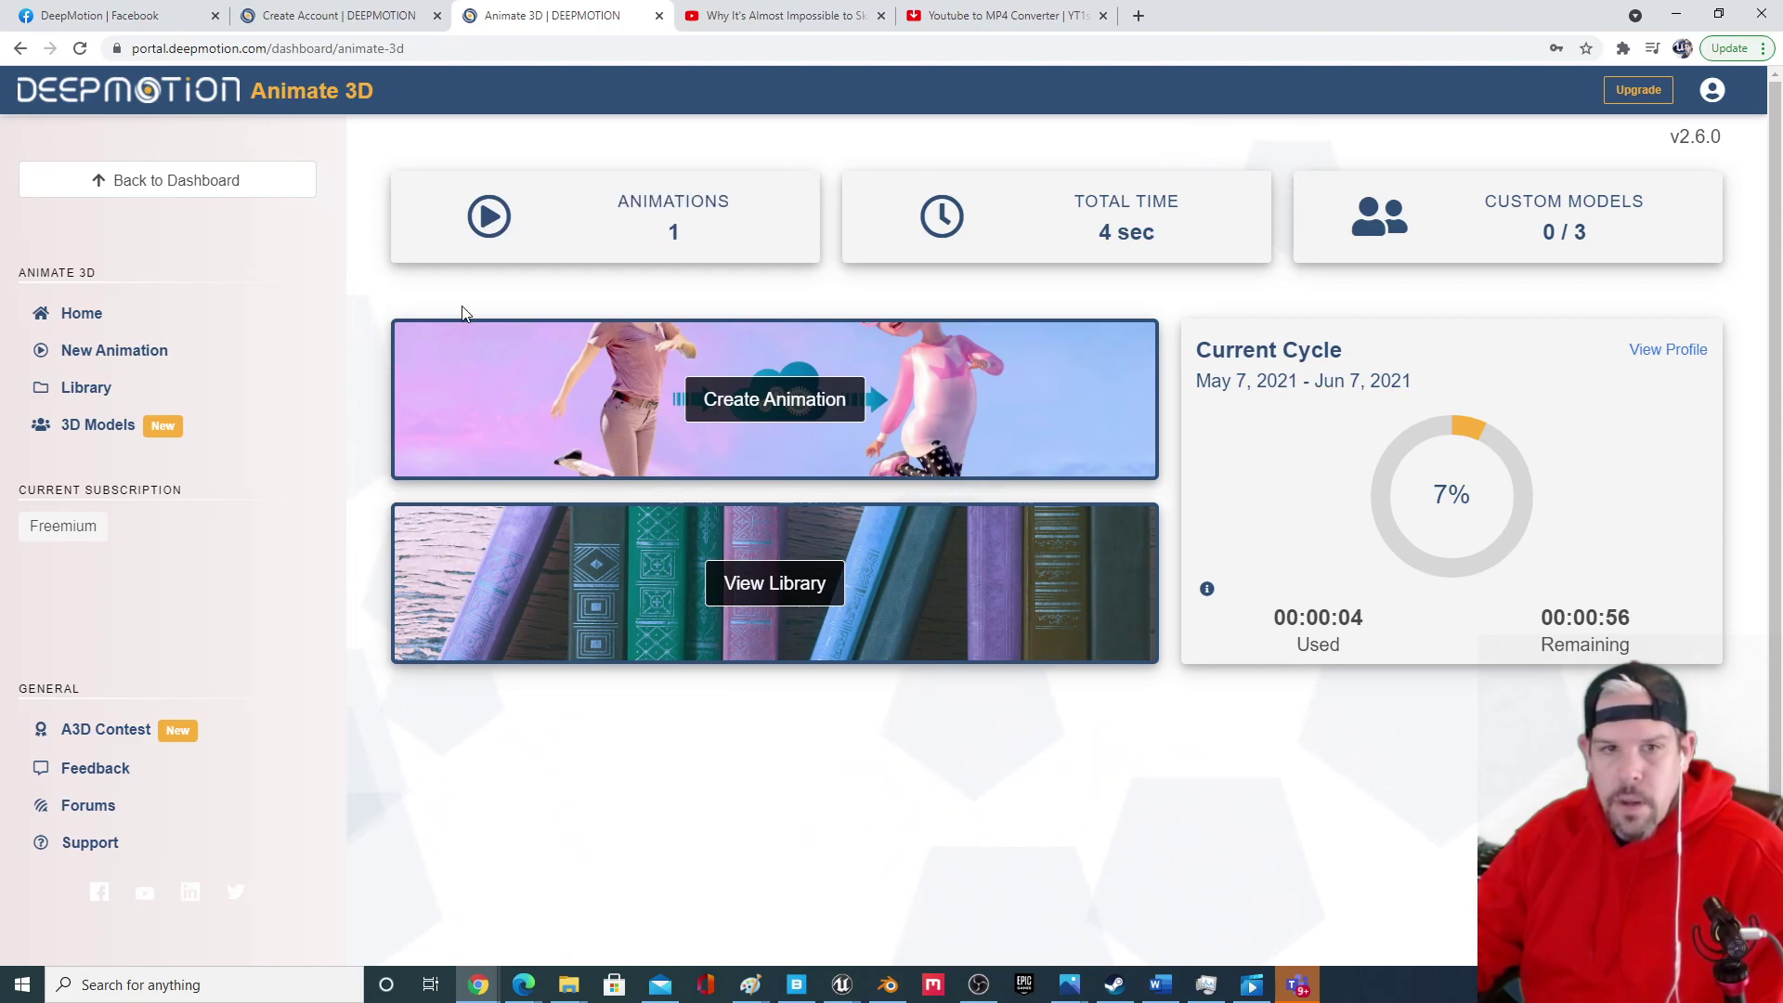
# Preview StoneThrow.mp4 from the Library on the 3D character and pause its playback.
pyautogui.click(86, 387)
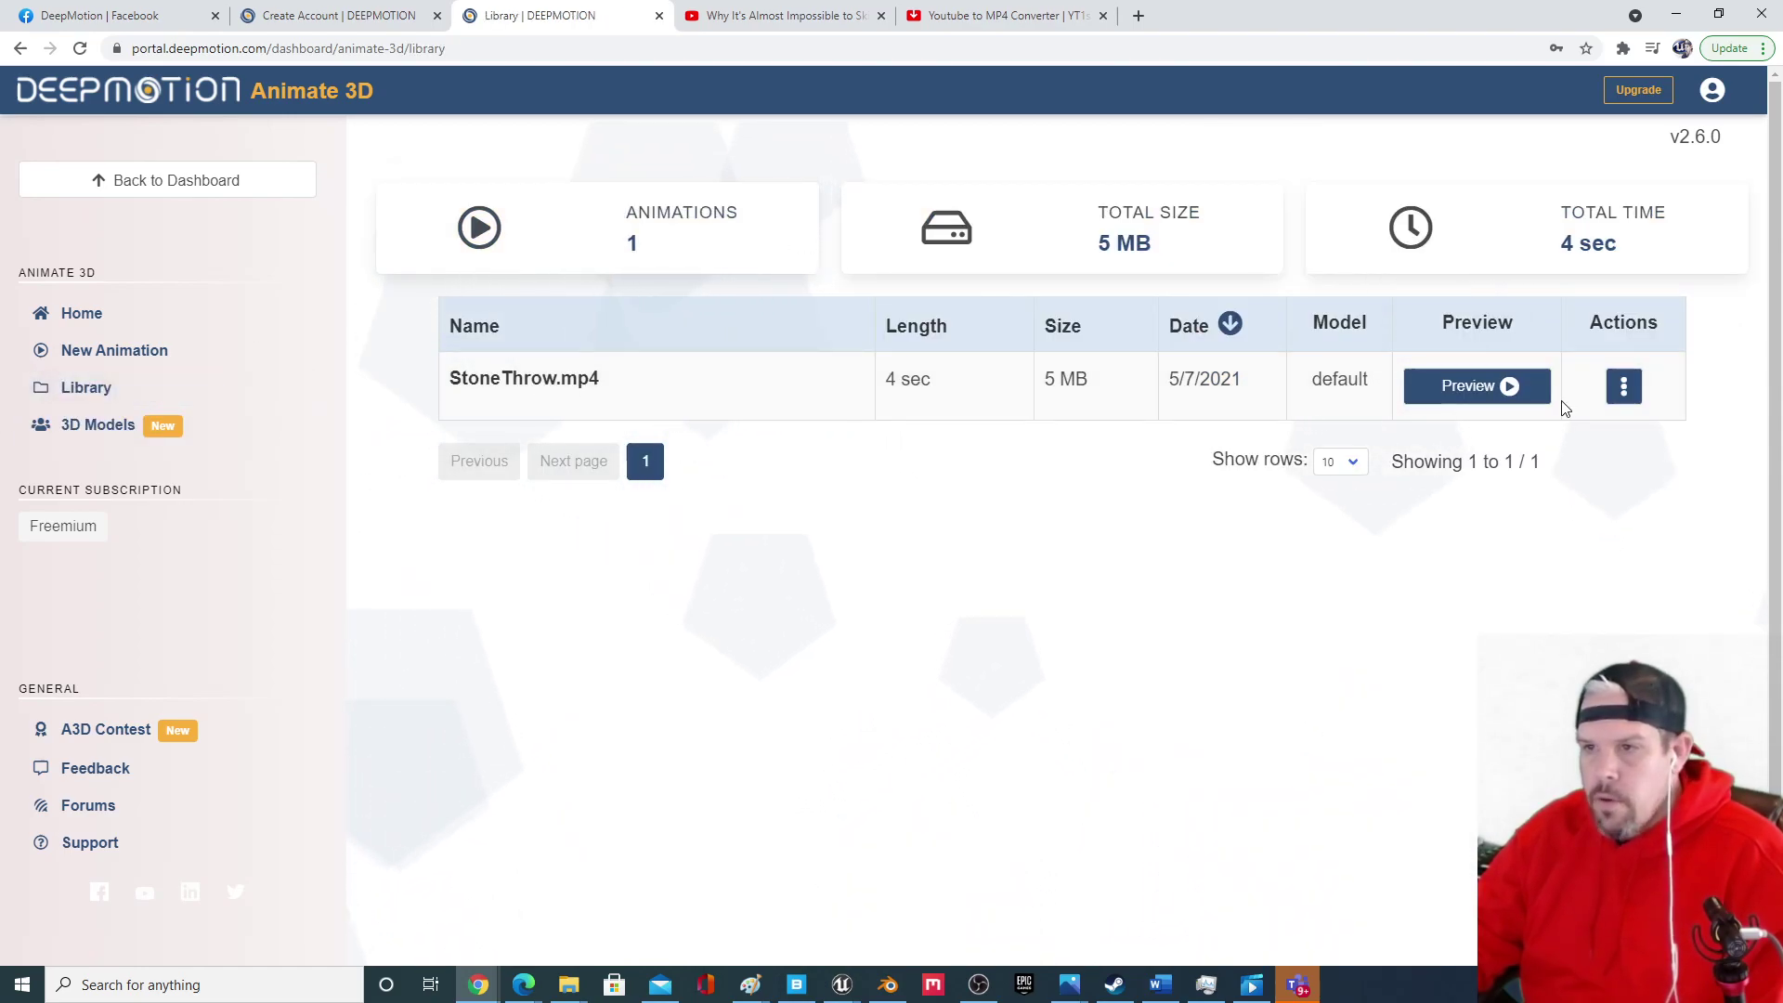
pyautogui.click(1500, 388)
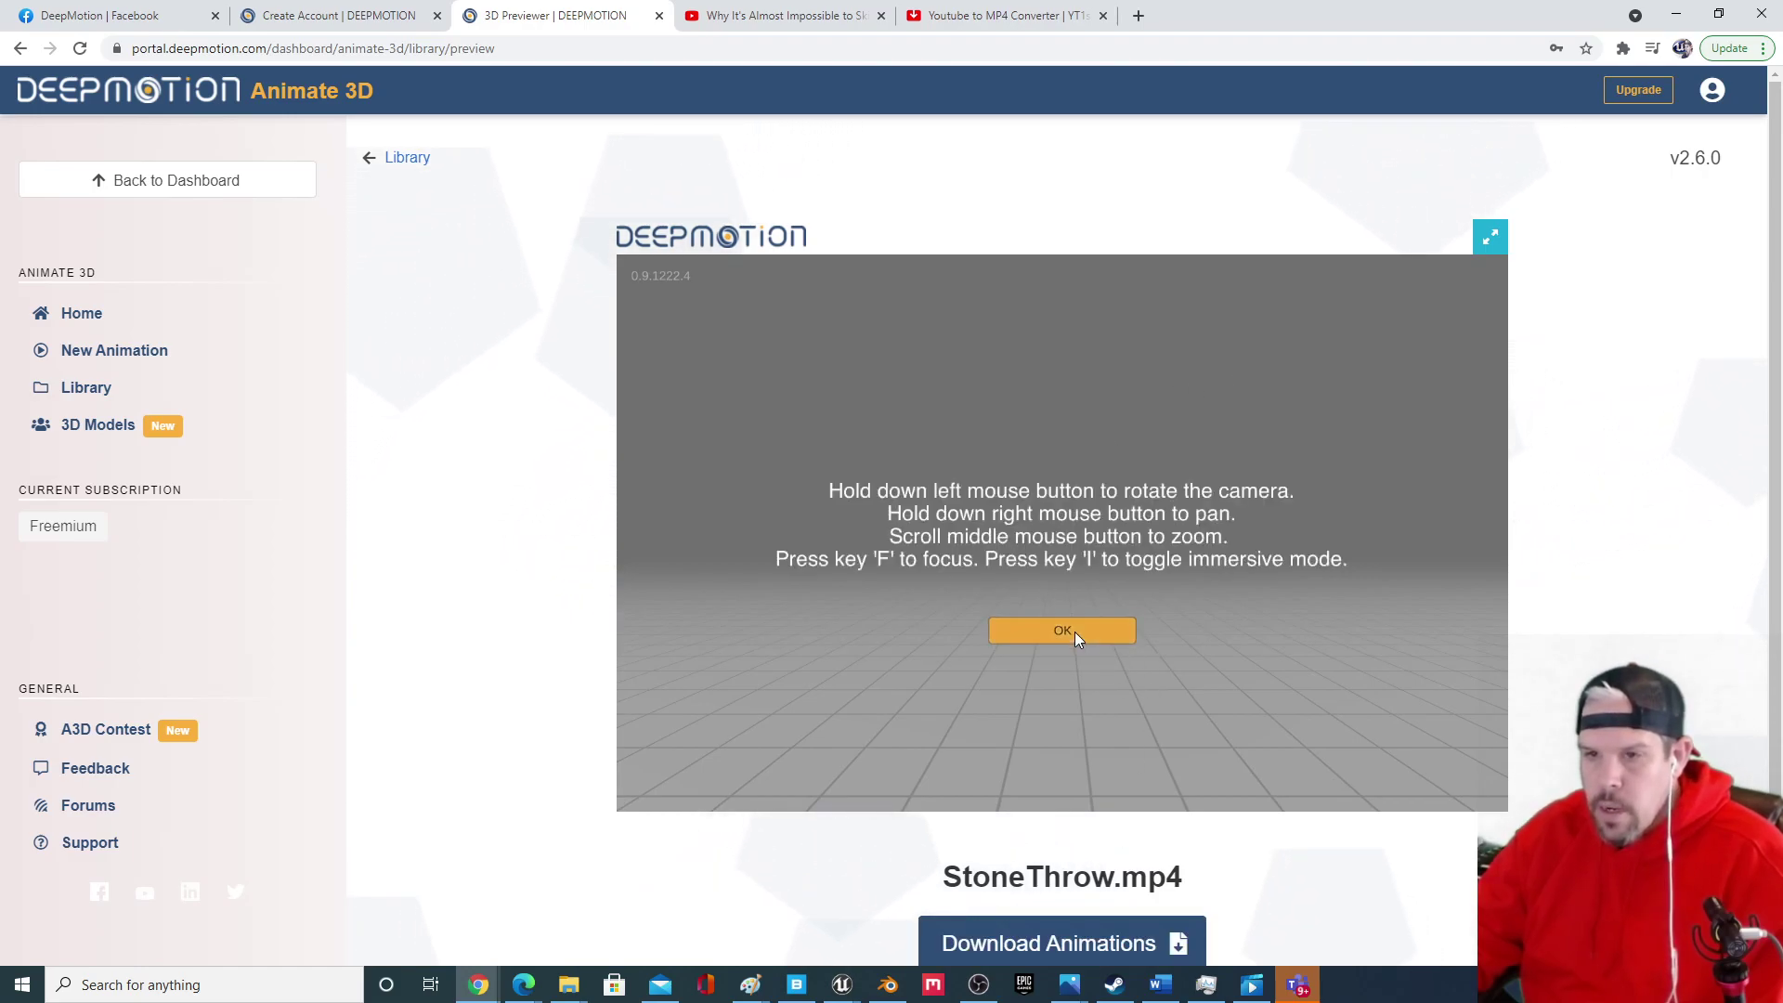
pyautogui.click(1072, 636)
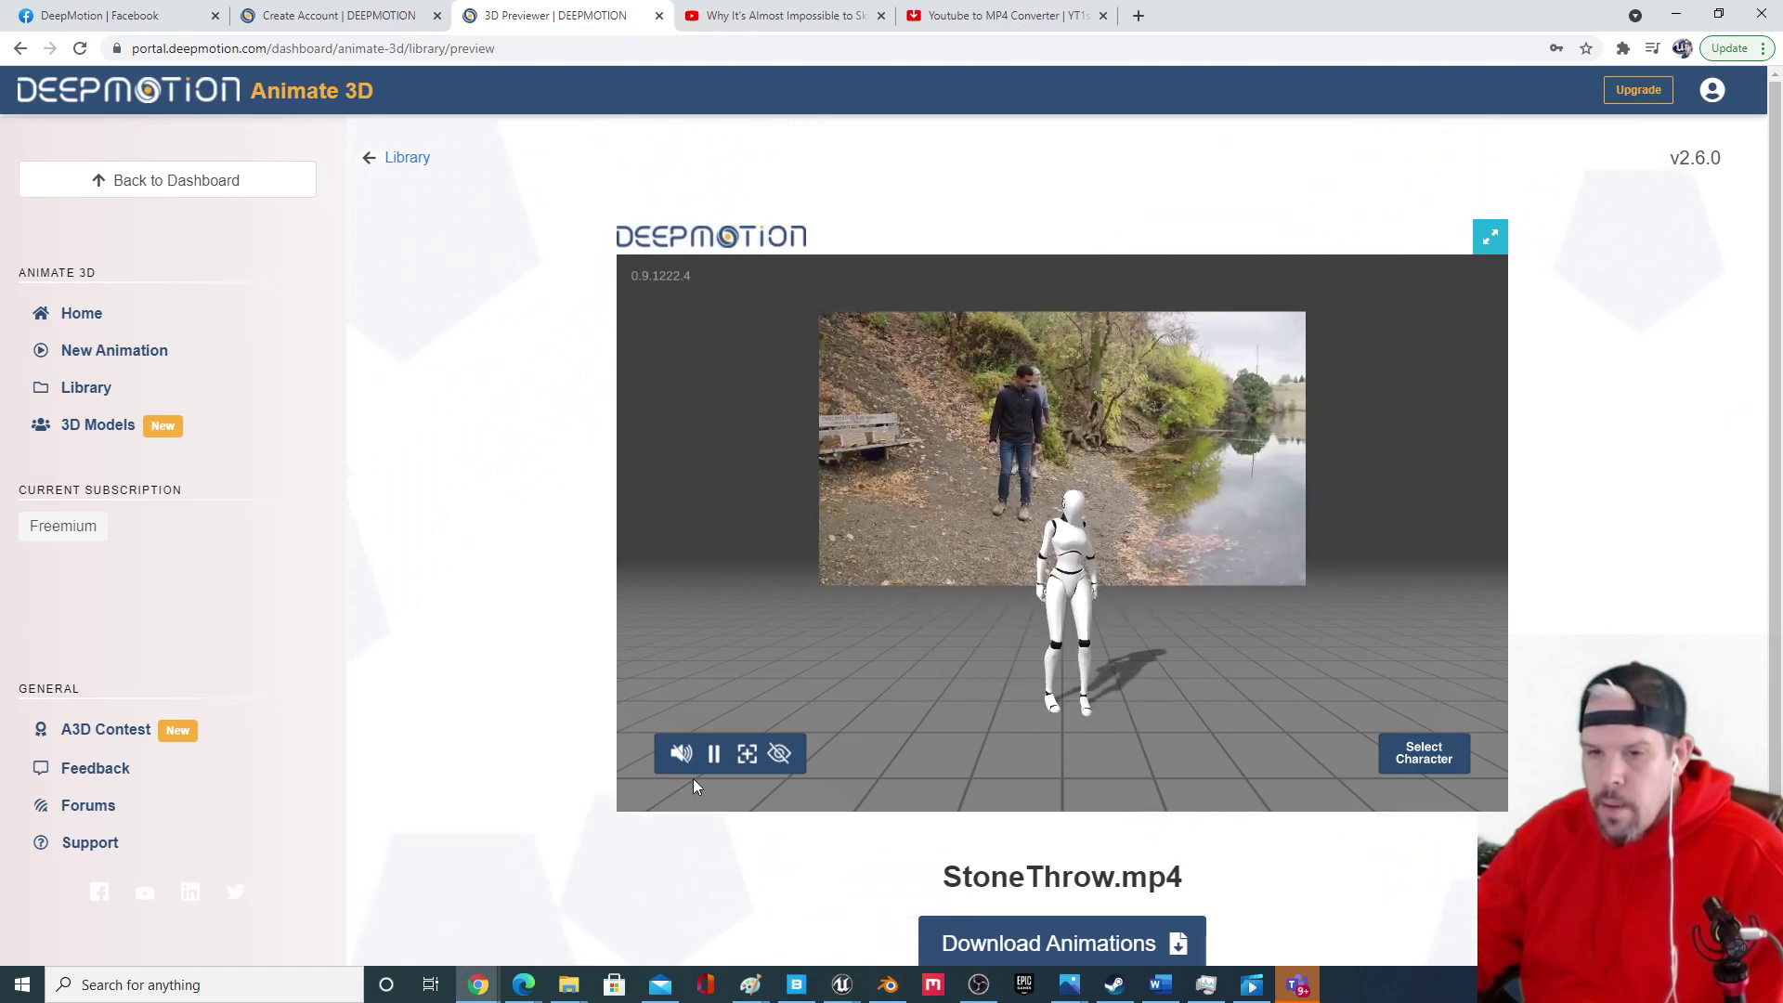
pyautogui.click(714, 753)
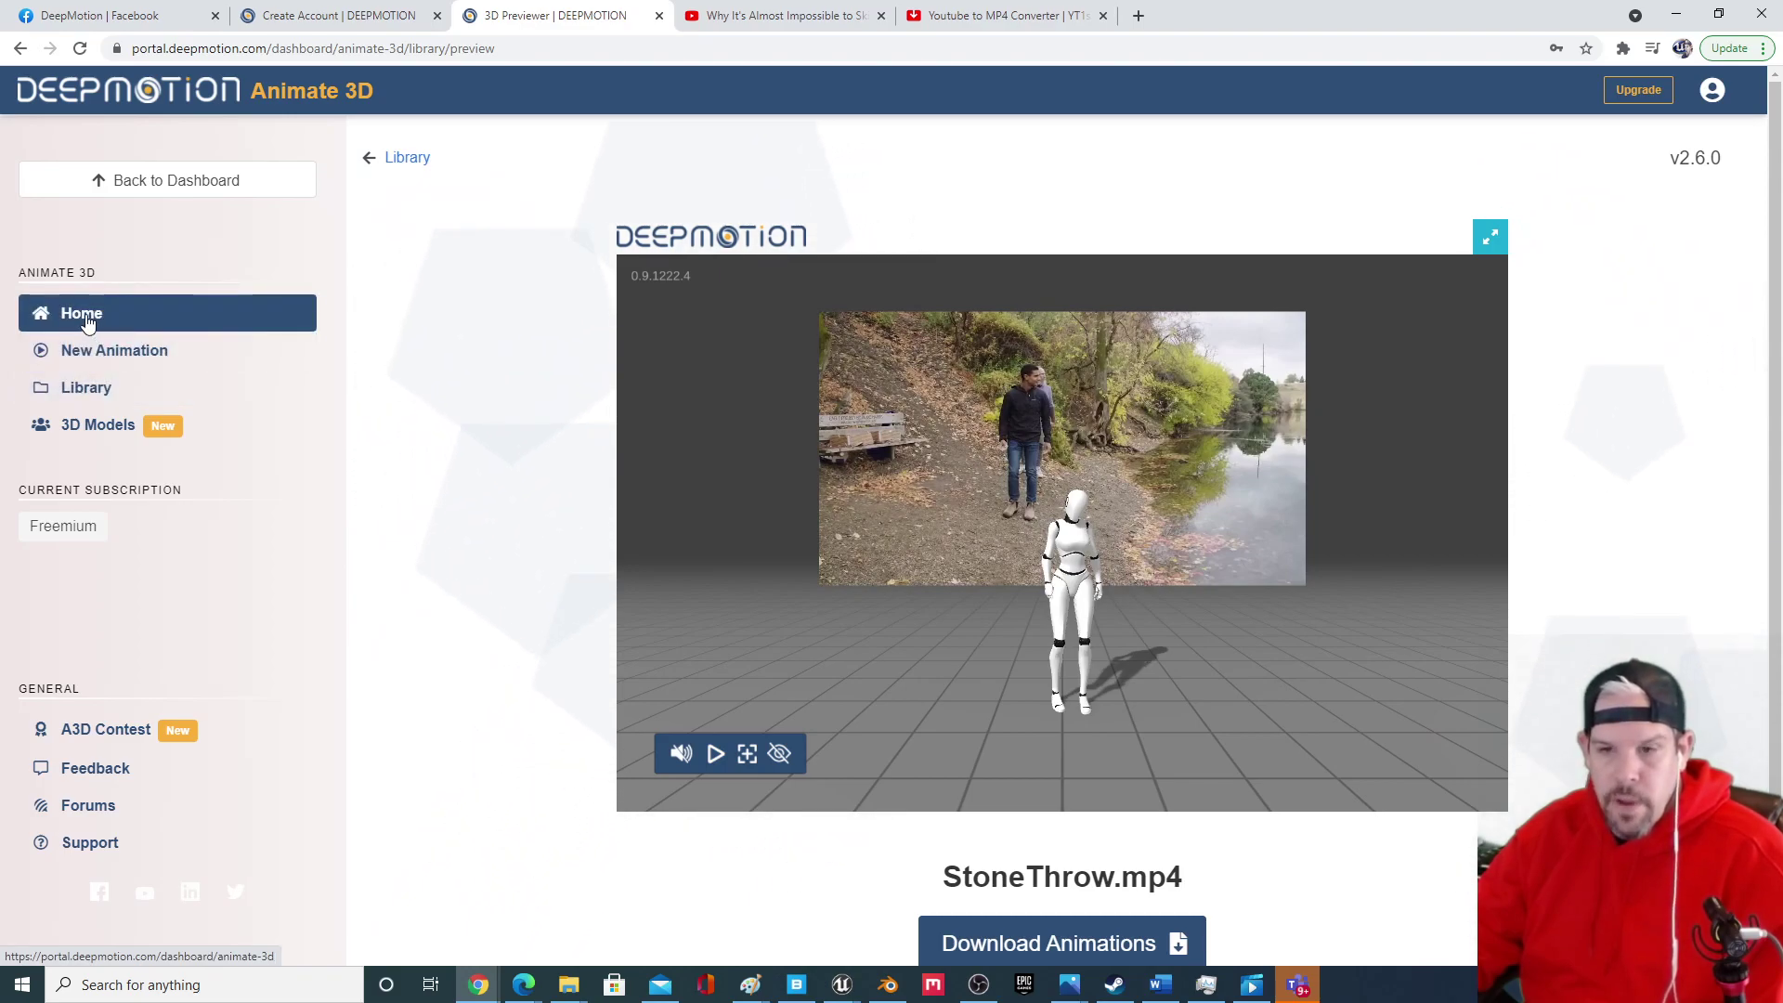
pyautogui.scroll(-1, 1068, 836)
# Look over the Download Animations options, close them, and go back to the Library list.
pyautogui.click(1181, 892)
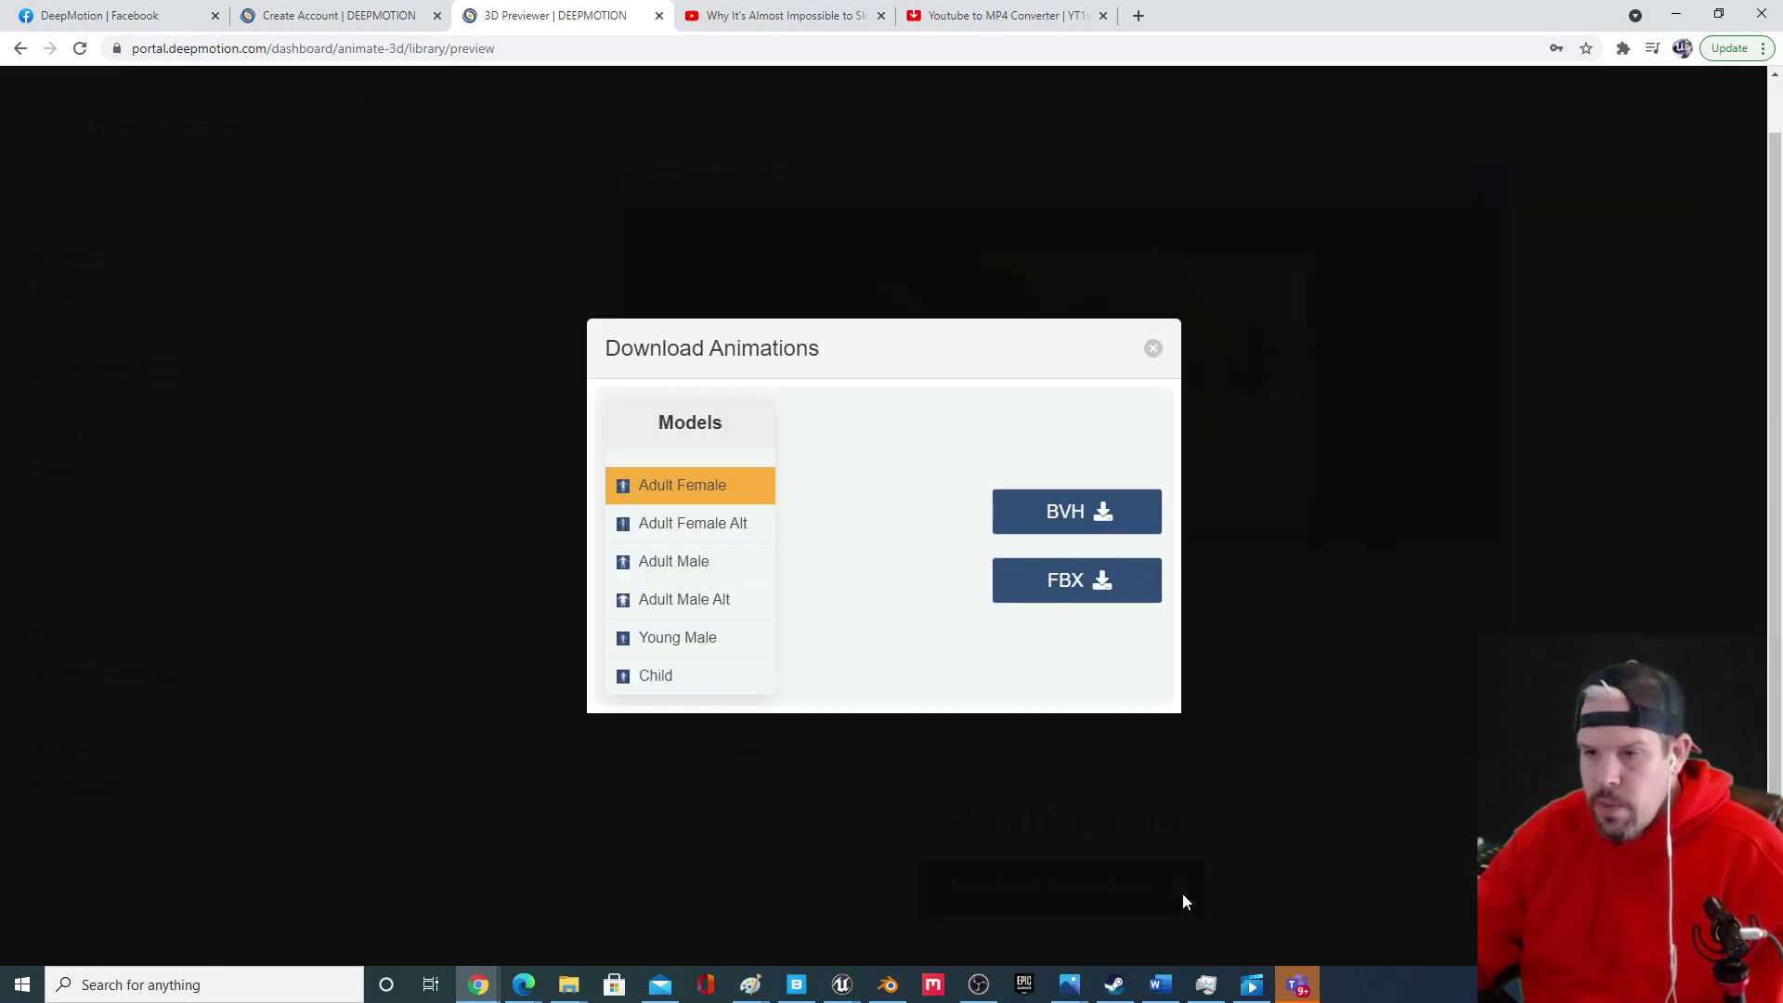
pyautogui.click(1154, 349)
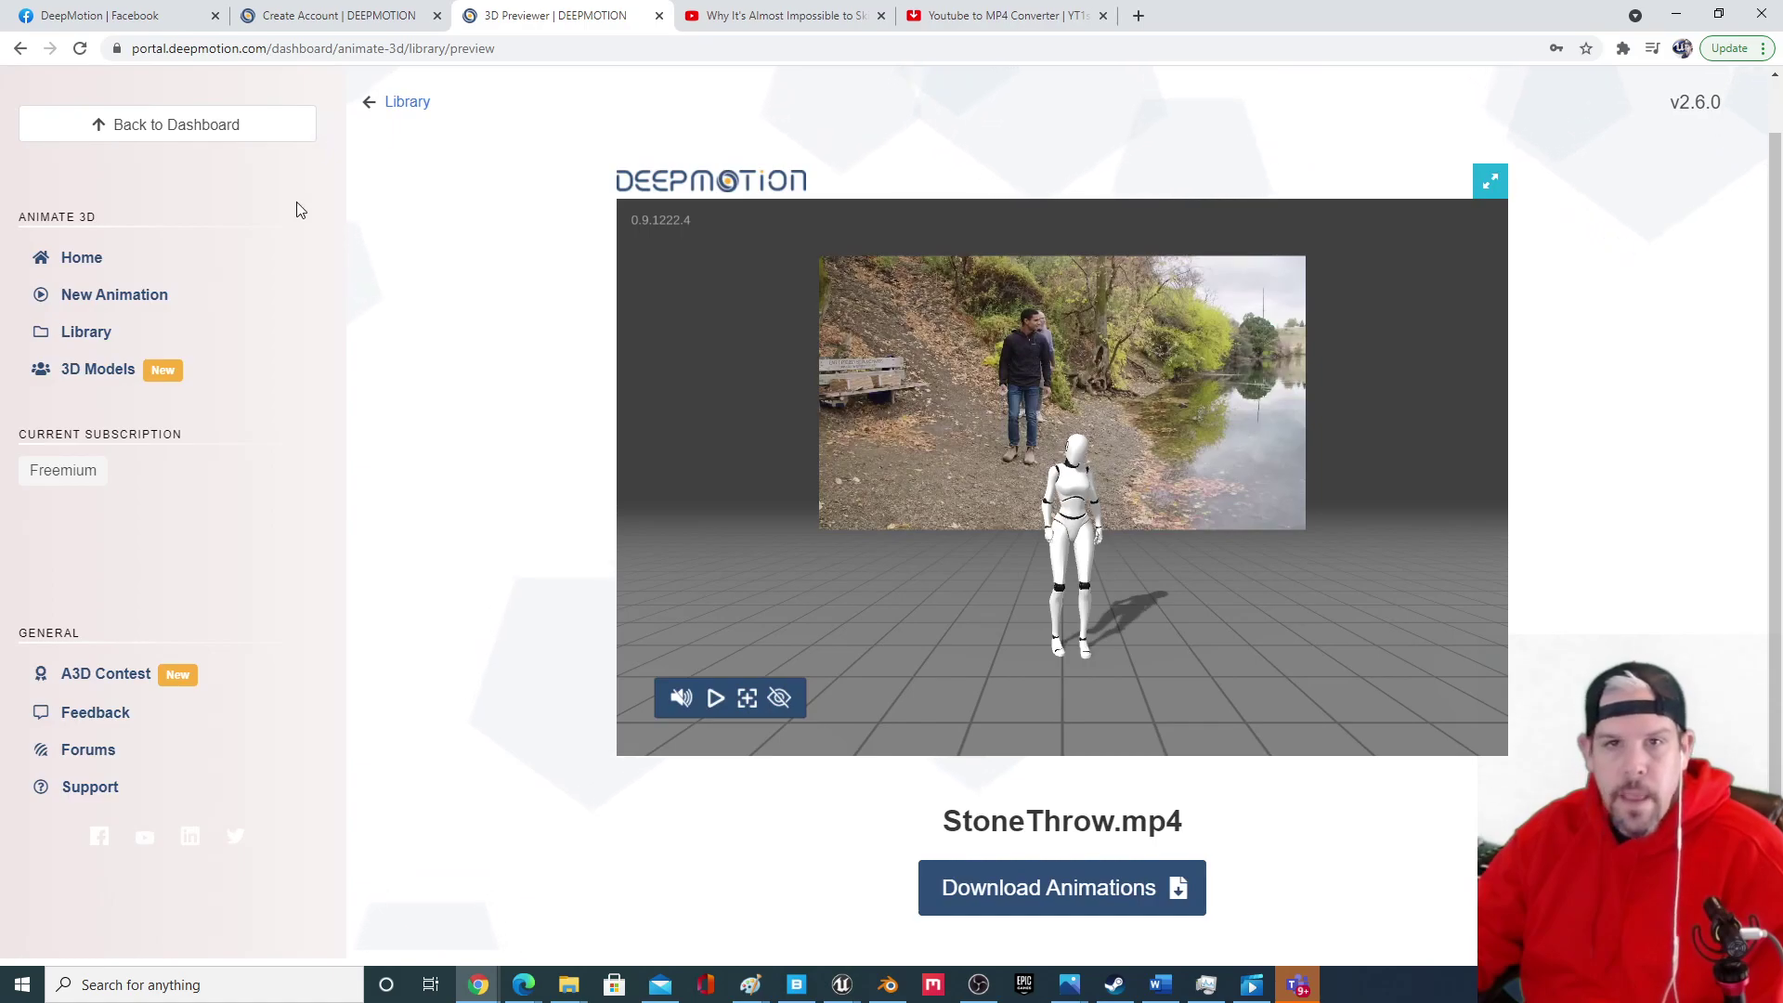
pyautogui.click(372, 104)
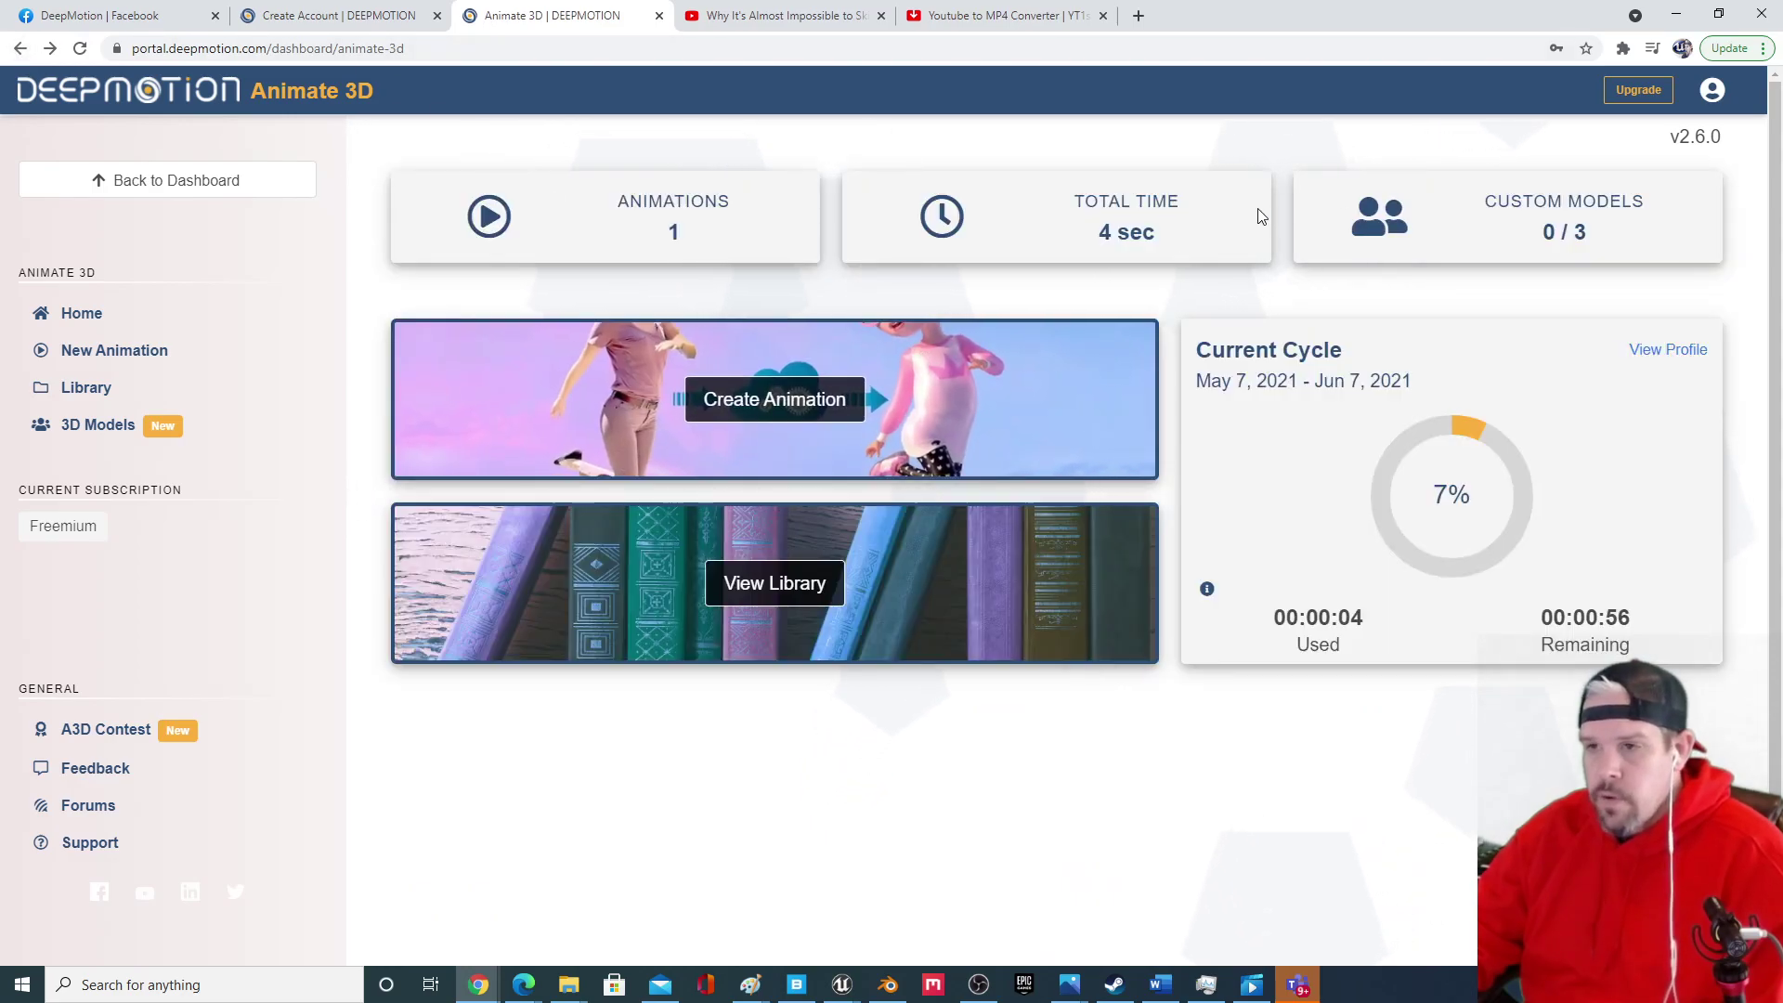
# Start a new animation and glance at the YT1s and sign-up tabs before returning to character selection.
pyautogui.click(778, 399)
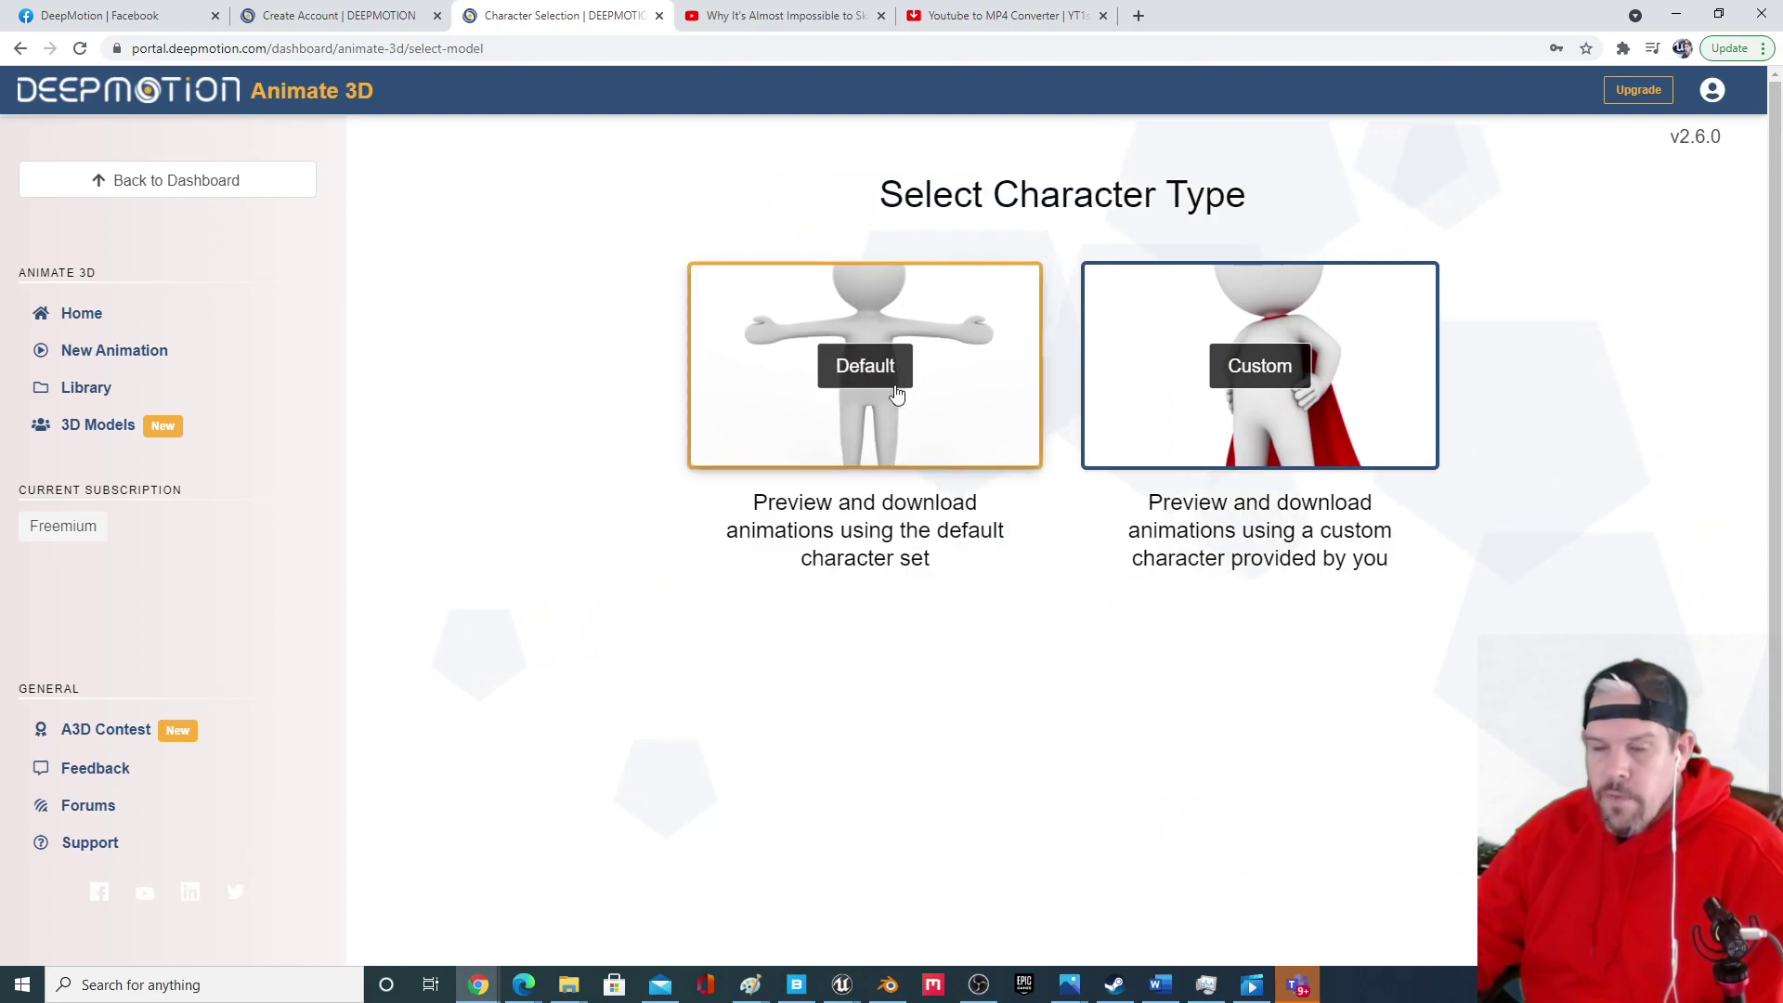
pyautogui.click(1045, 11)
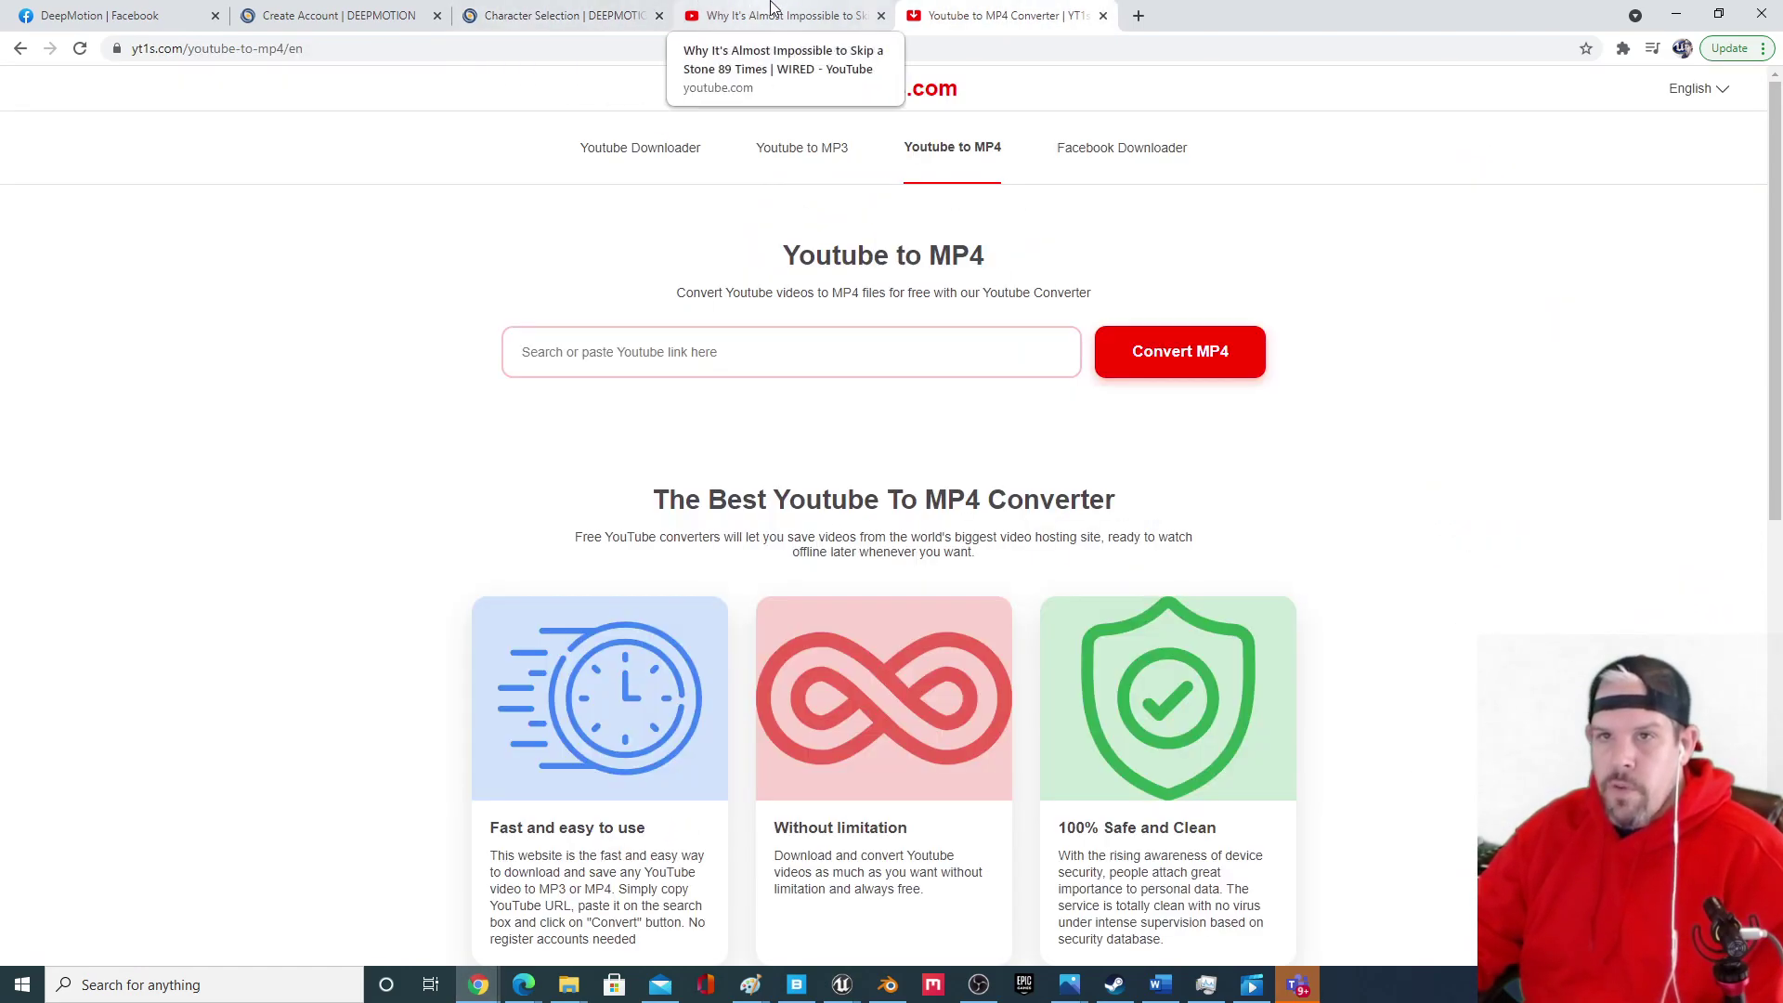
pyautogui.click(526, 11)
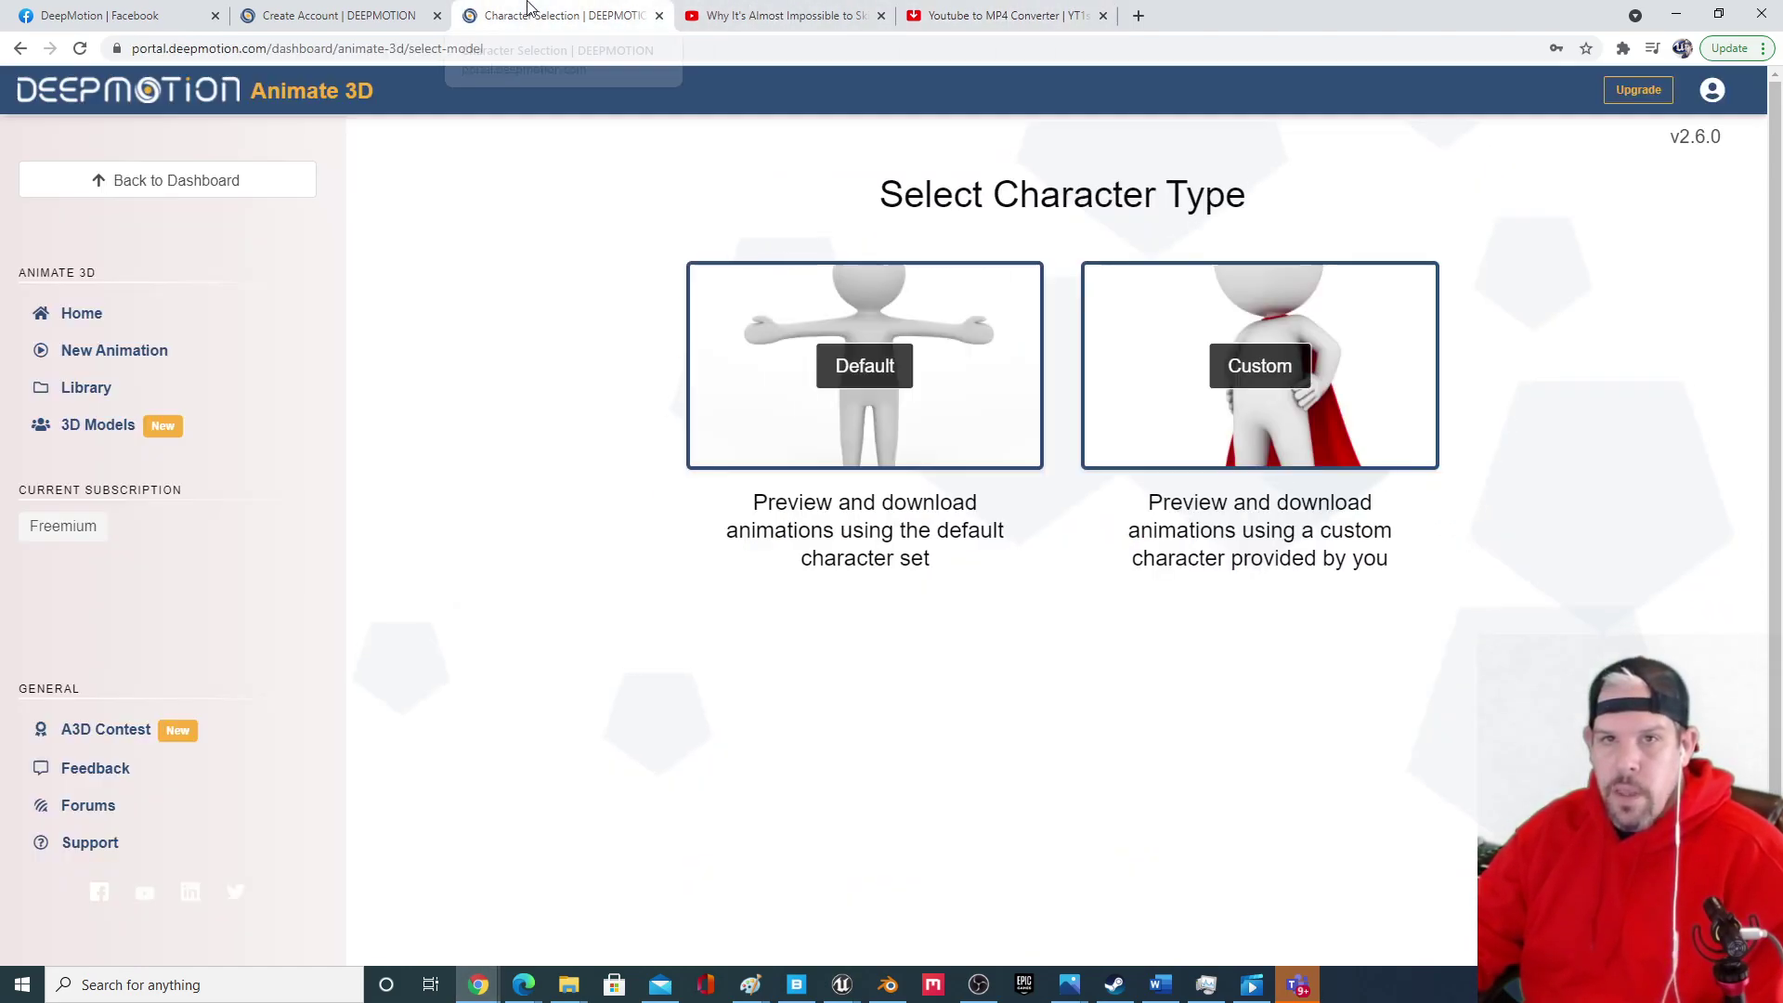
pyautogui.click(370, 13)
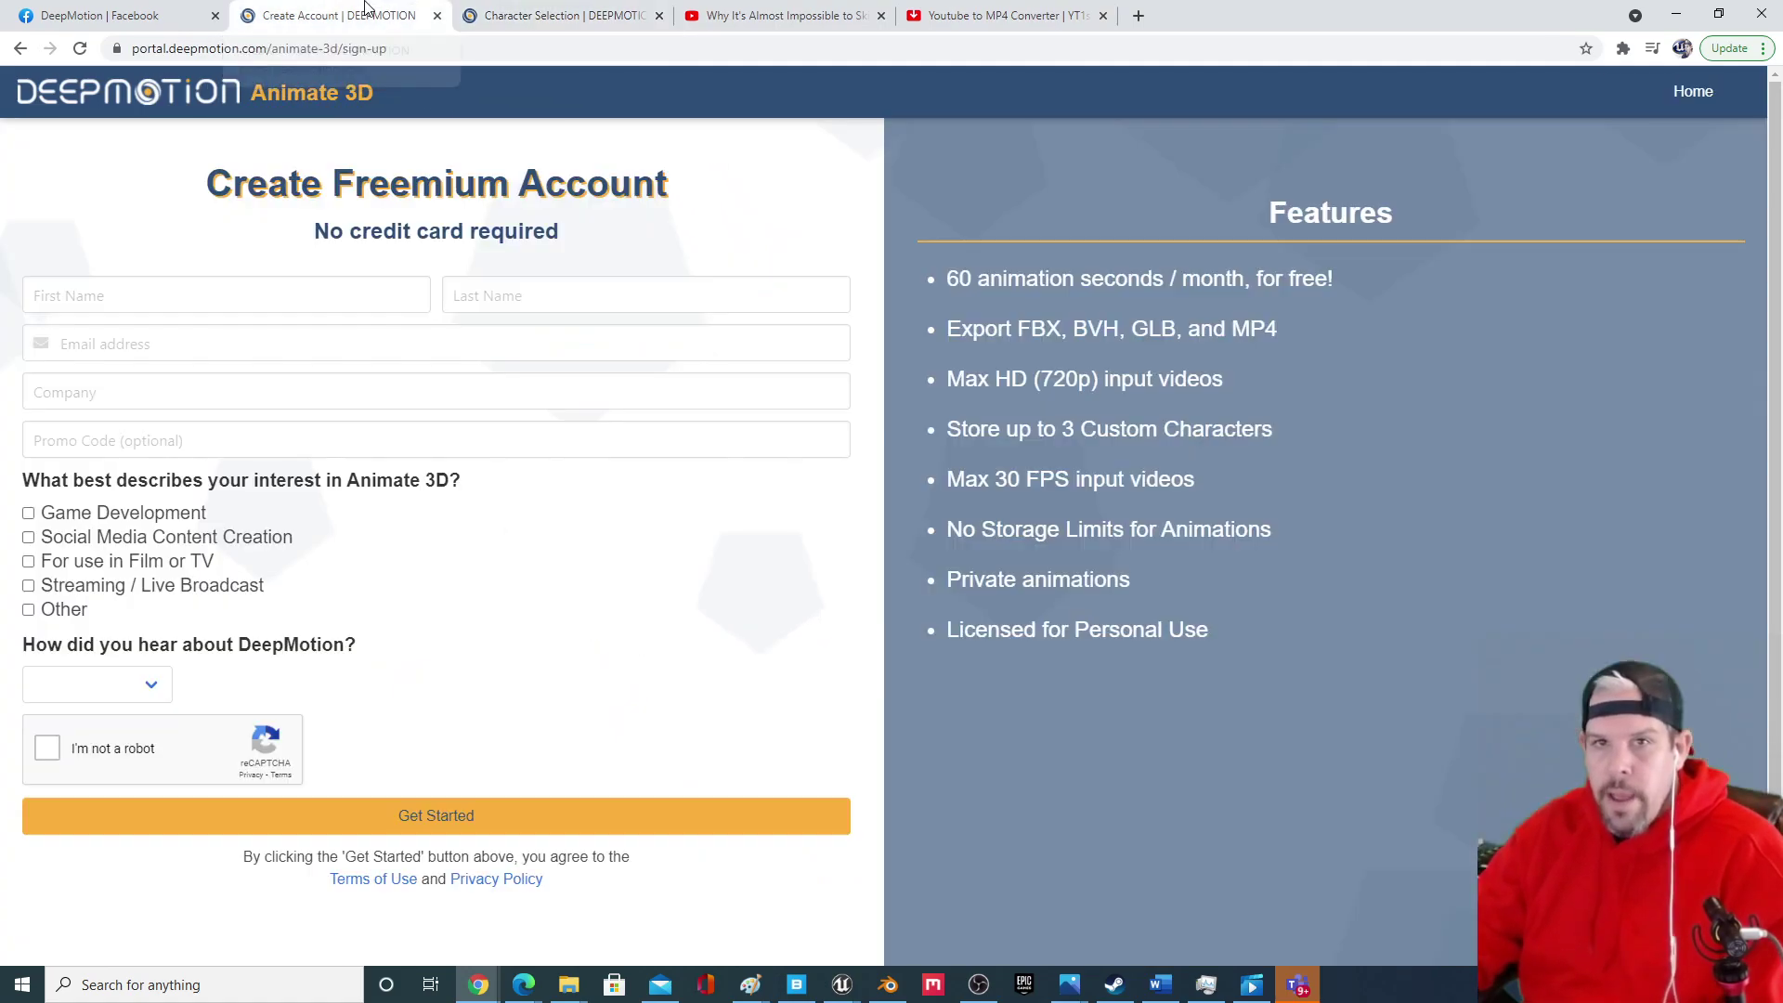
pyautogui.click(542, 10)
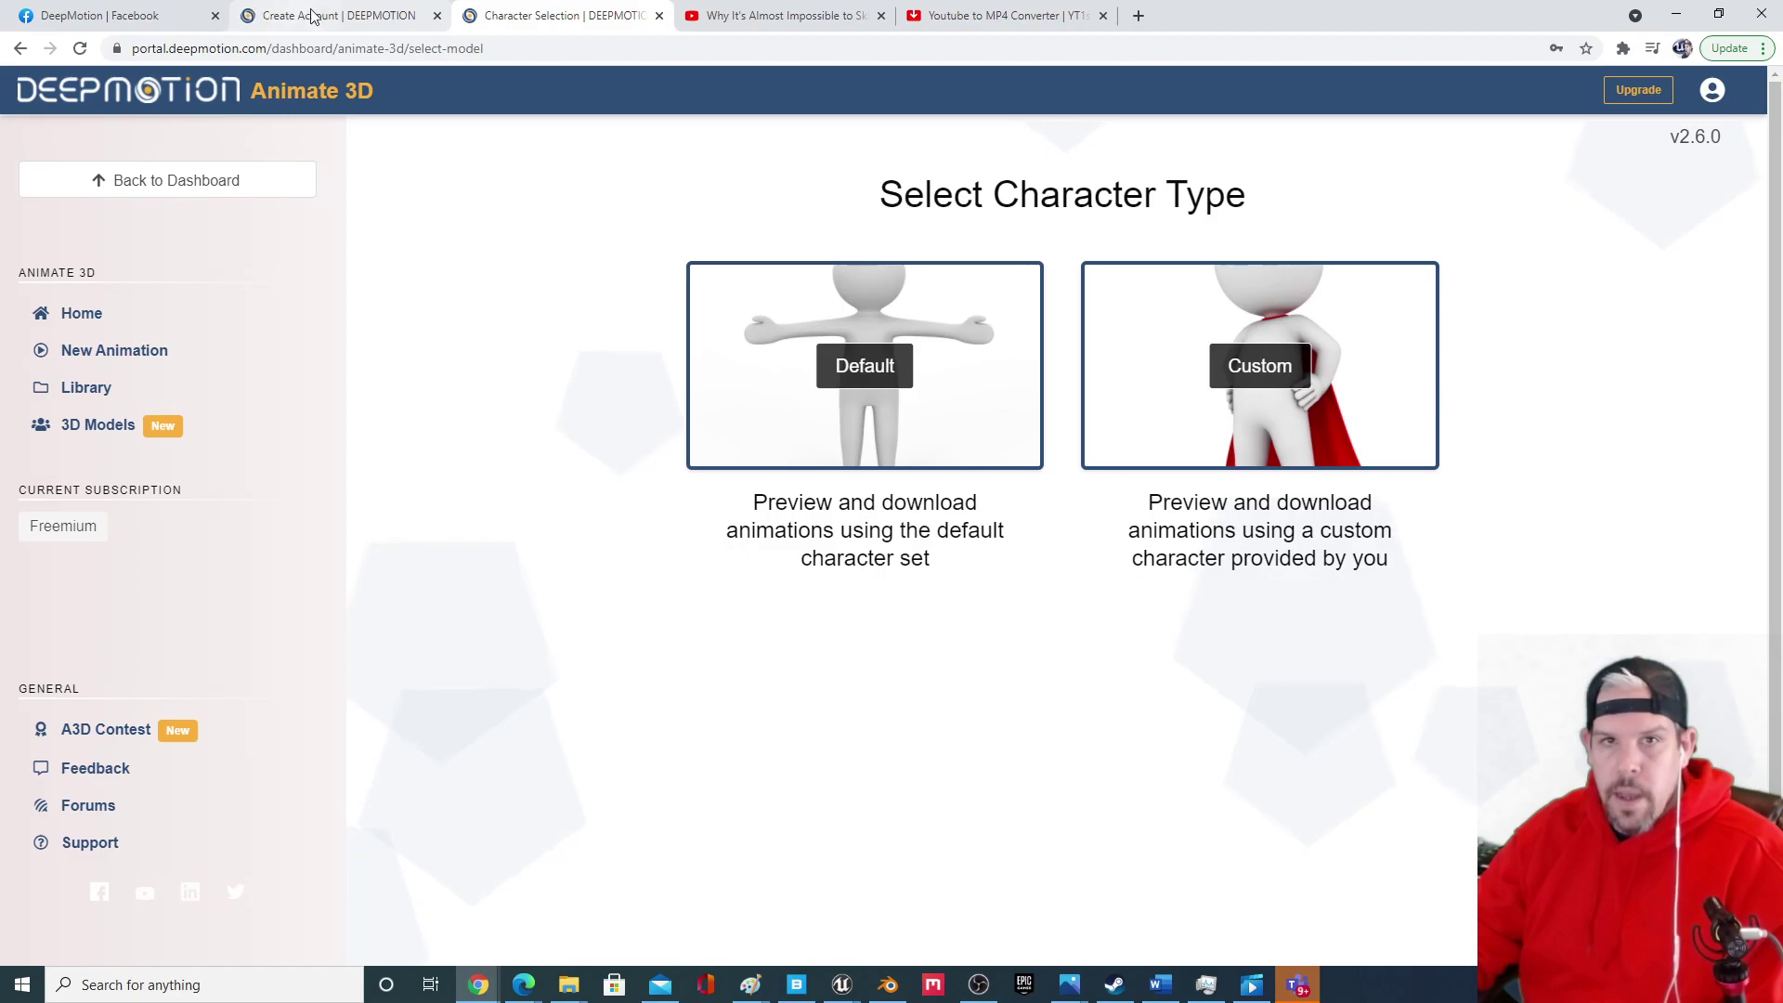
# Go Home, open the Library listing StoneThrow.mp4, then switch to the DeepMotion Facebook tab.
pyautogui.click(80, 315)
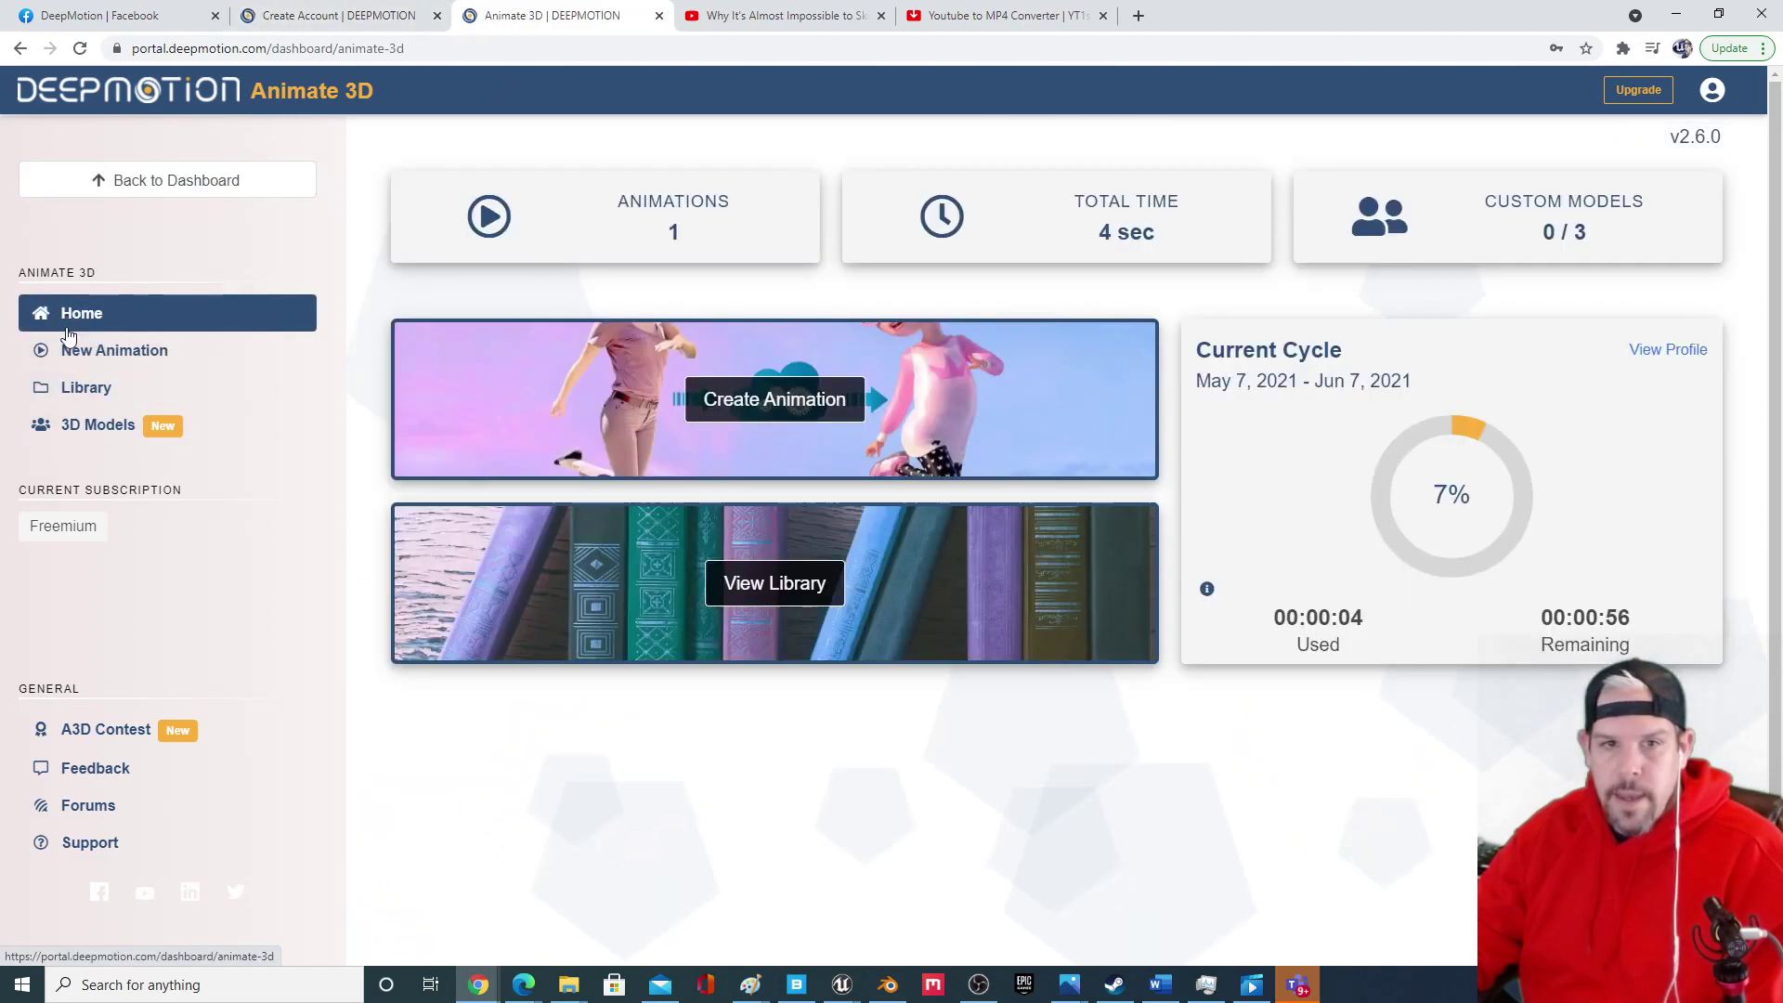
pyautogui.click(85, 387)
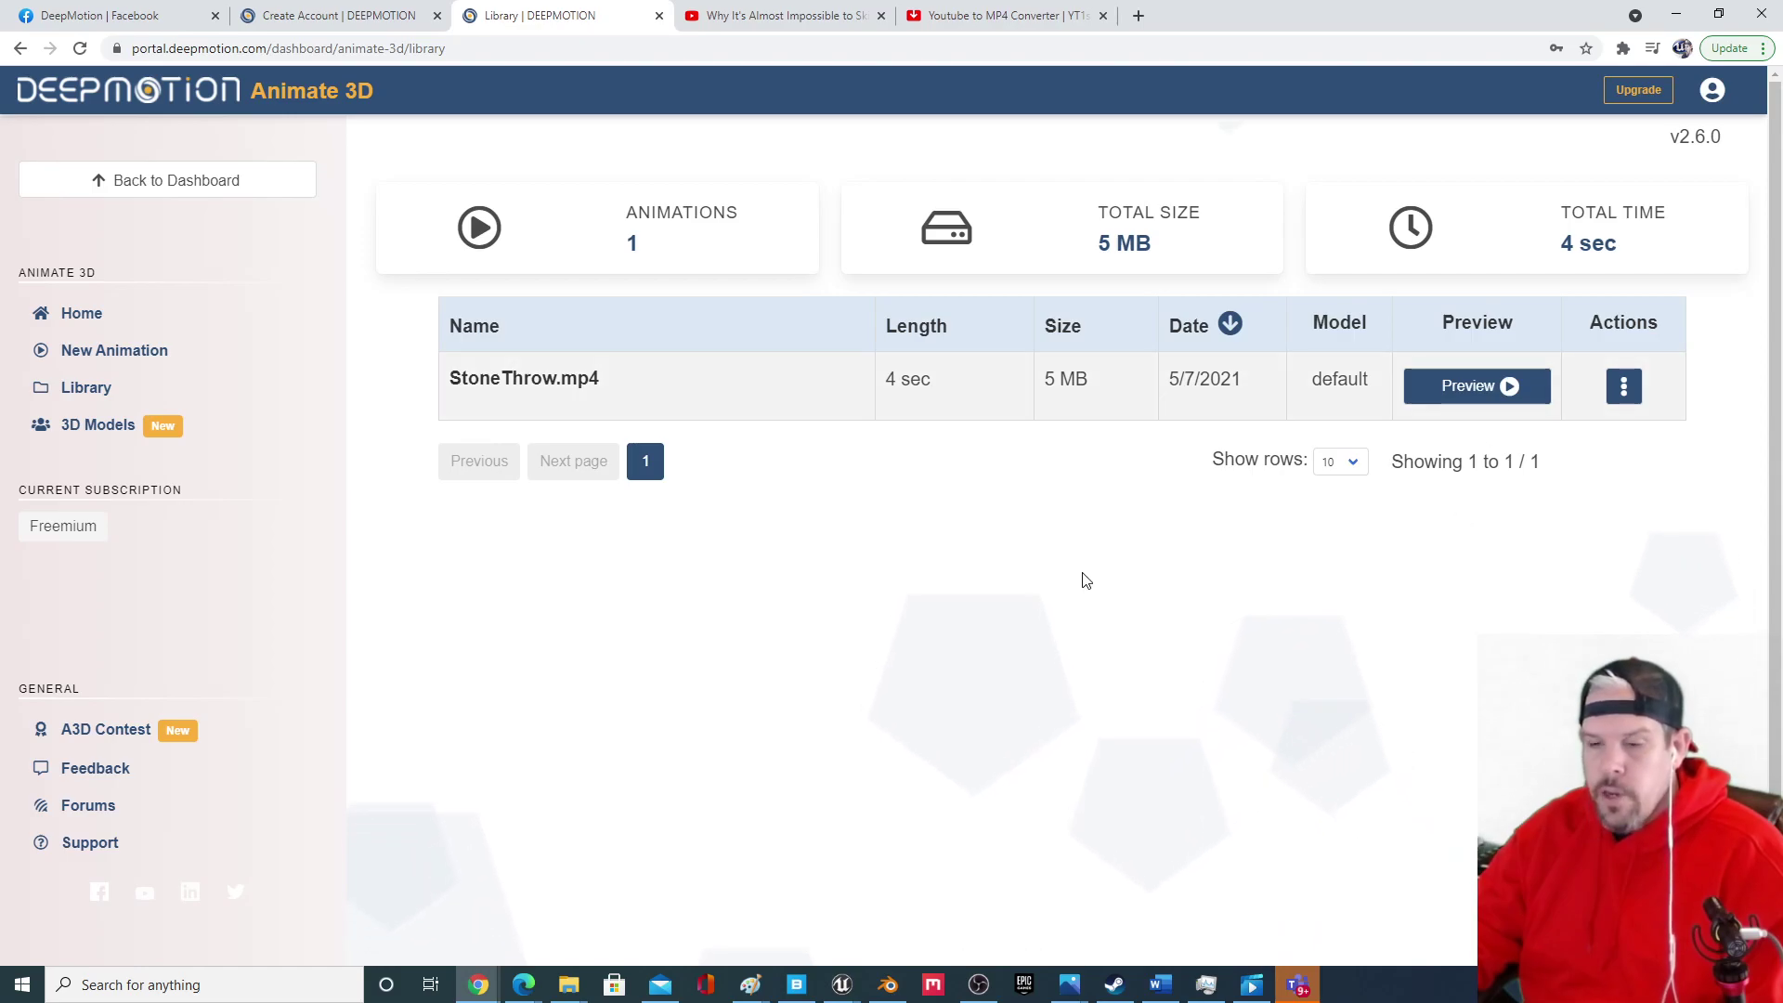
pyautogui.click(219, 27)
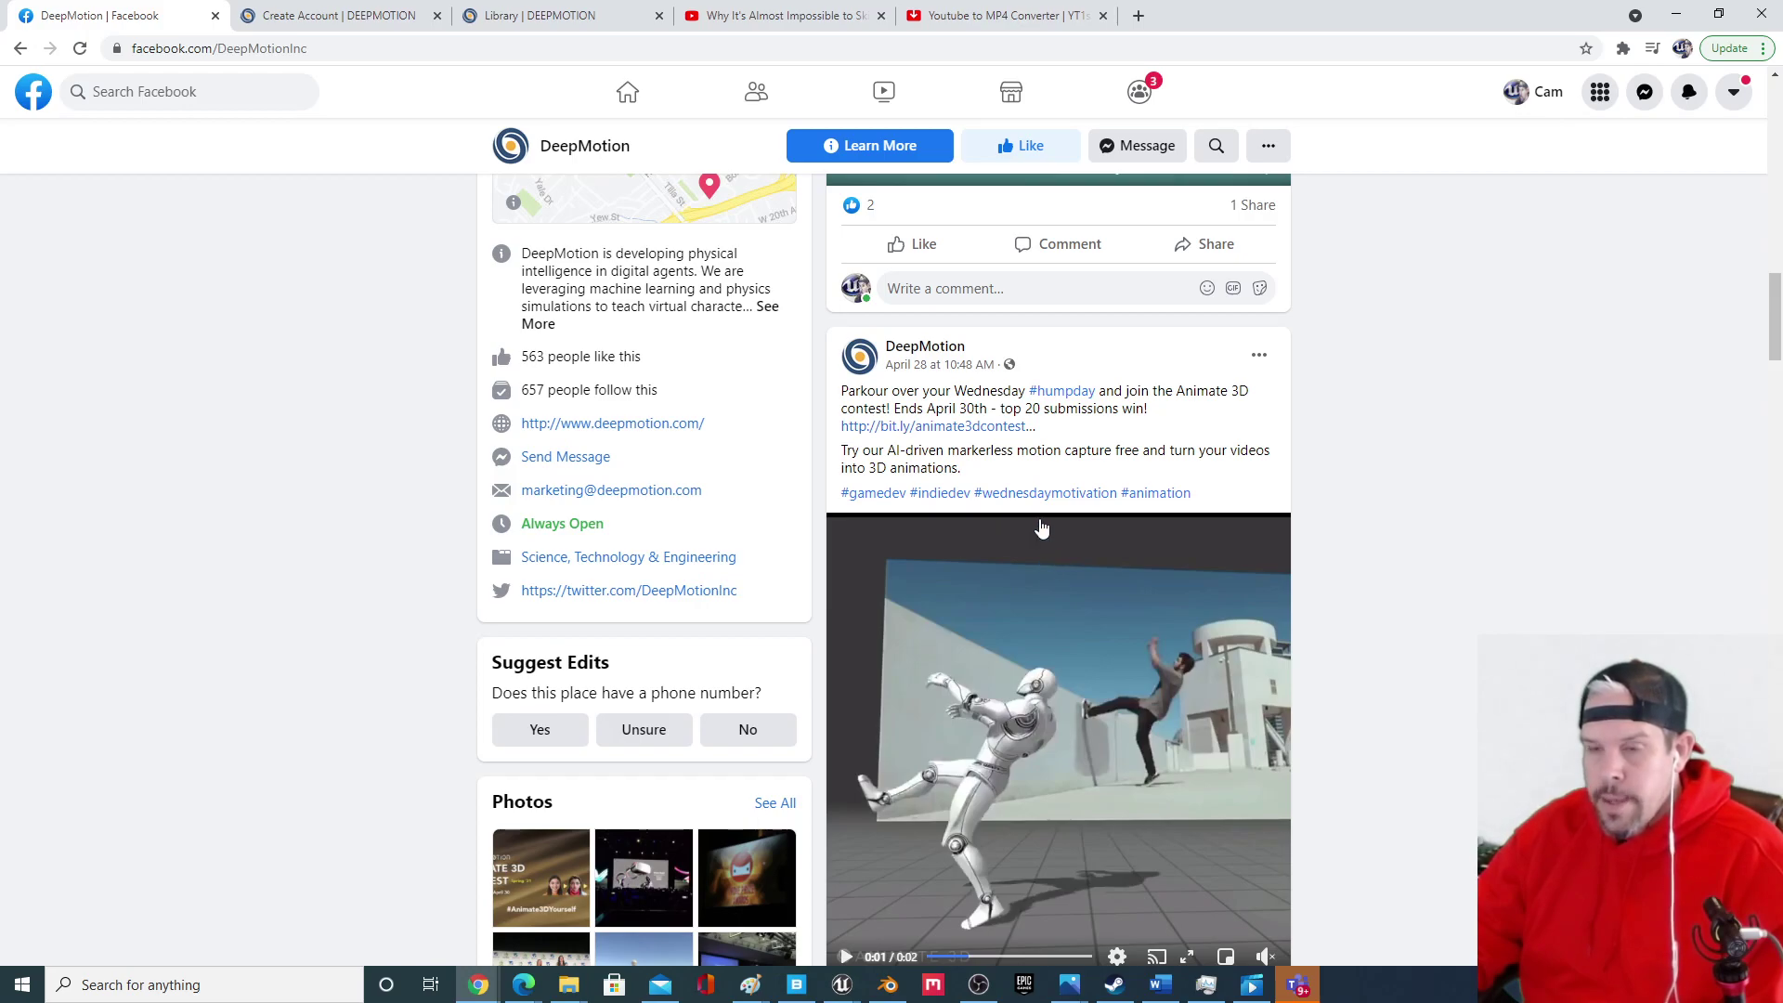
# Open the post's bit.ly link to the Animate 3D Contest Spring '21 page and scroll its entry details.
pyautogui.click(995, 428)
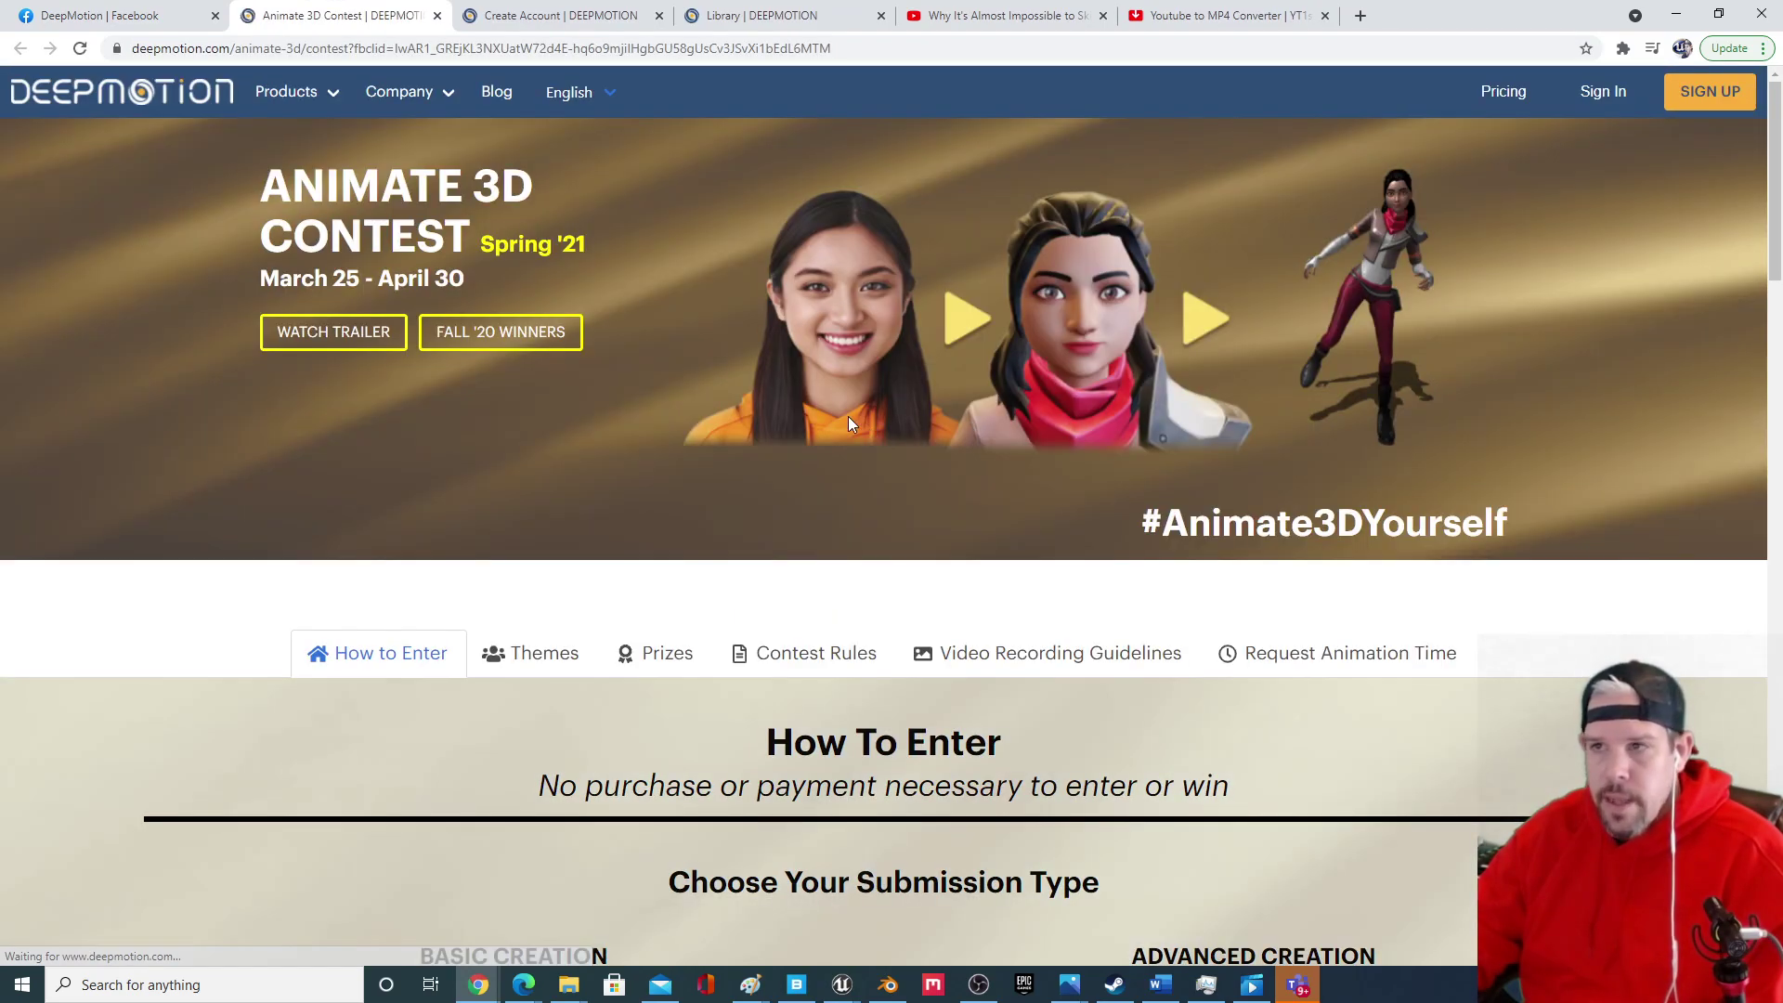
pyautogui.scroll(-8, 832, 397)
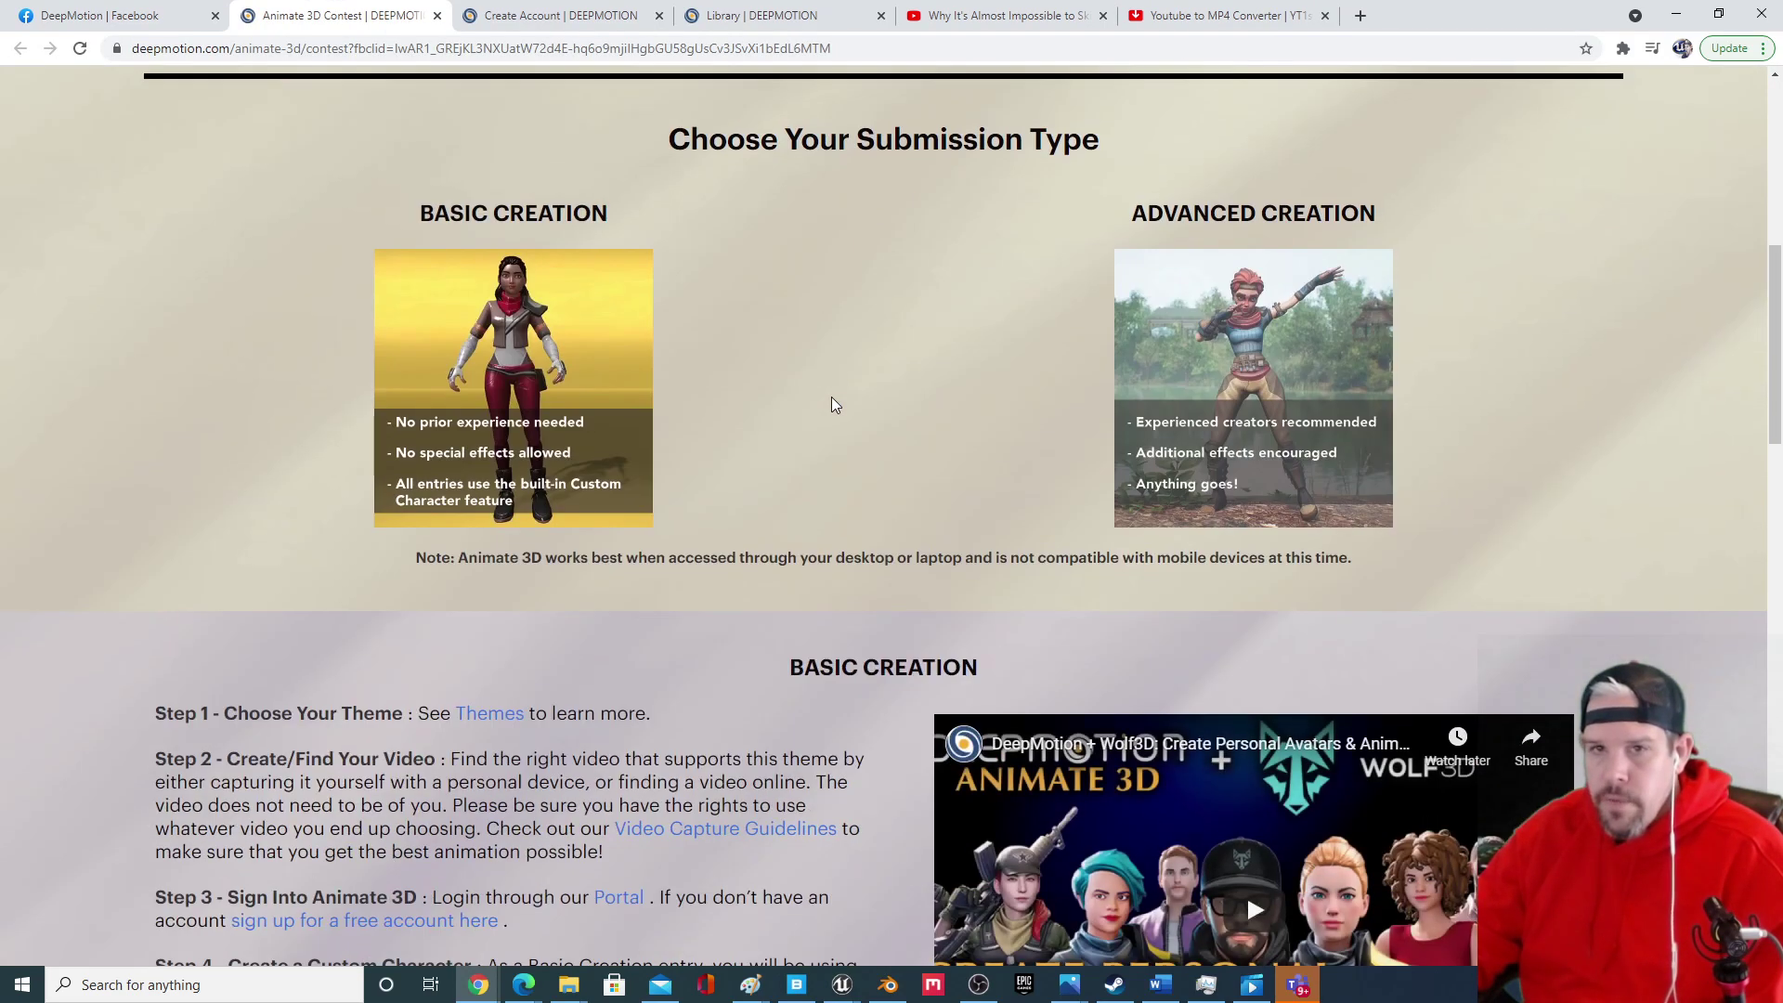
pyautogui.scroll(-6, 823, 404)
pyautogui.scroll(14, 814, 411)
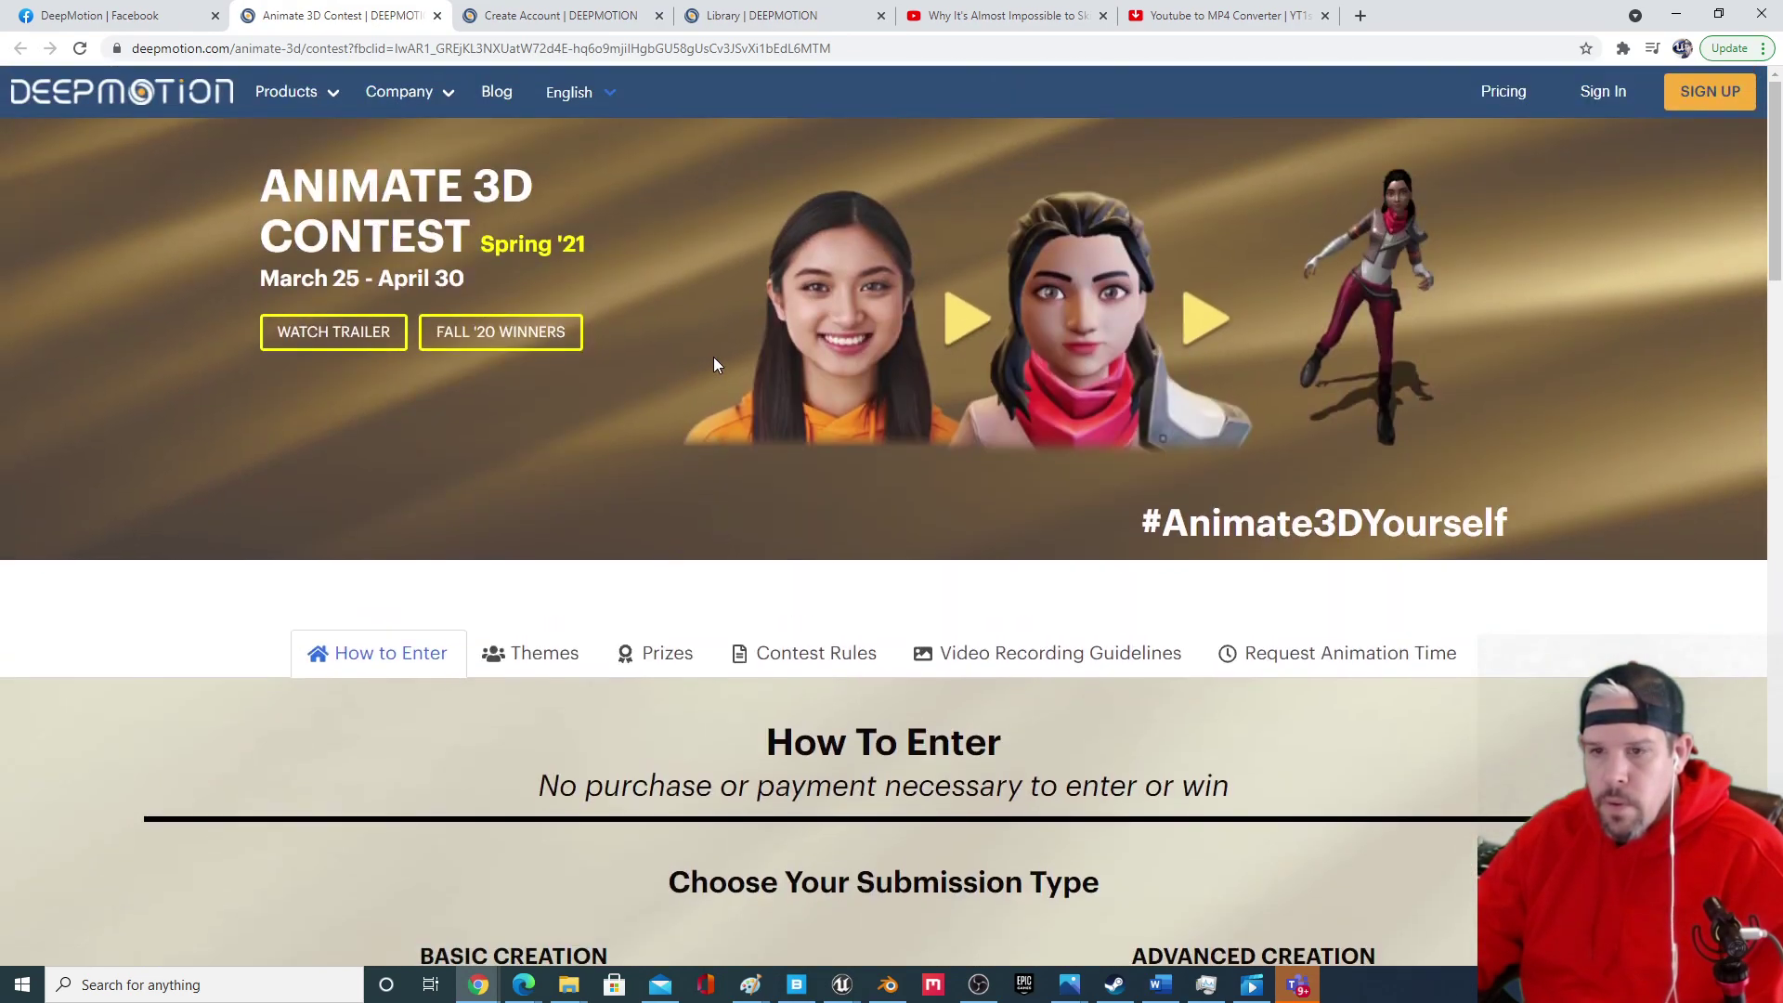
pyautogui.click(567, 47)
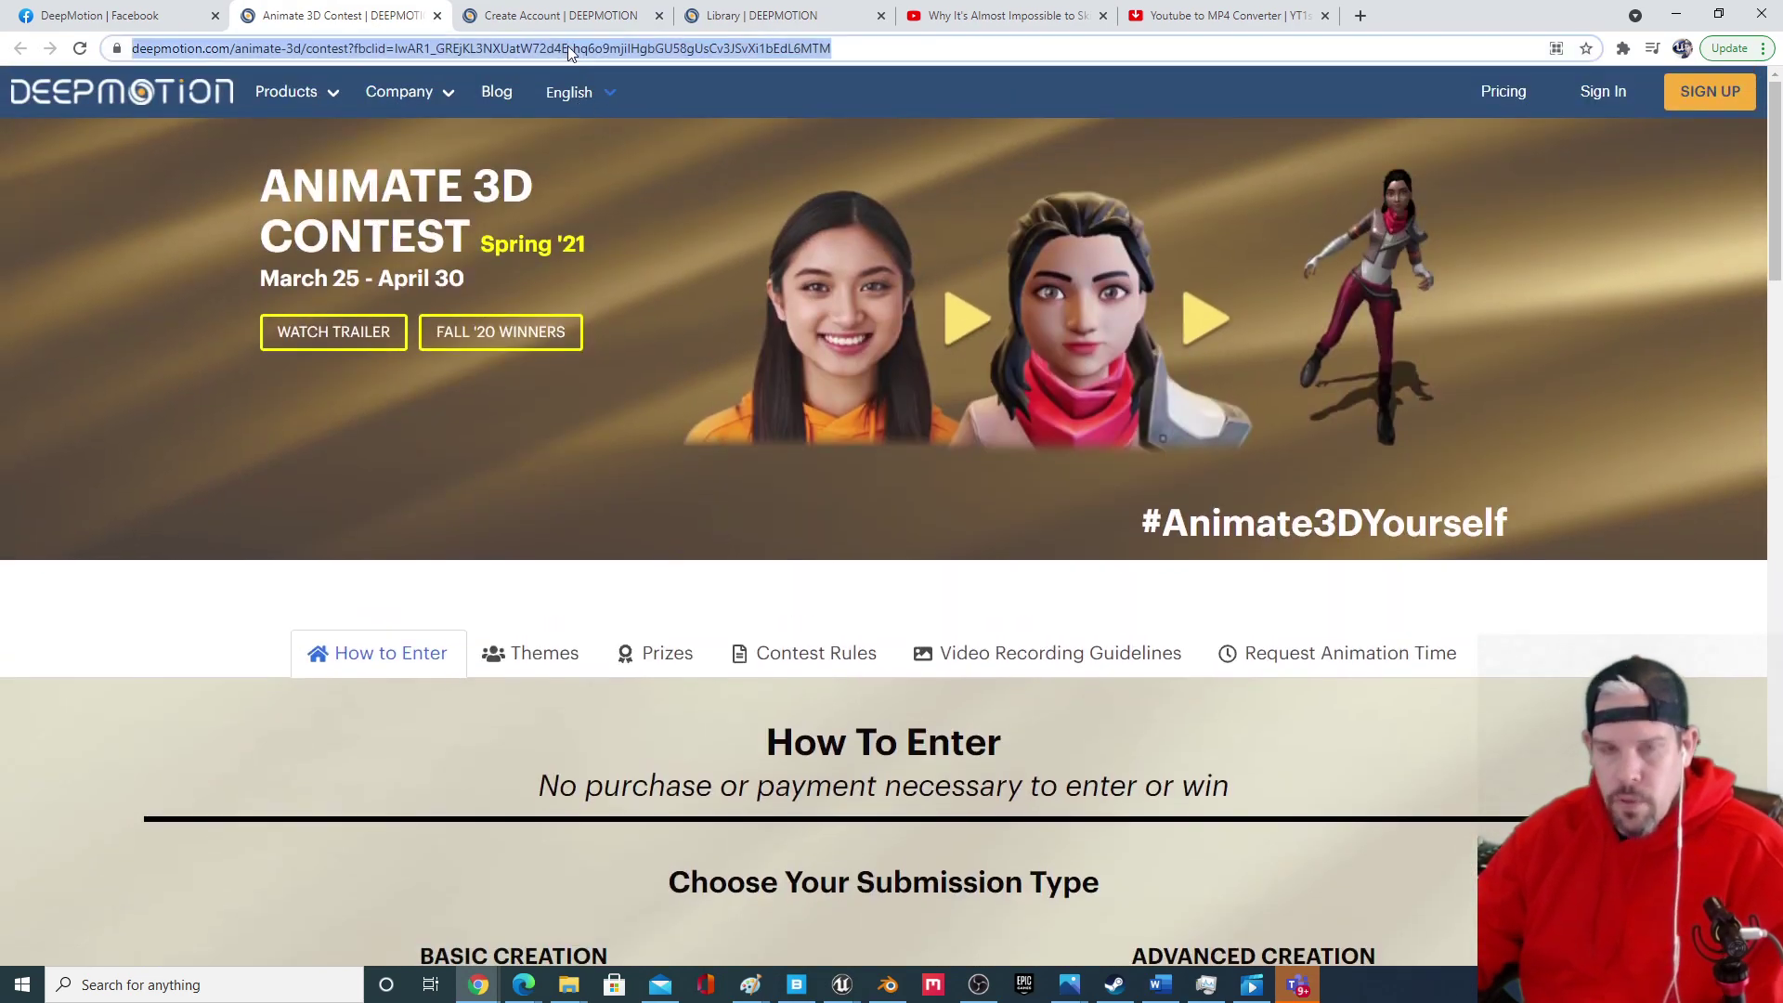
# Go to youtube.com, search 'deep motion', and scroll through DeepMotion's latest tutorial results.
pyautogui.write('youtube.co')
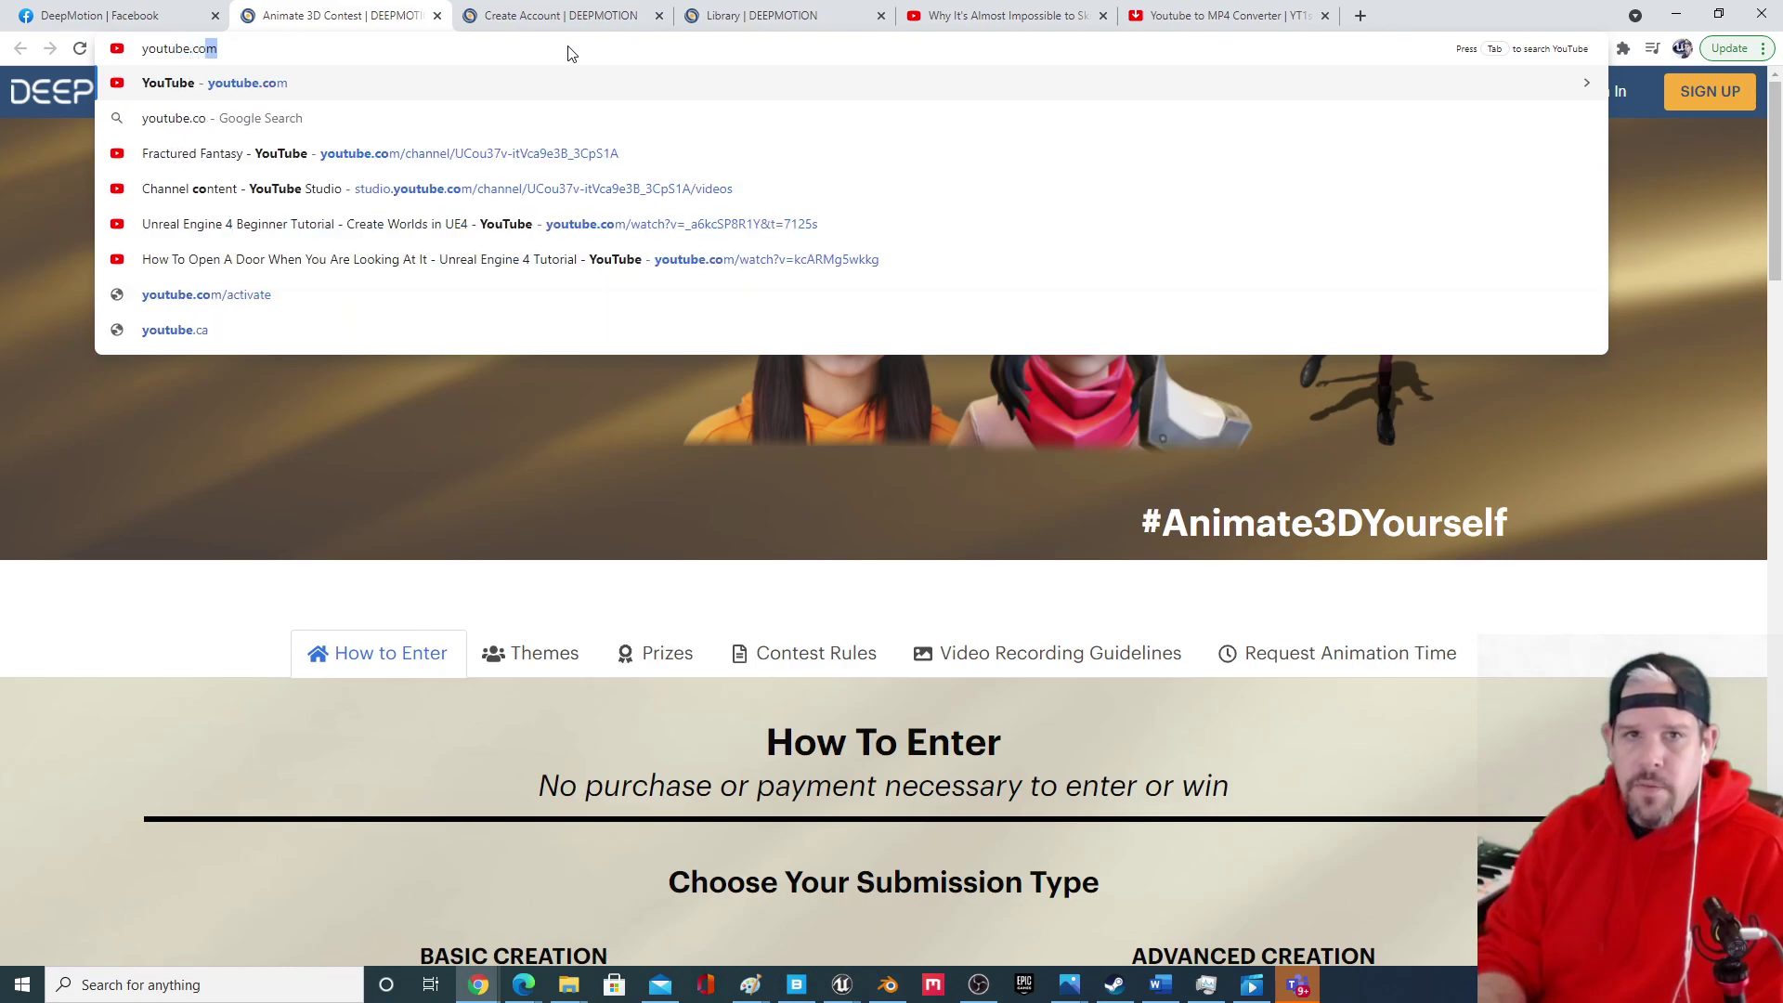
pyautogui.press('Return')
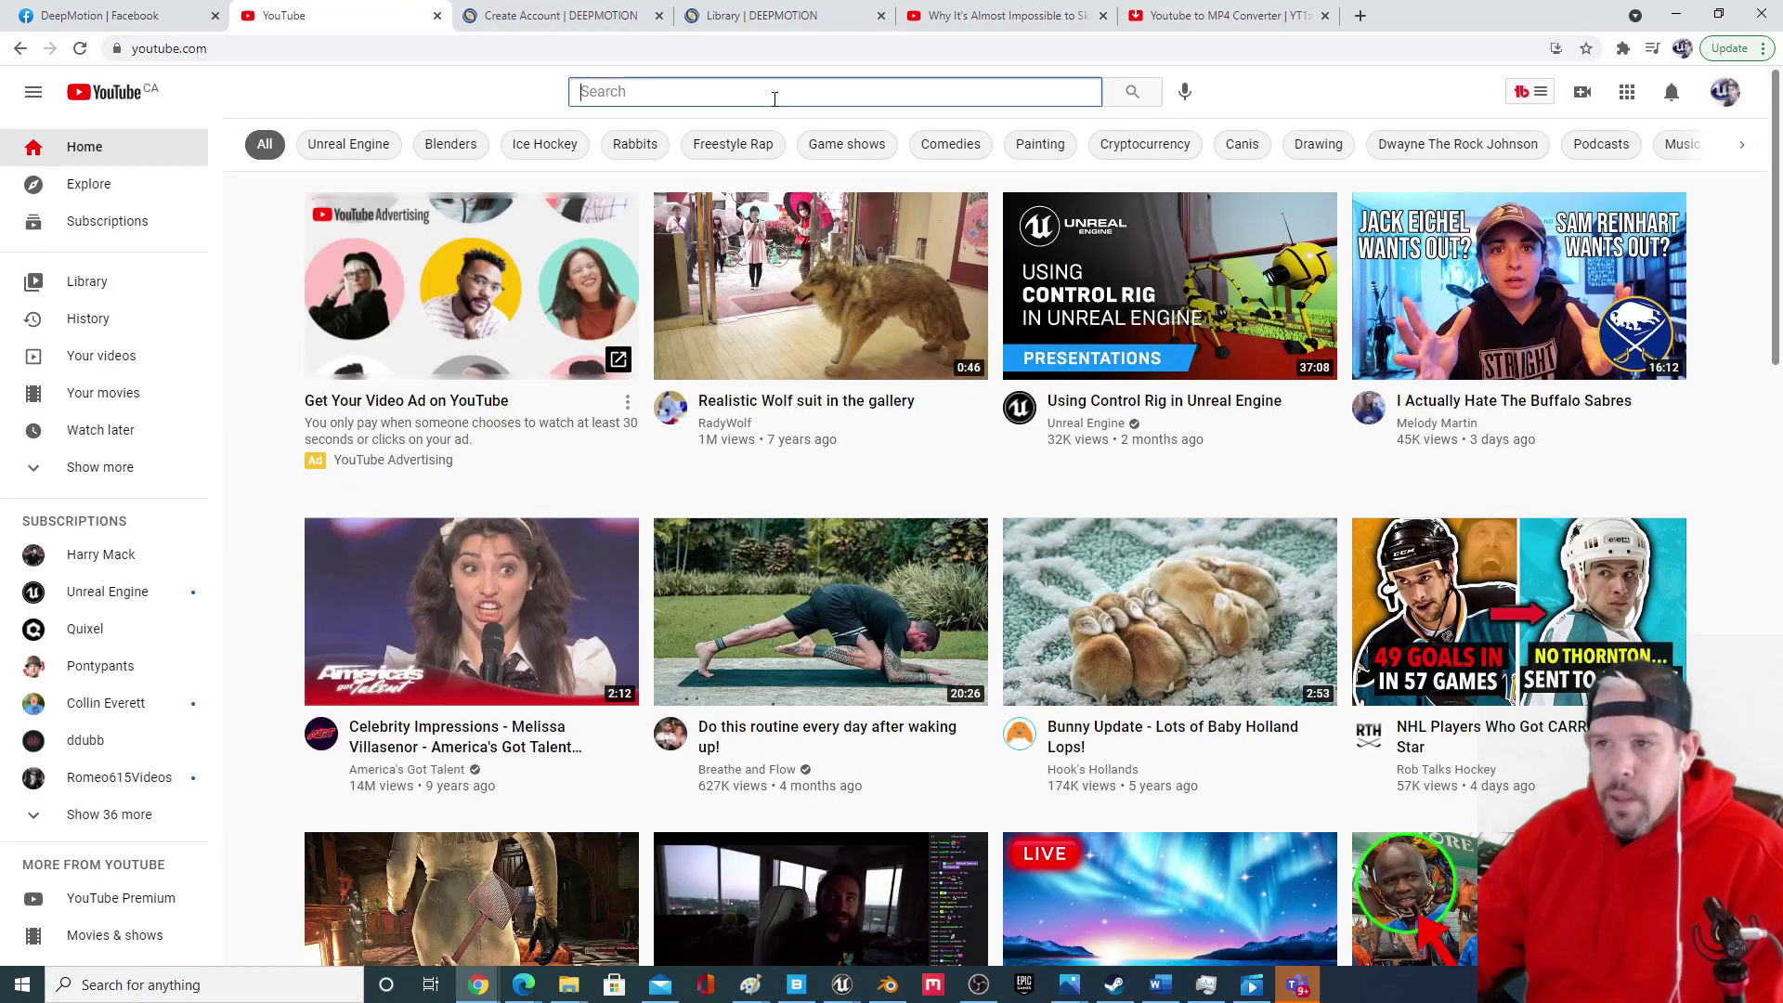
pyautogui.click(775, 99)
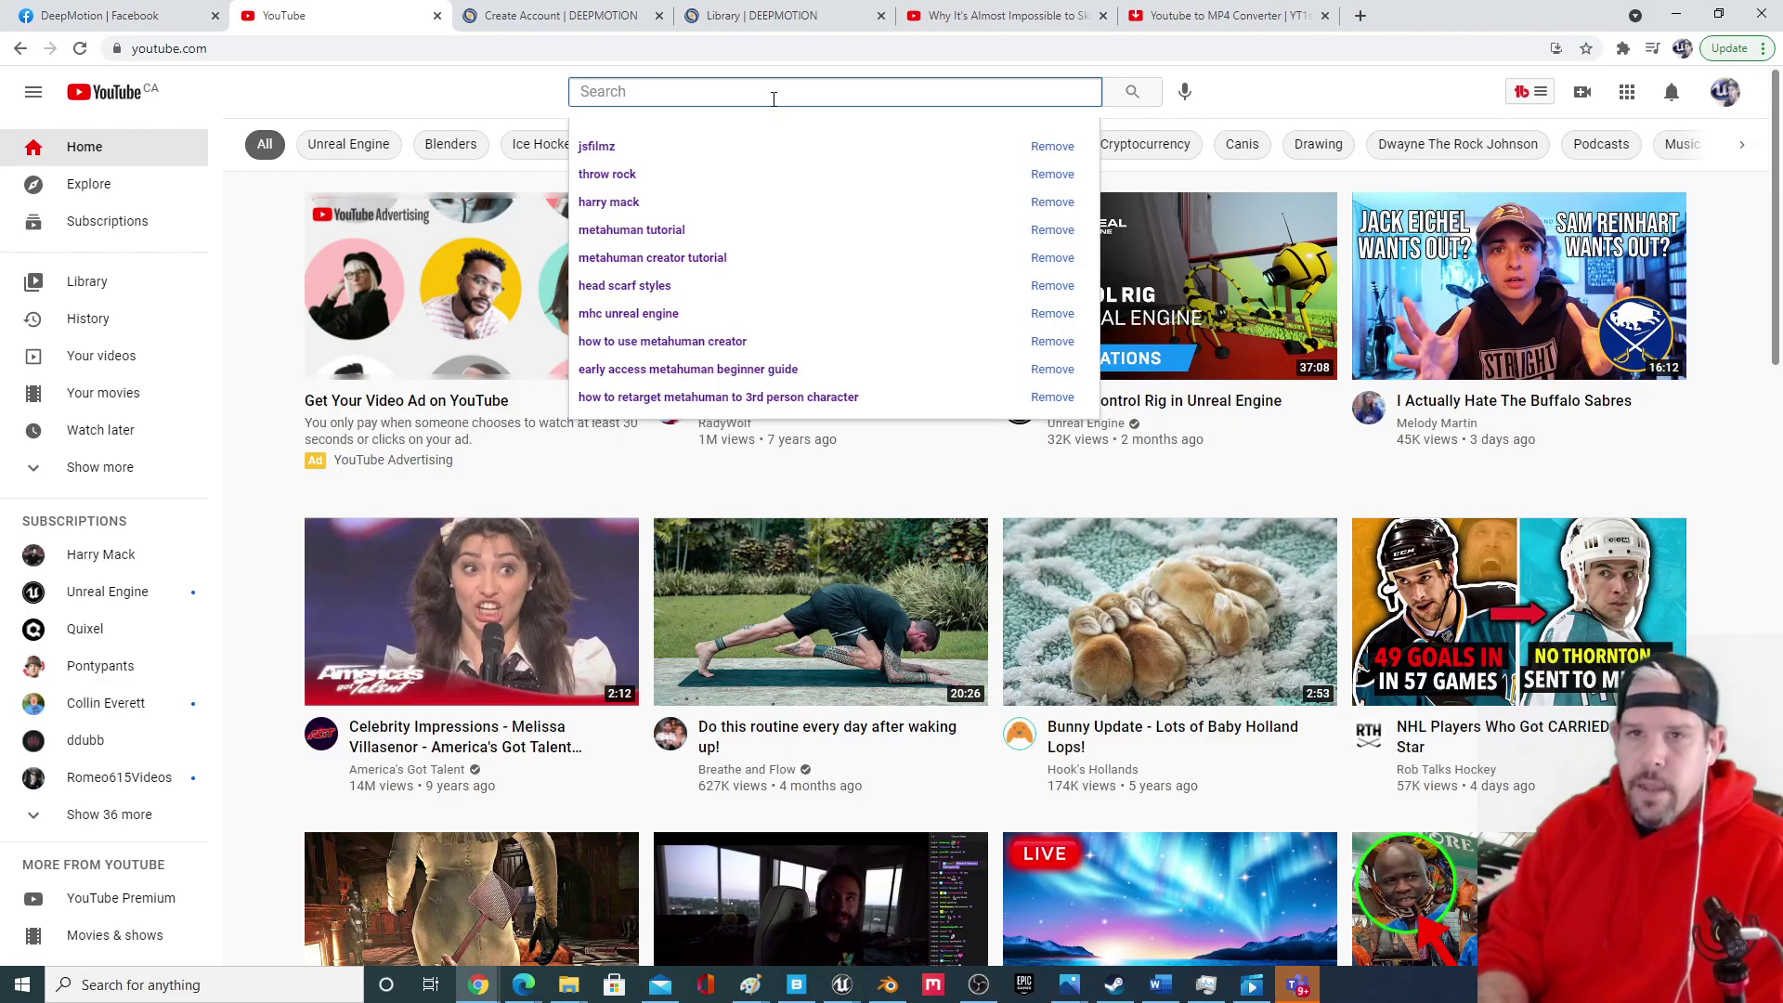
pyautogui.write('youtube')
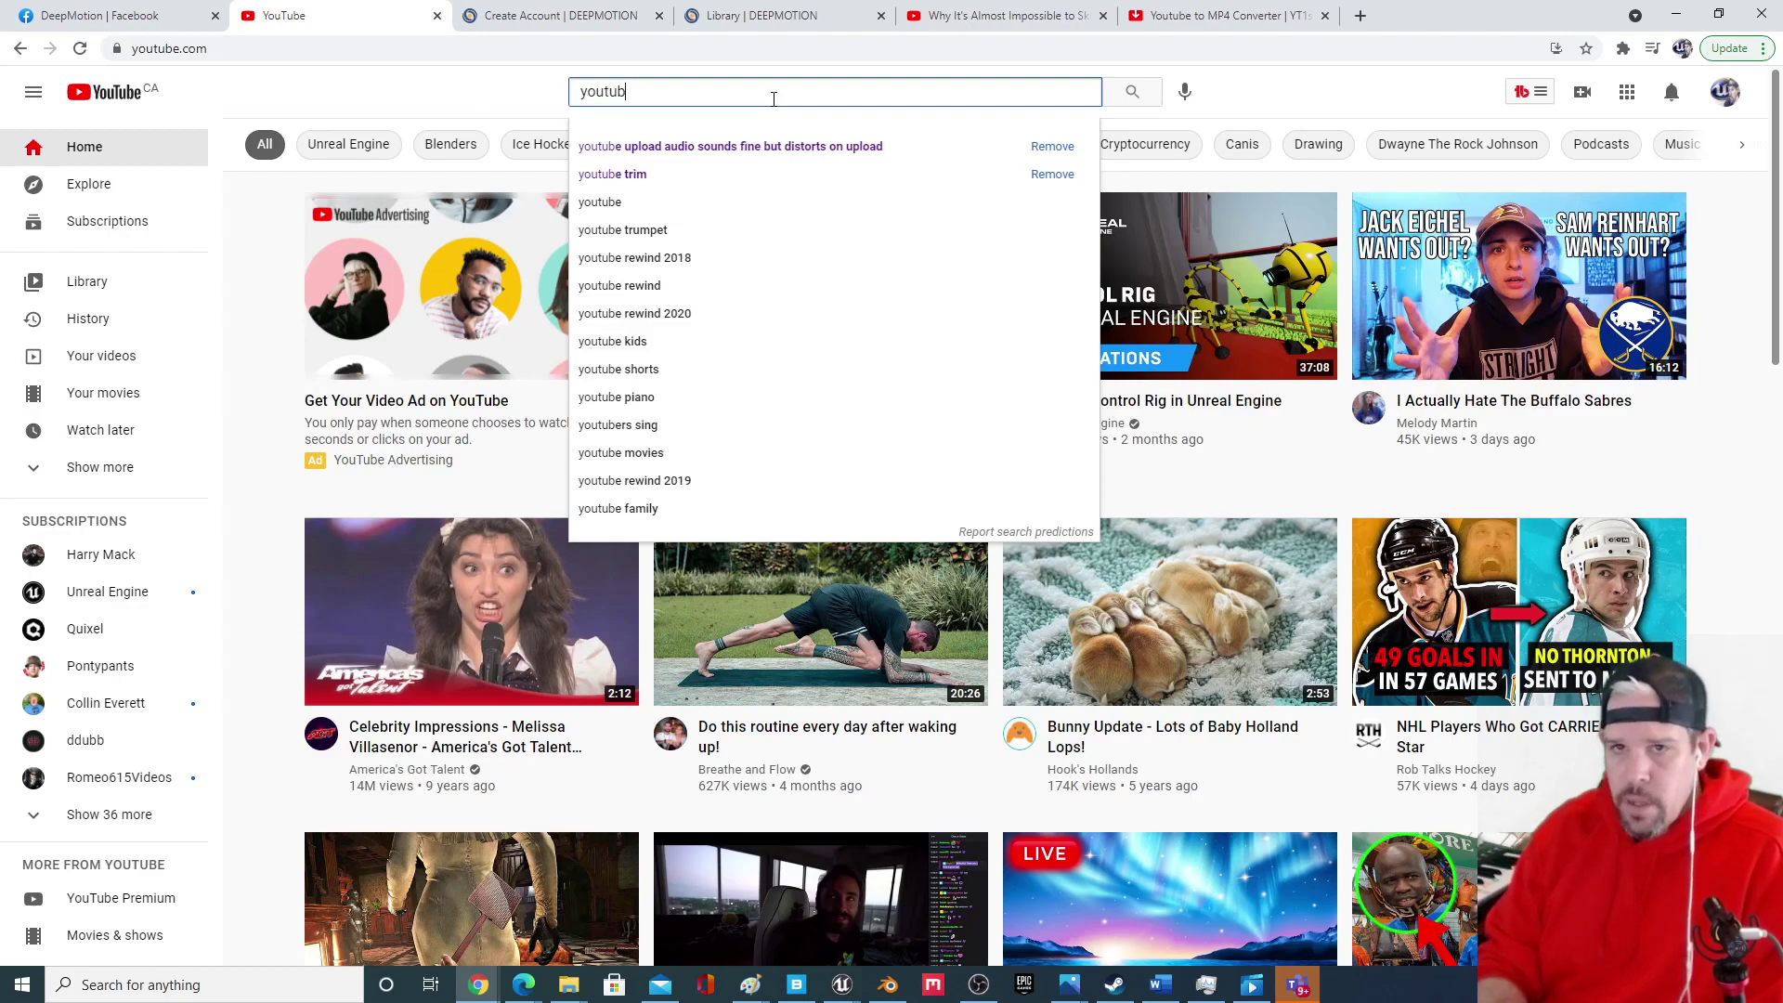
pyautogui.press('BackSpace')
pyautogui.press('BackSpace')
pyautogui.press('BackSpace')
pyautogui.press('BackSpace')
pyautogui.press('BackSpace')
pyautogui.press('BackSpace')
pyautogui.write('deep motion')
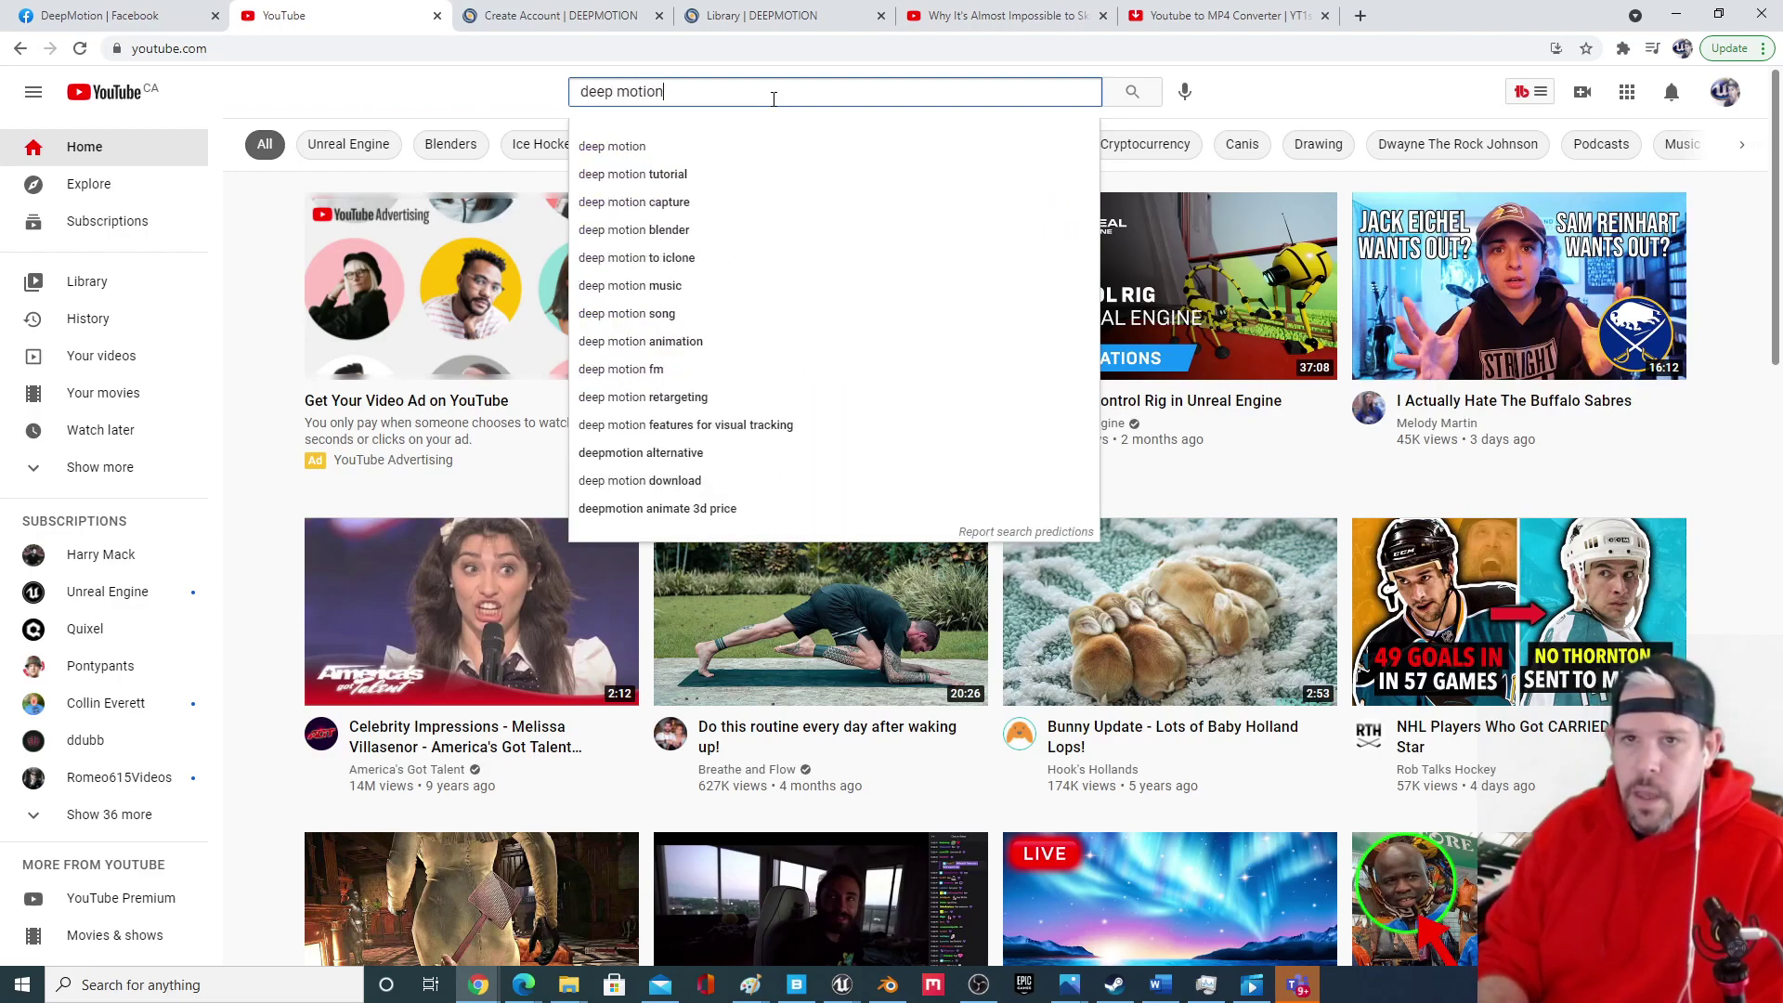
pyautogui.press('Return')
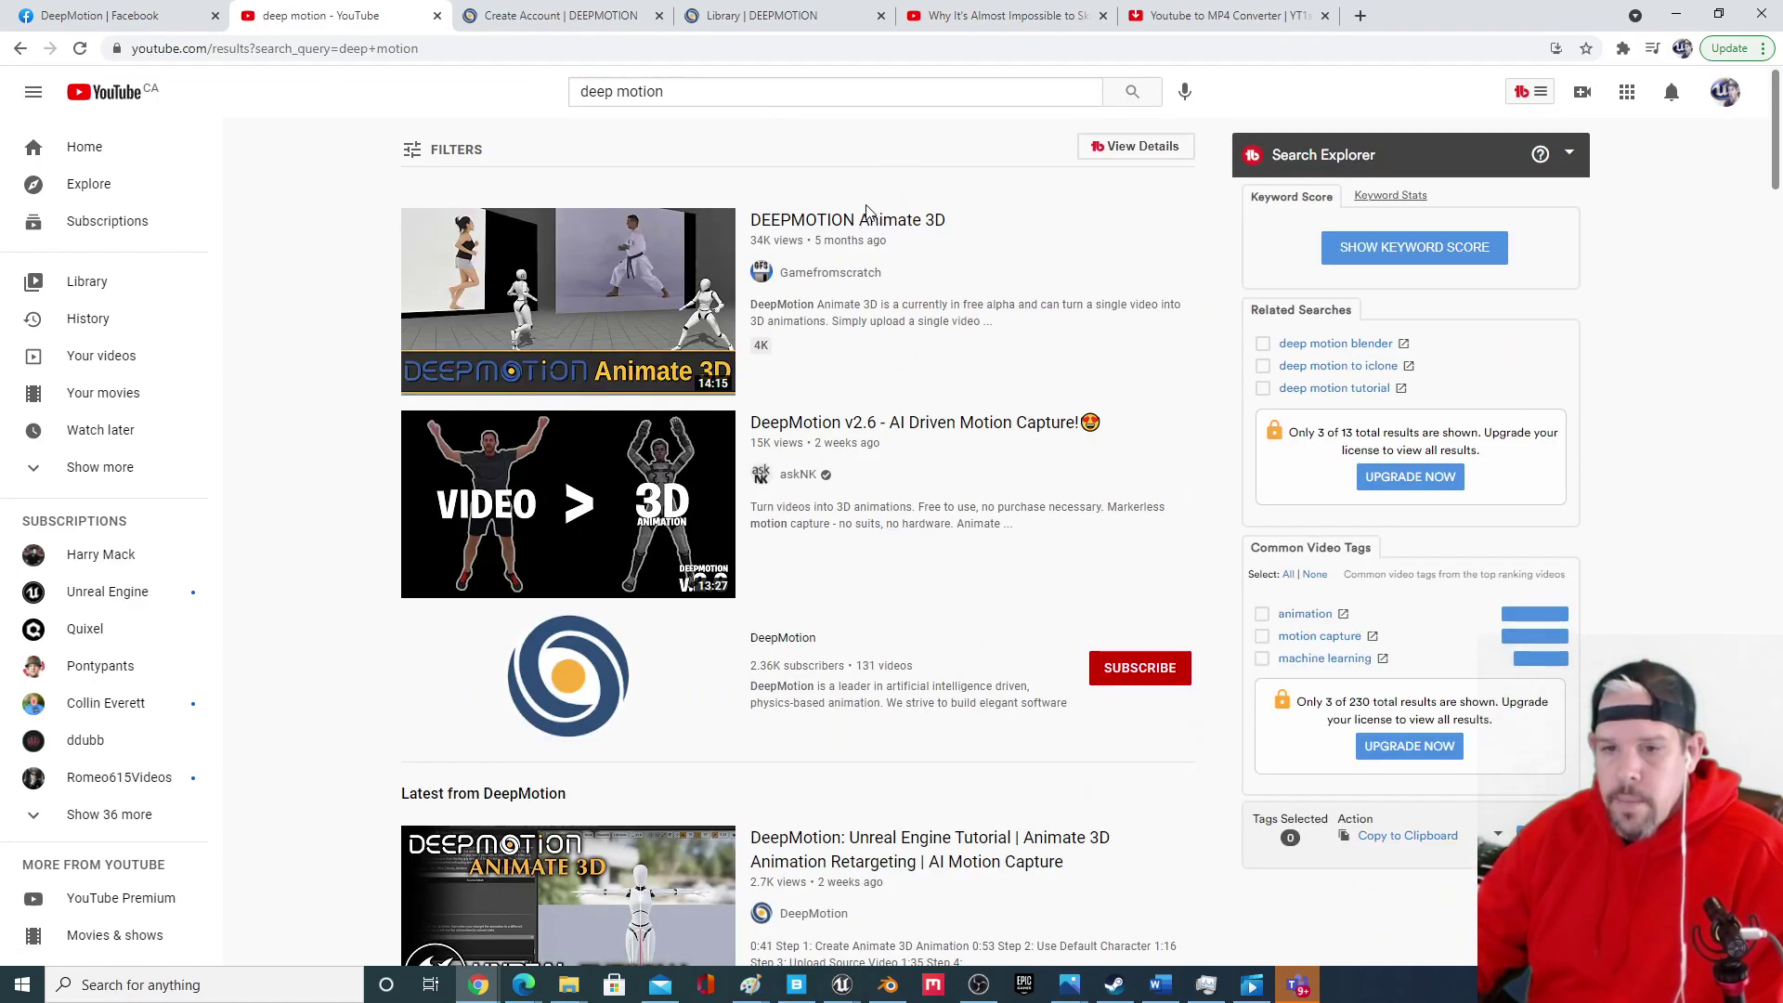
pyautogui.scroll(-4, 919, 562)
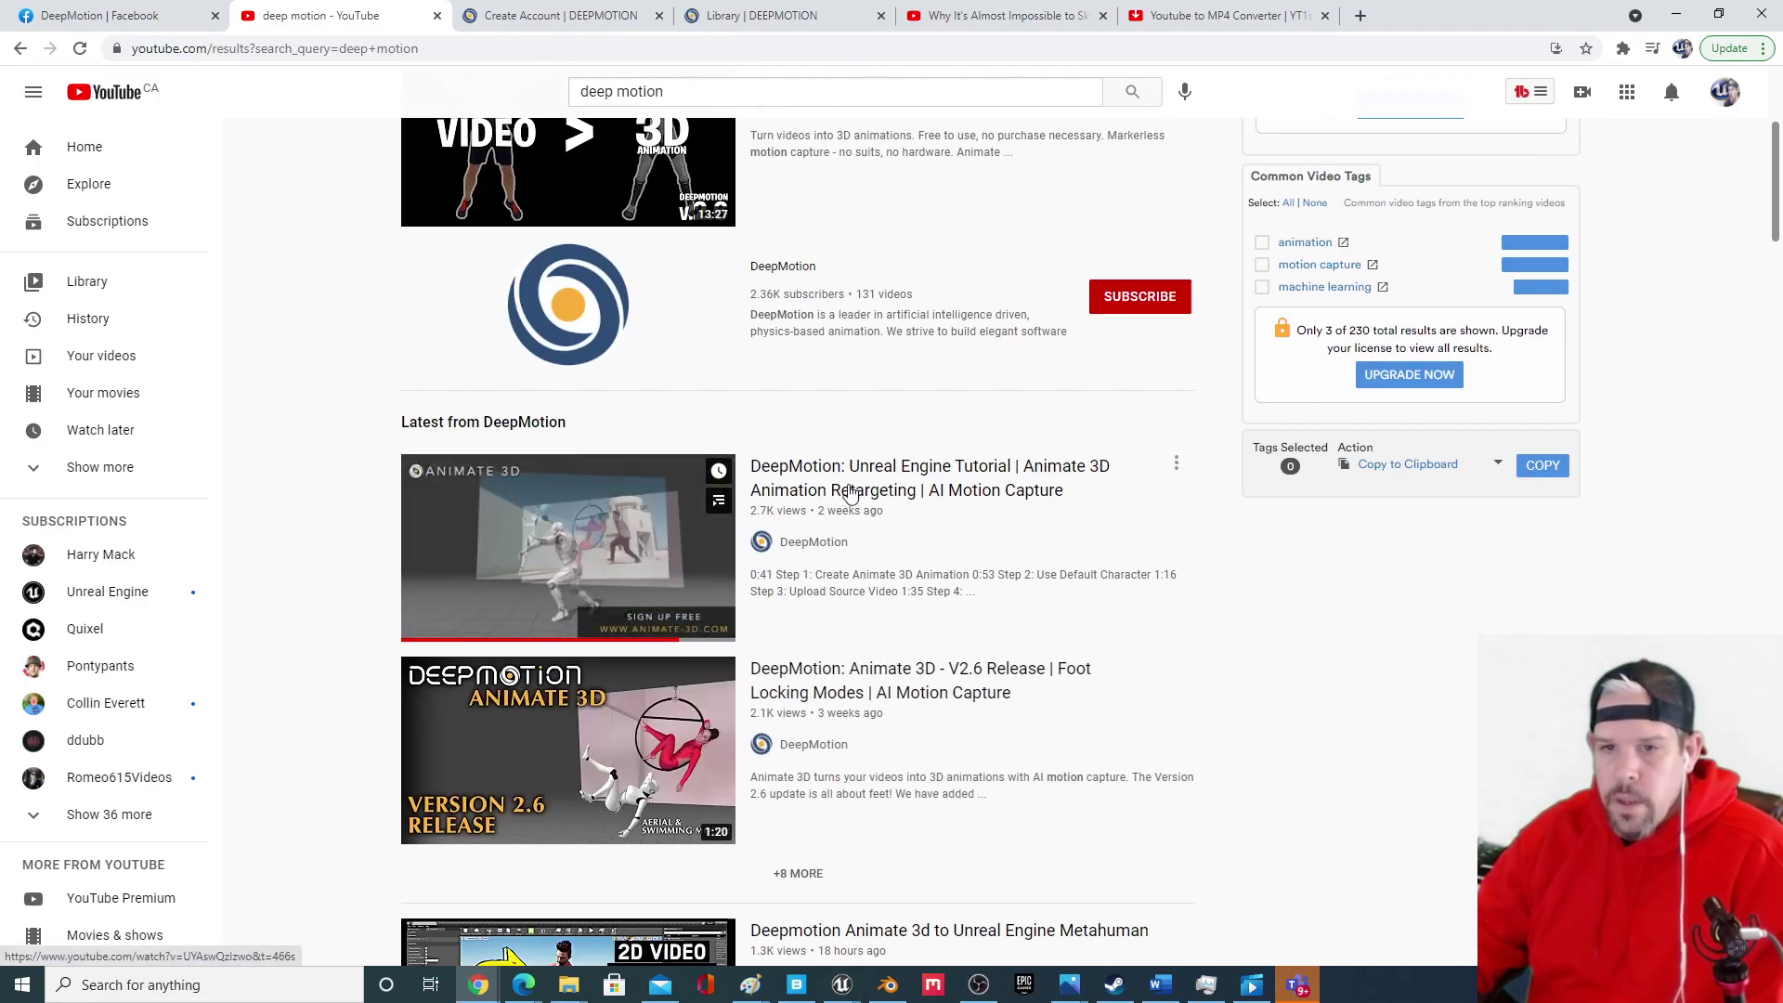
# Open DeepMotion's Unreal Engine retargeting tutorial video.
pyautogui.click(849, 492)
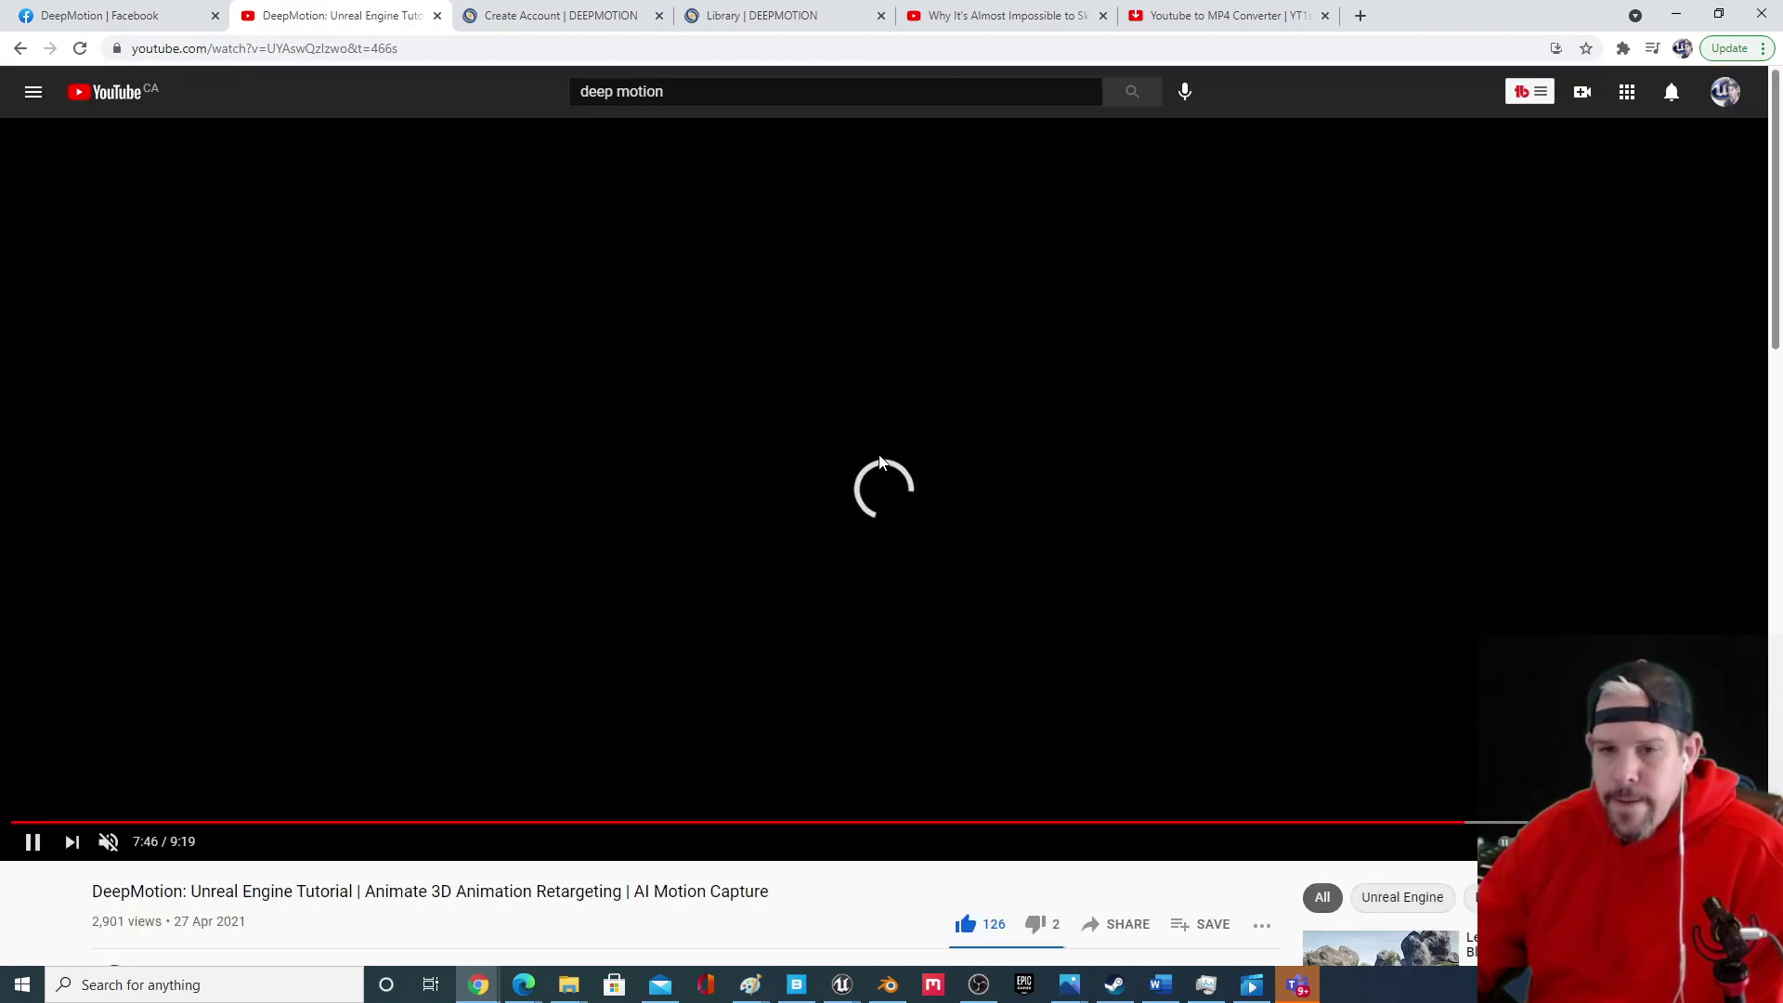
pyautogui.scroll(-4, 856, 541)
pyautogui.scroll(2, 540, 613)
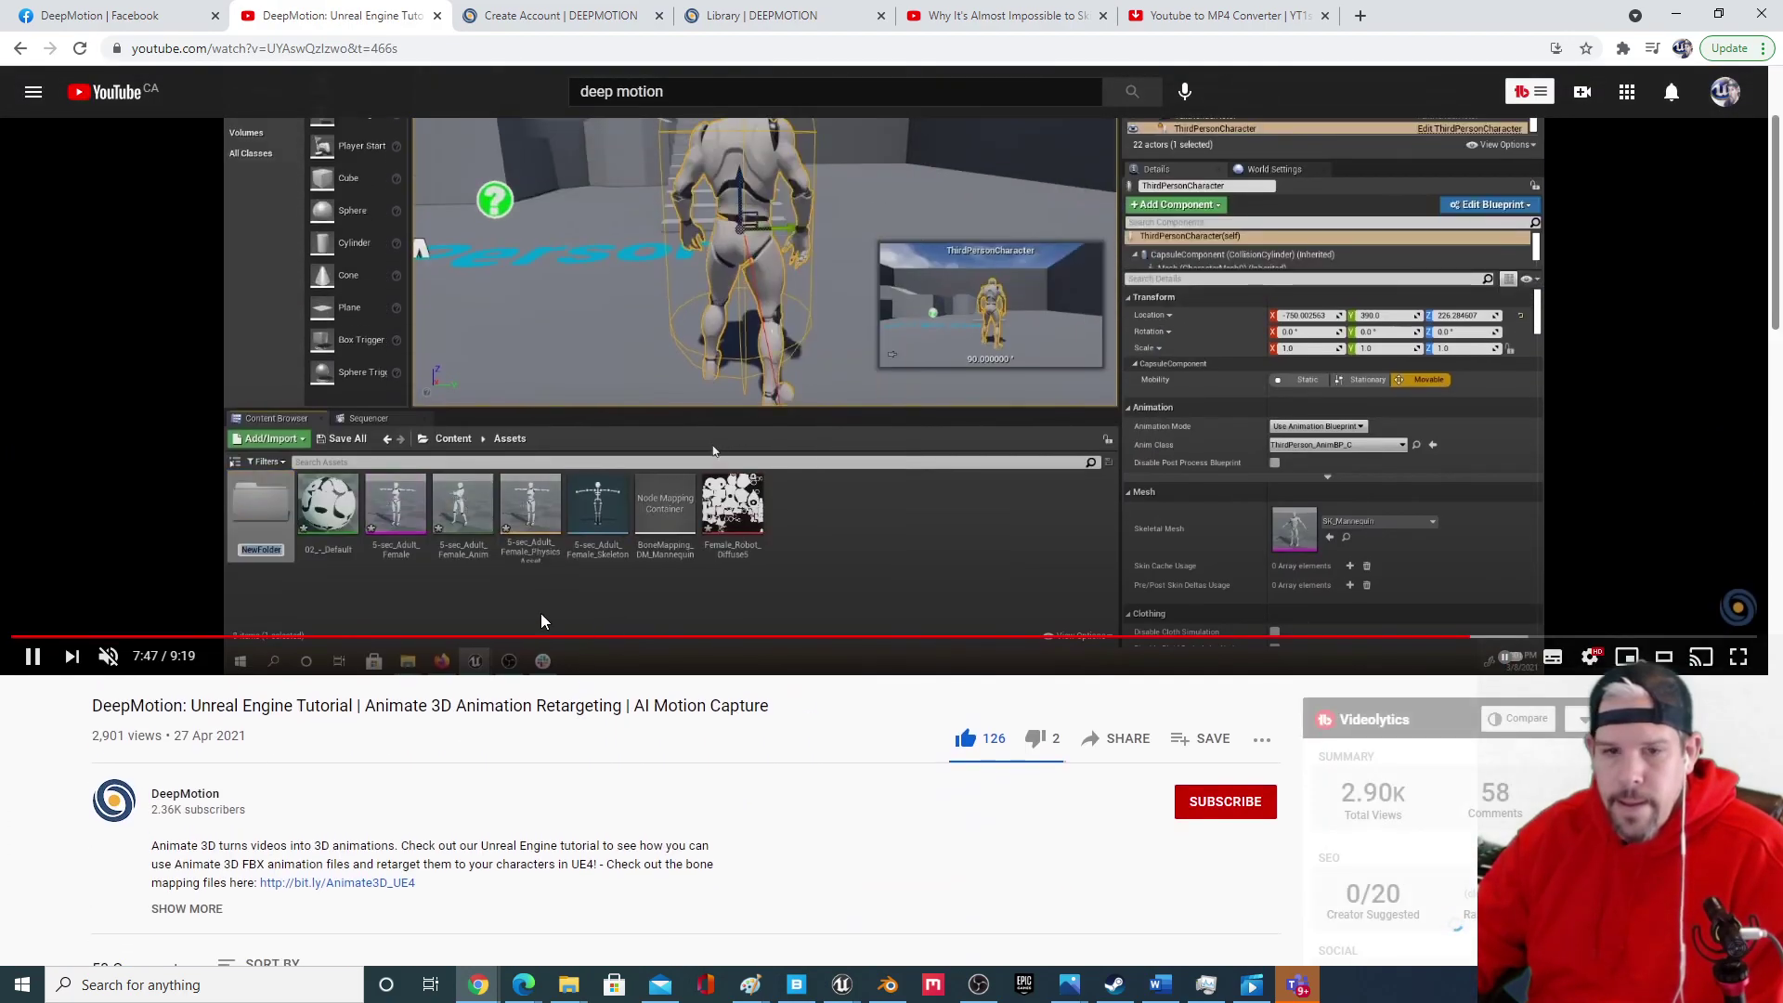
pyautogui.scroll(2, 109, 601)
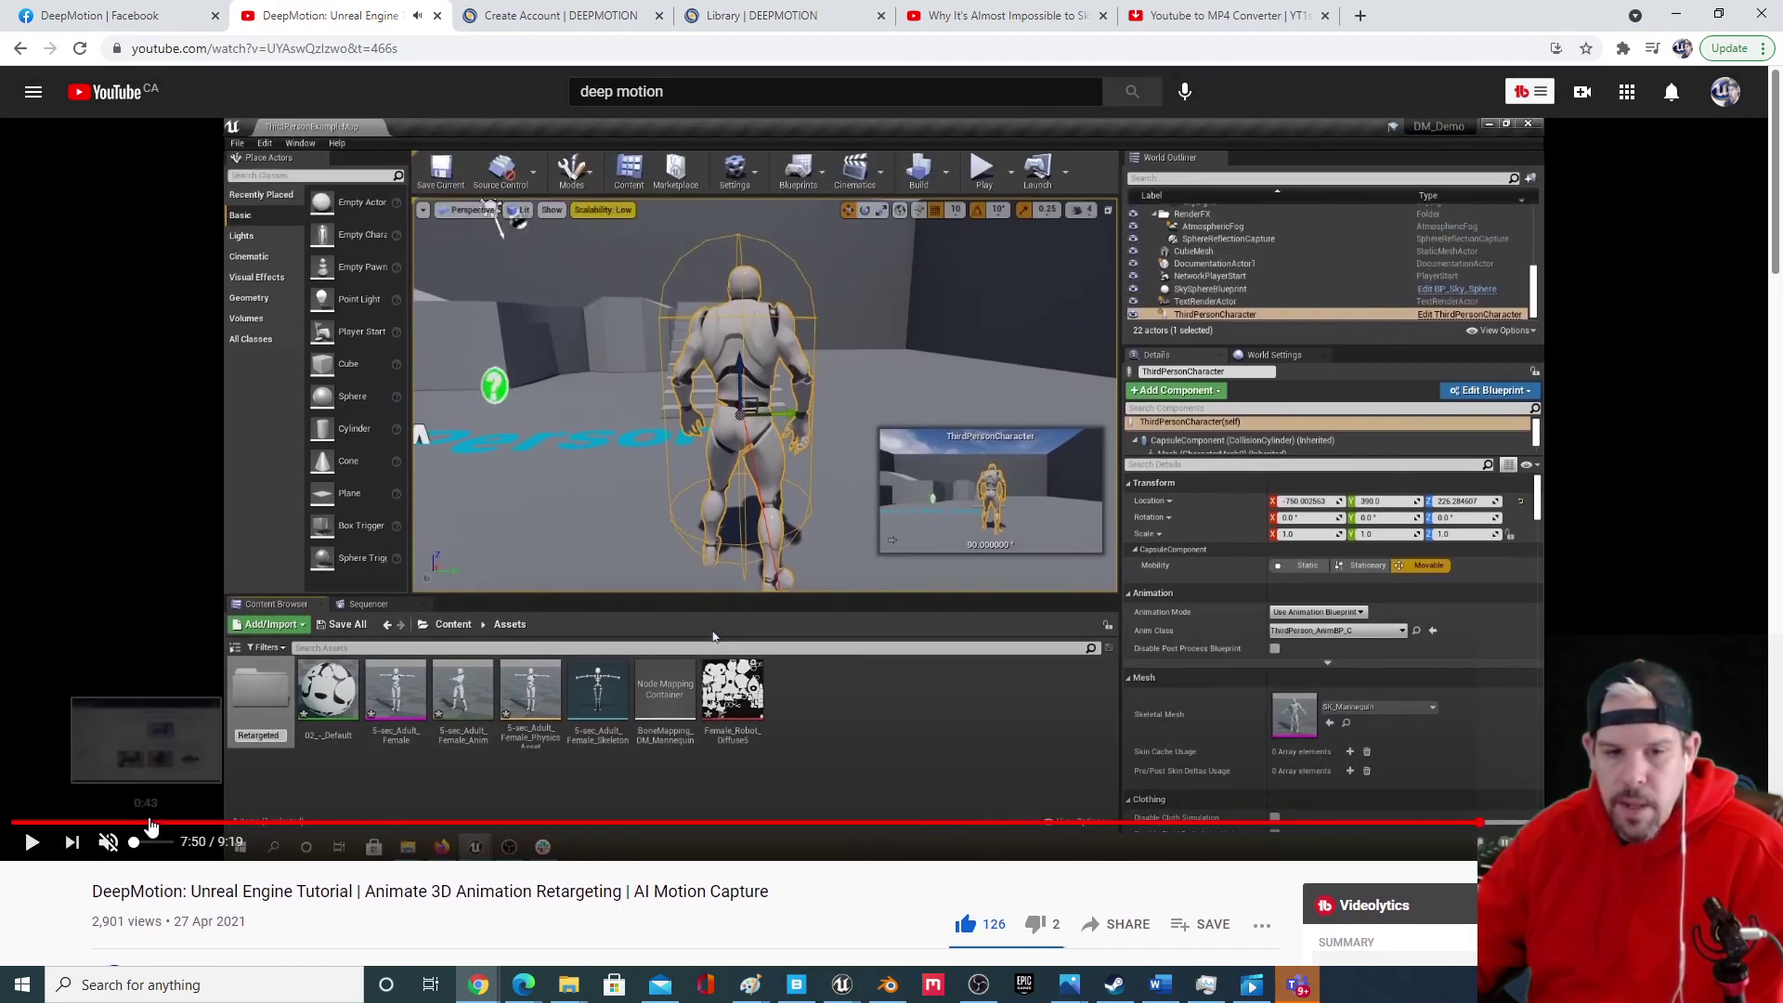
# Skim the tutorial through FBX import to the Retarget Manager bone mapping, then bring Unreal Editor forward.
pyautogui.click(149, 823)
pyautogui.moveTo(233, 825); pyautogui.dragTo(452, 824)
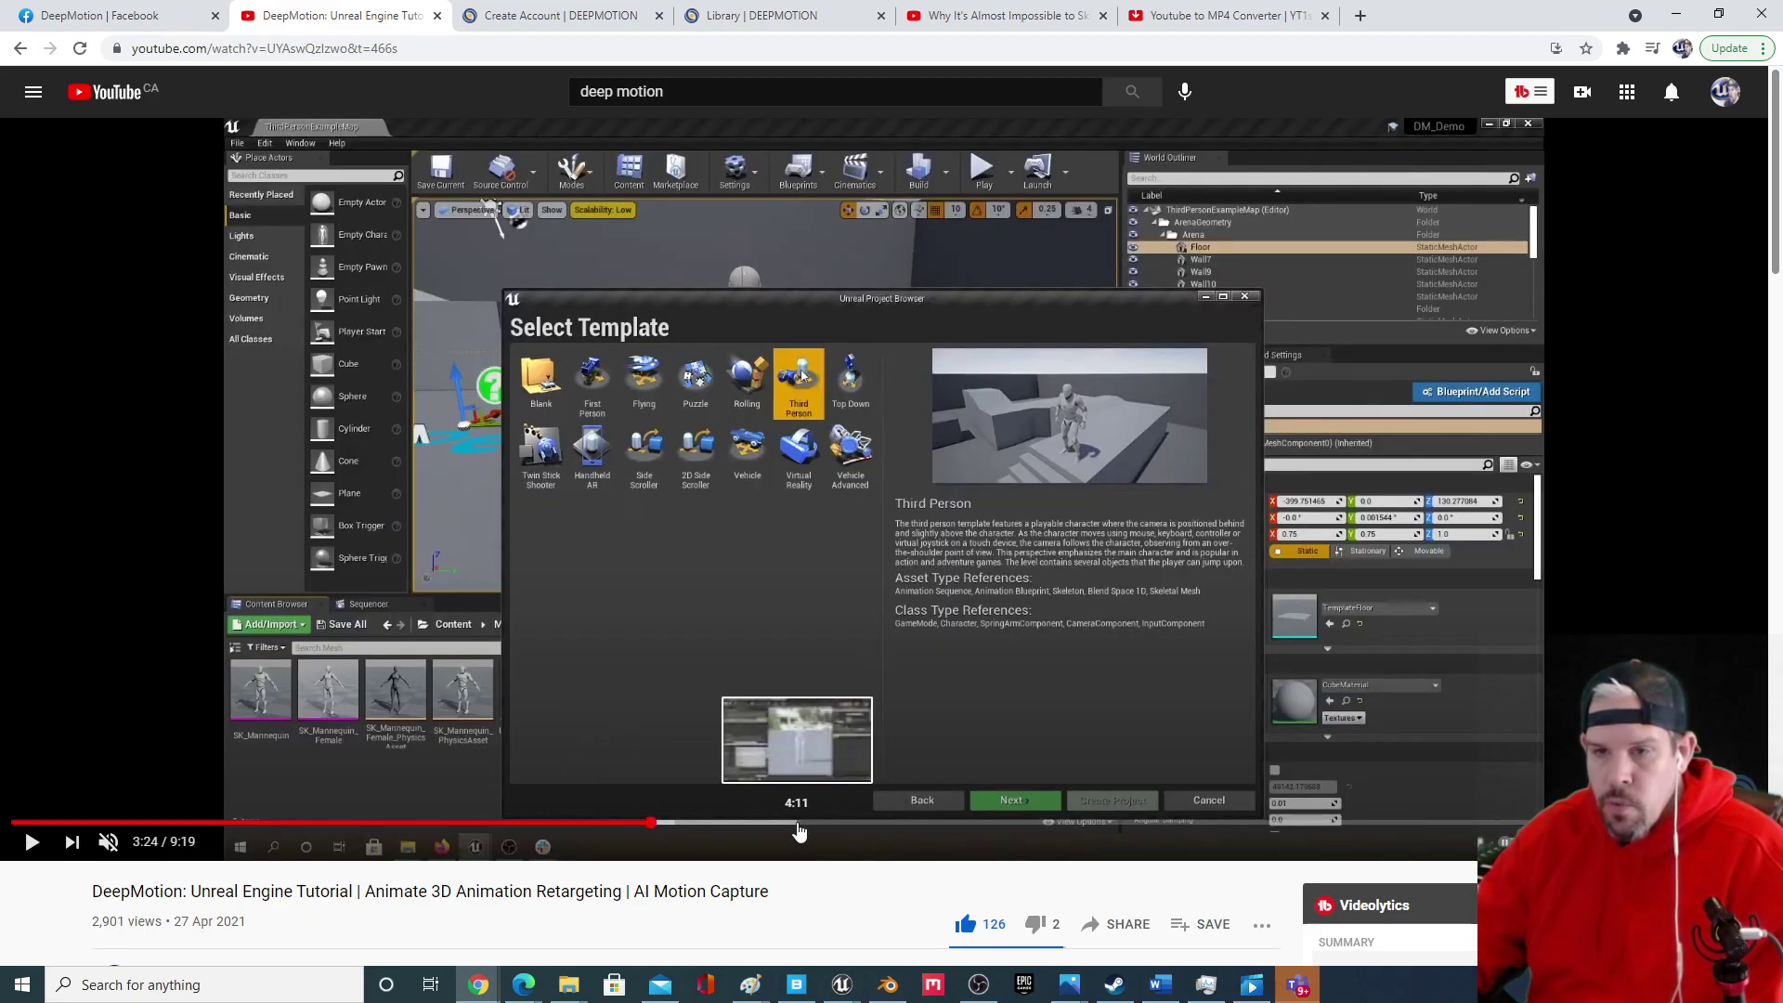
pyautogui.click(829, 824)
pyautogui.click(925, 825)
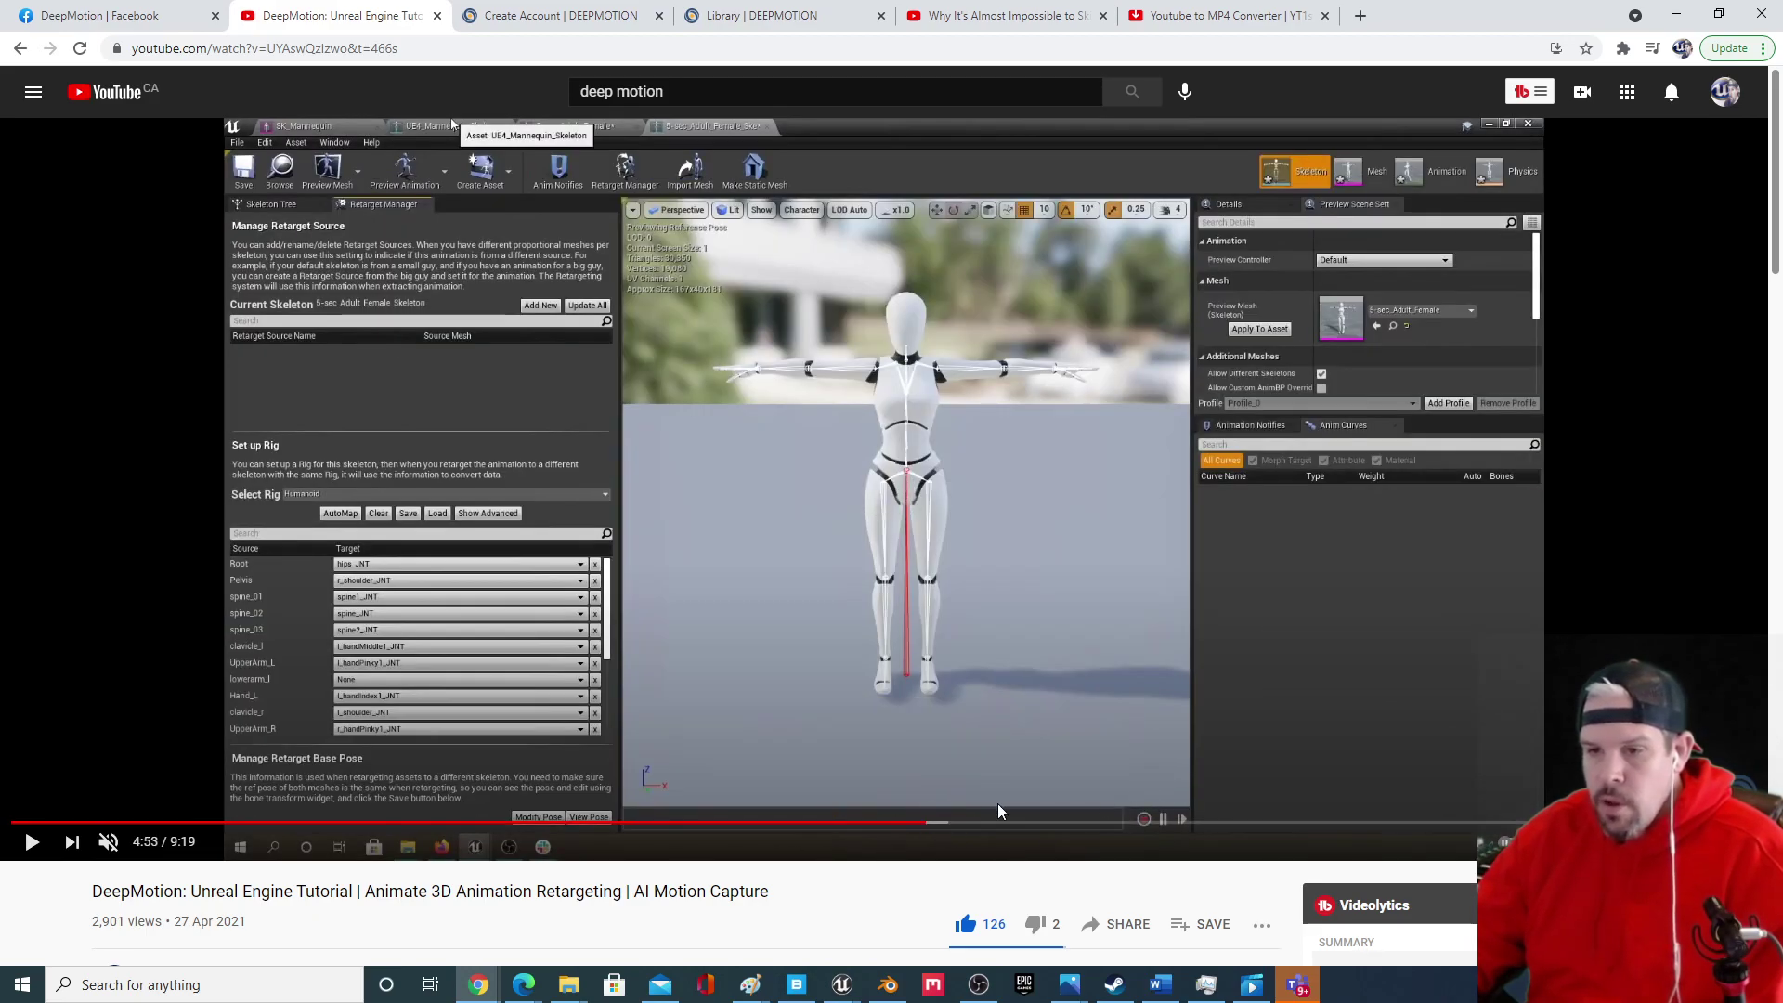
pyautogui.click(981, 825)
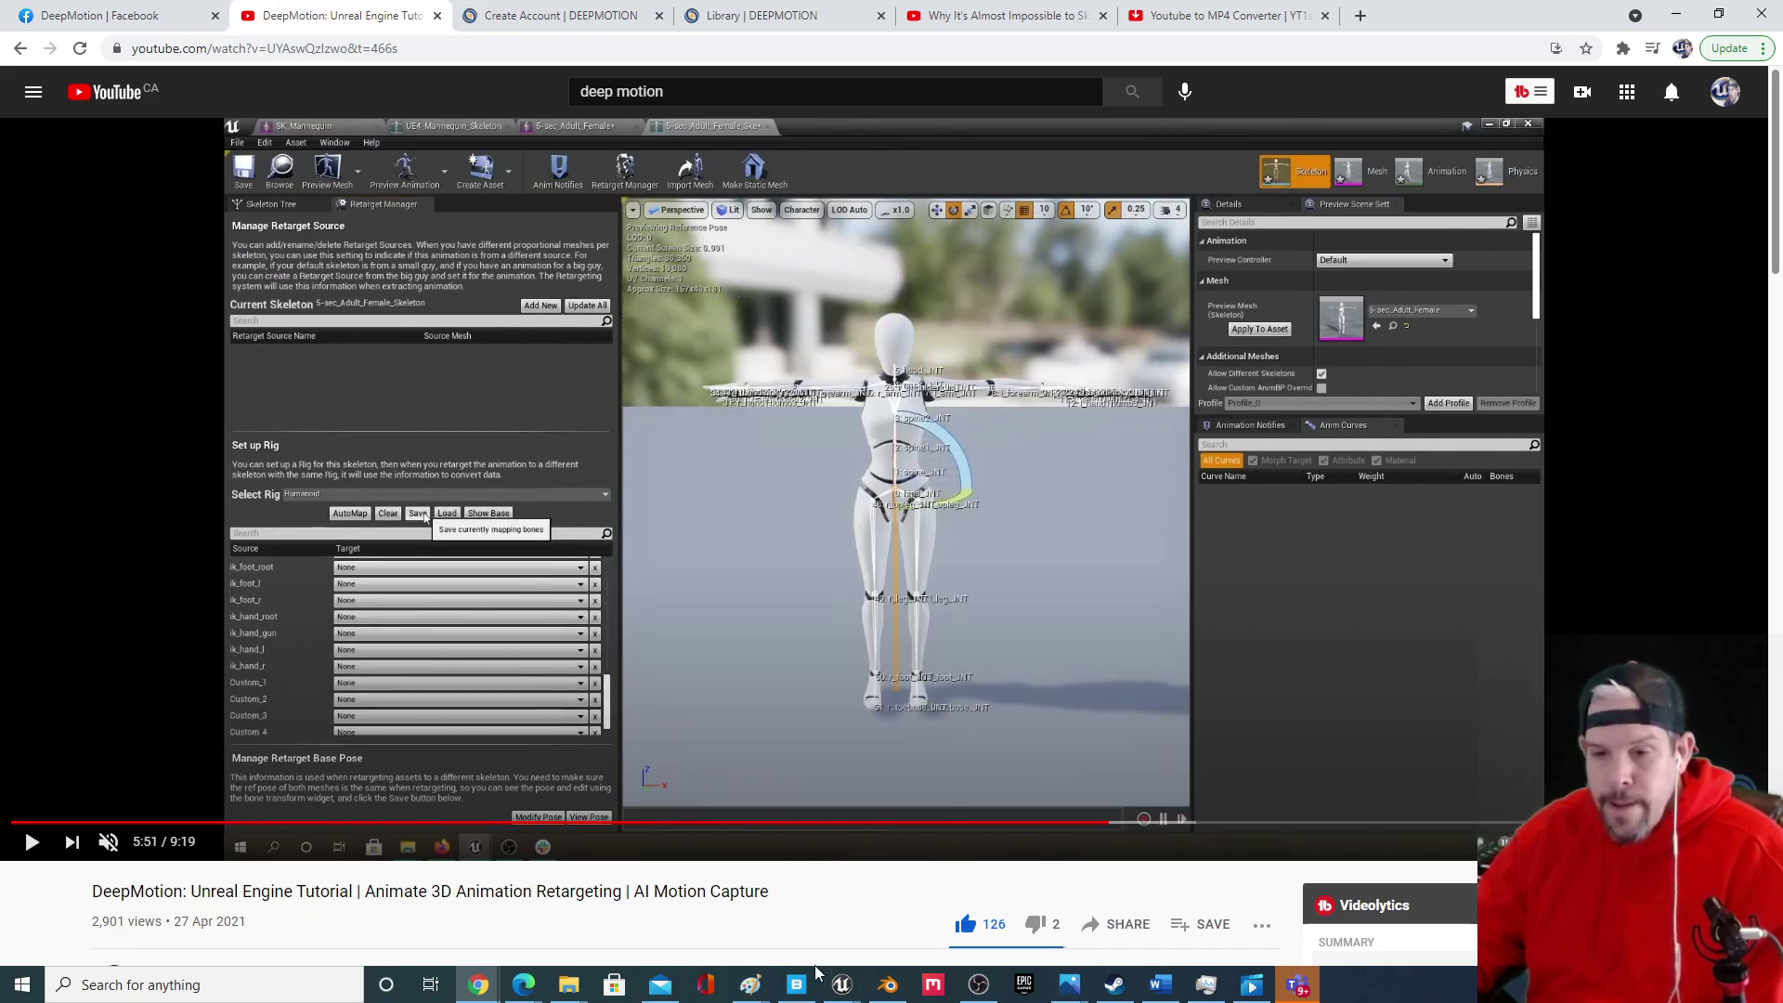
pyautogui.moveTo(841, 984)
pyautogui.click(912, 914)
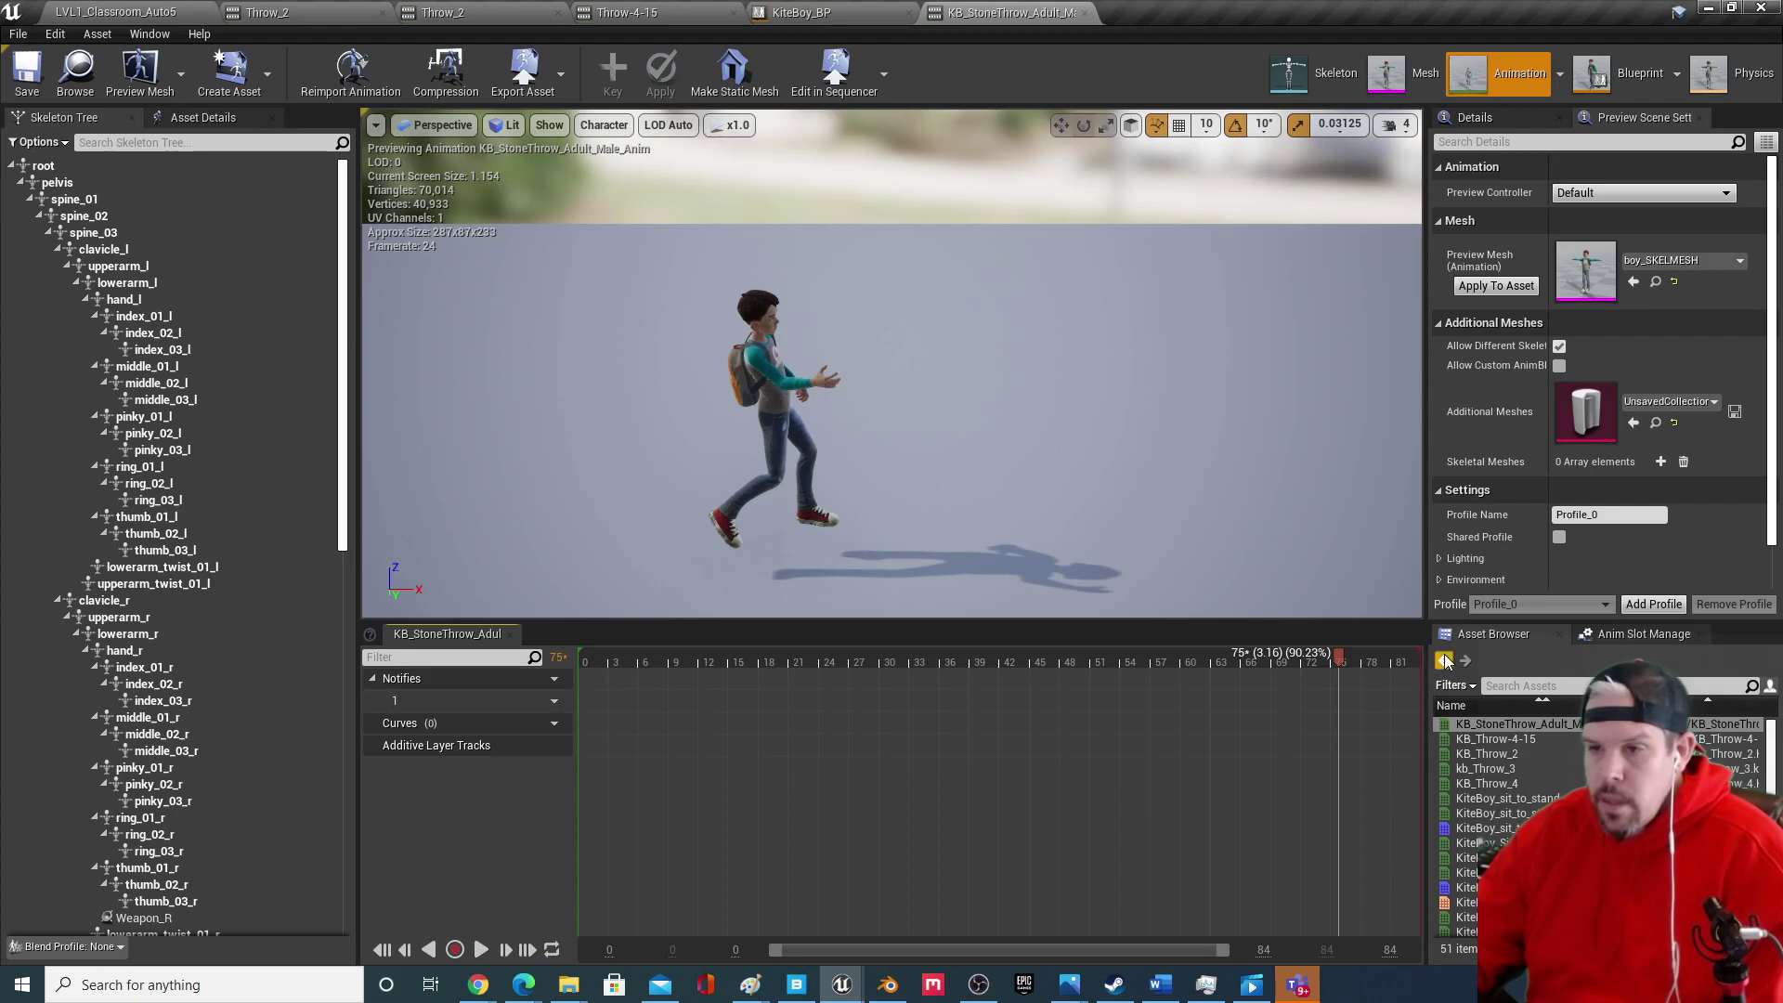
# Play and stop the boy character's KB_StoneThrow_Adult_Male_Anim preview.
pyautogui.press('space')
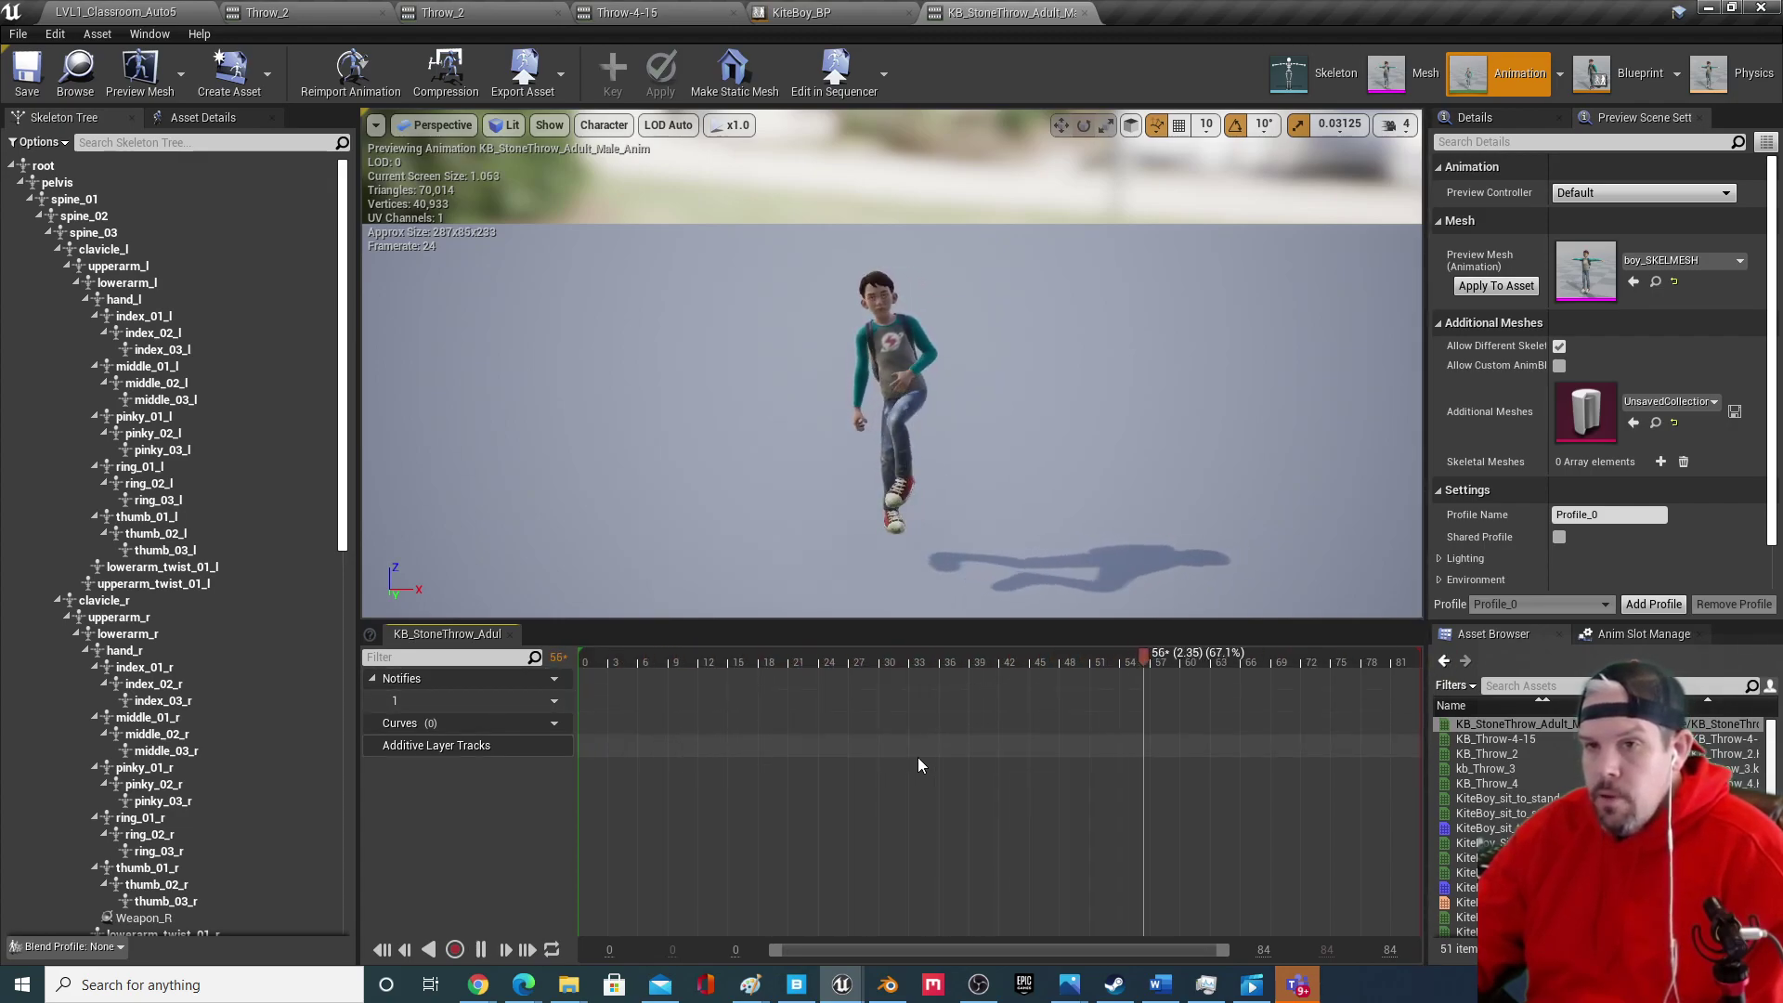
pyautogui.press('space')
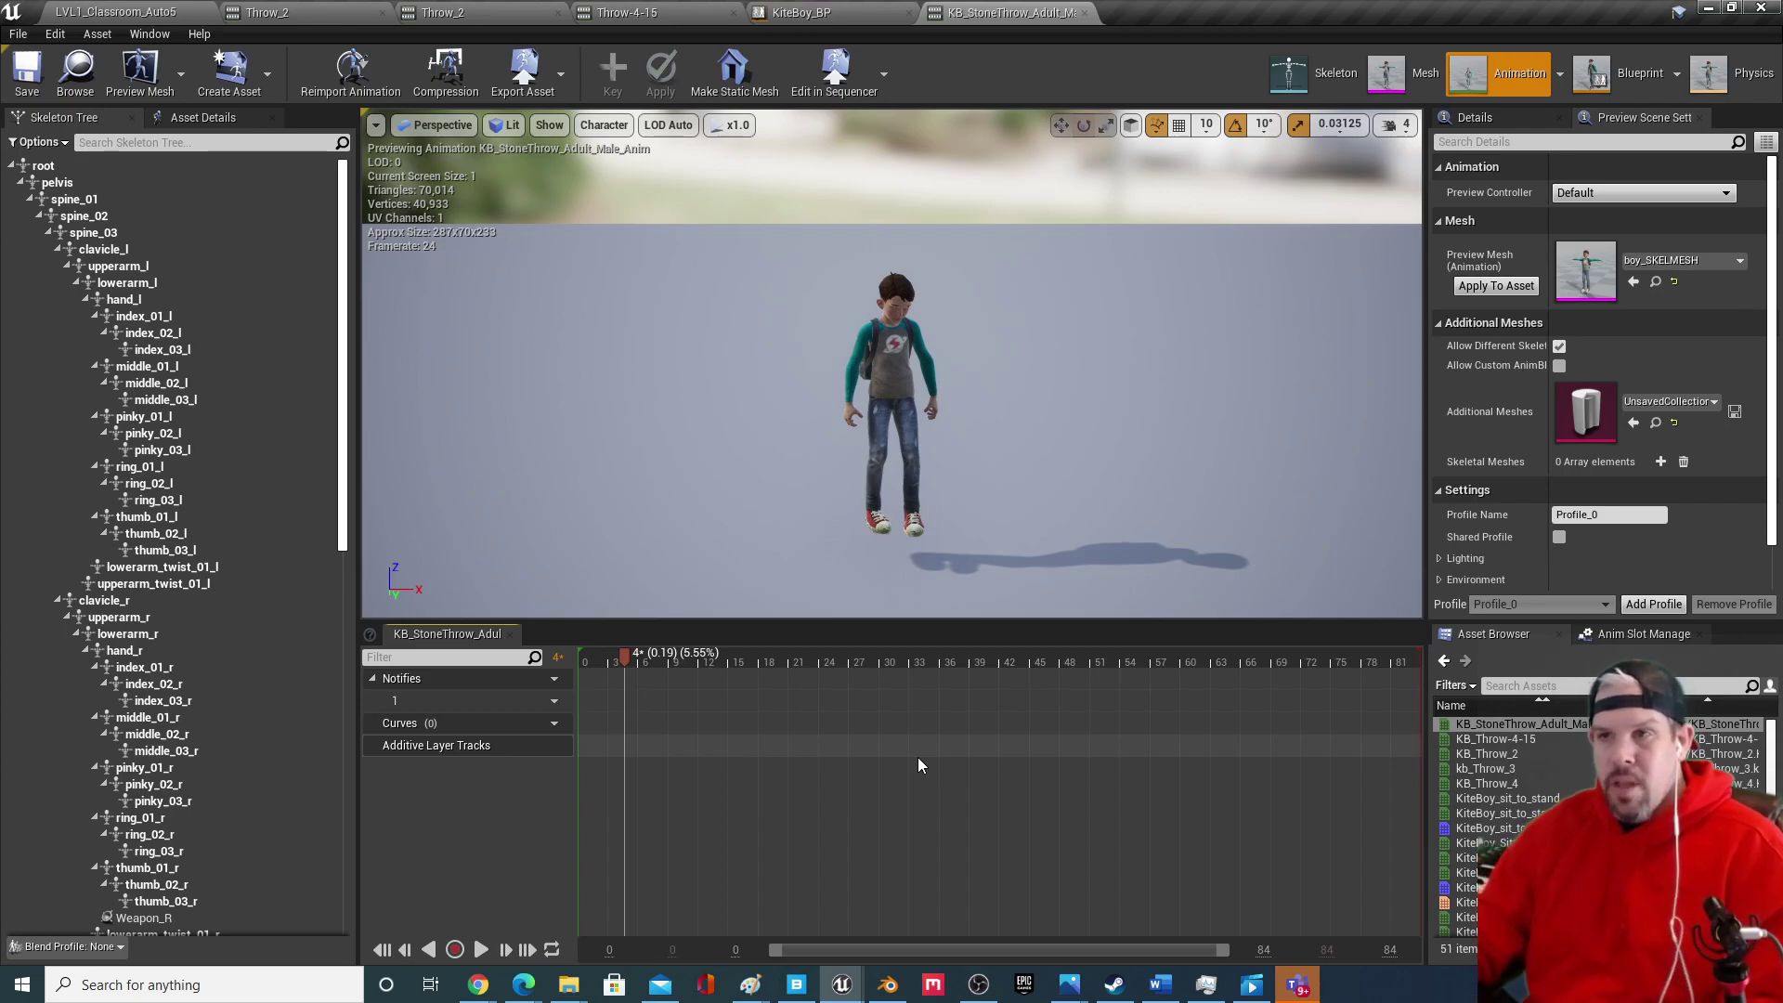
# Minimize Unreal Editor, open the original StoneThrow clip in Movies & TV, and scrub through the throw.
pyautogui.click(1707, 9)
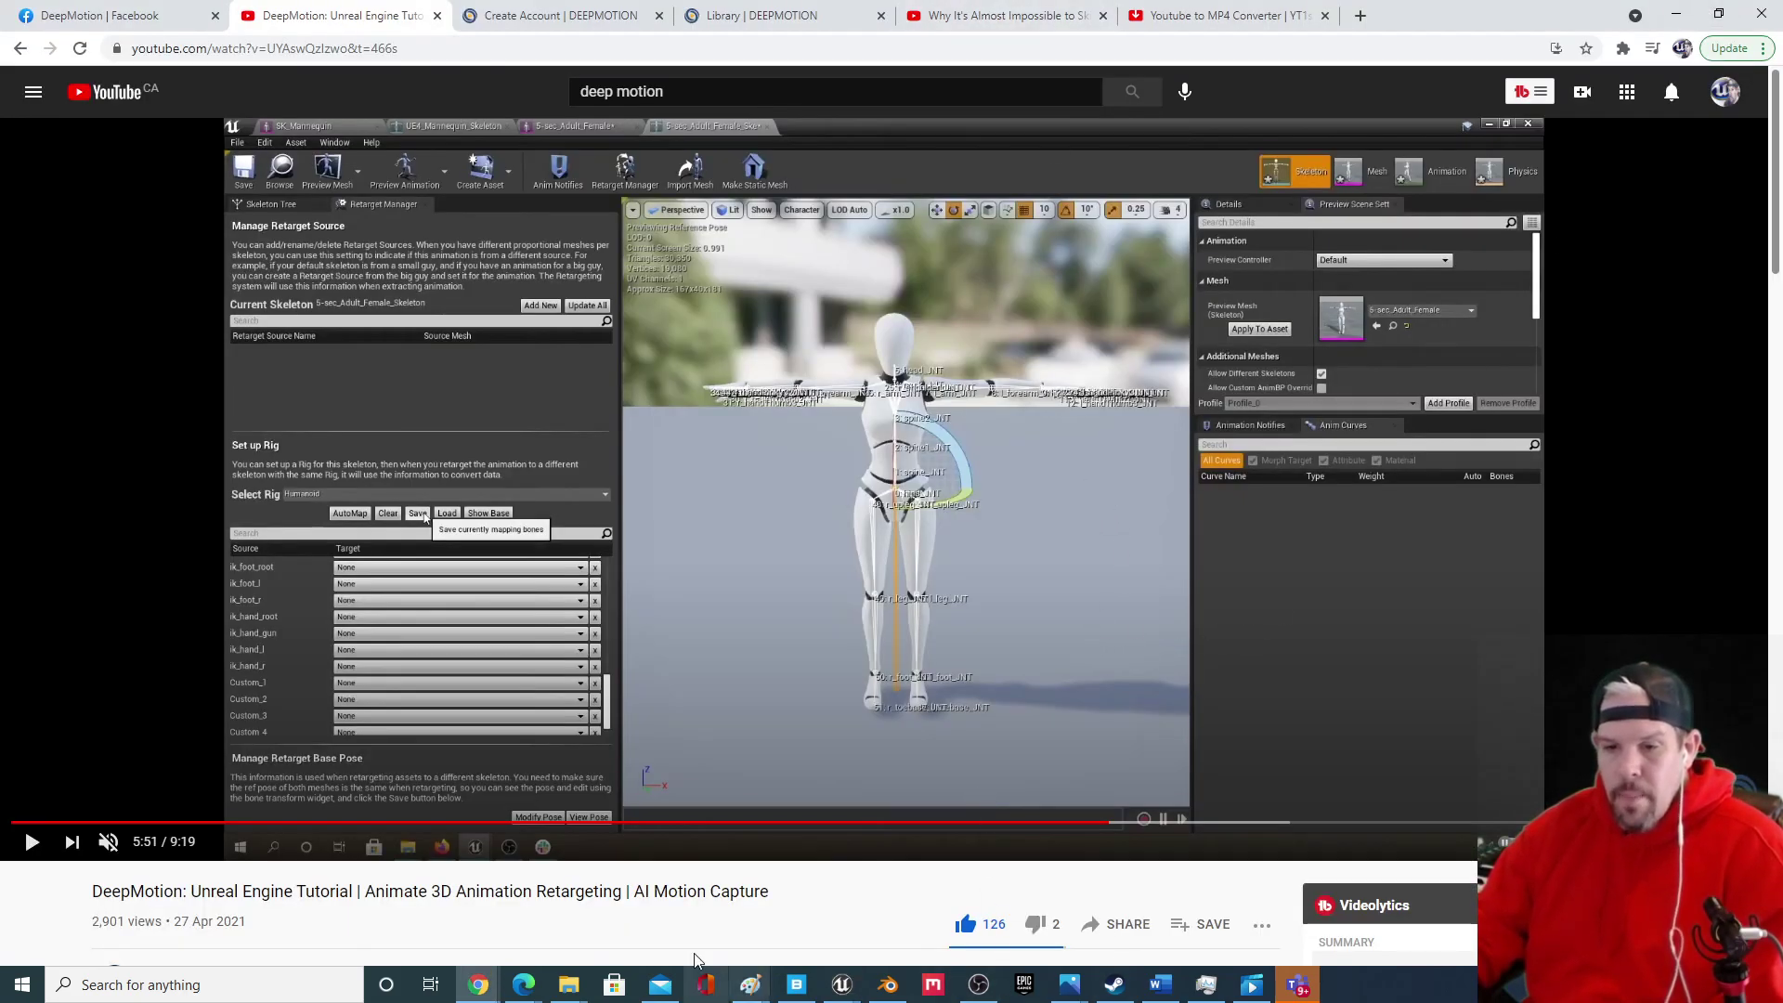
pyautogui.click(1254, 985)
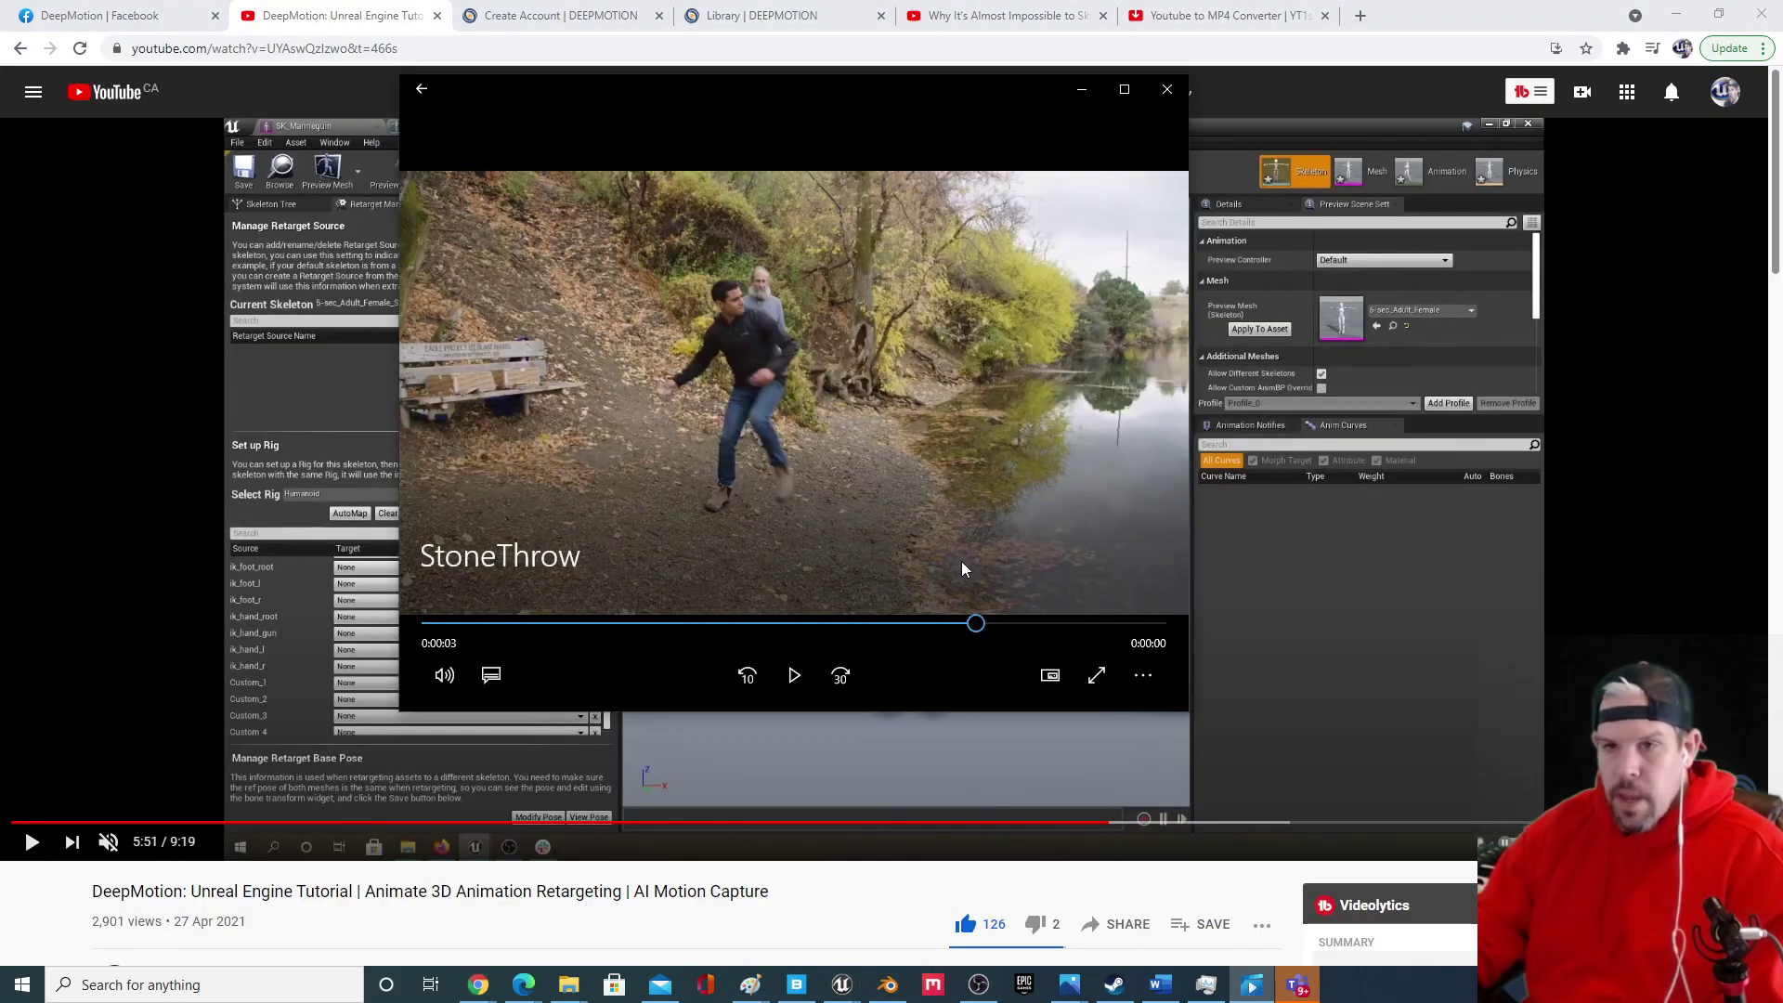
pyautogui.moveTo(972, 629); pyautogui.dragTo(966, 573)
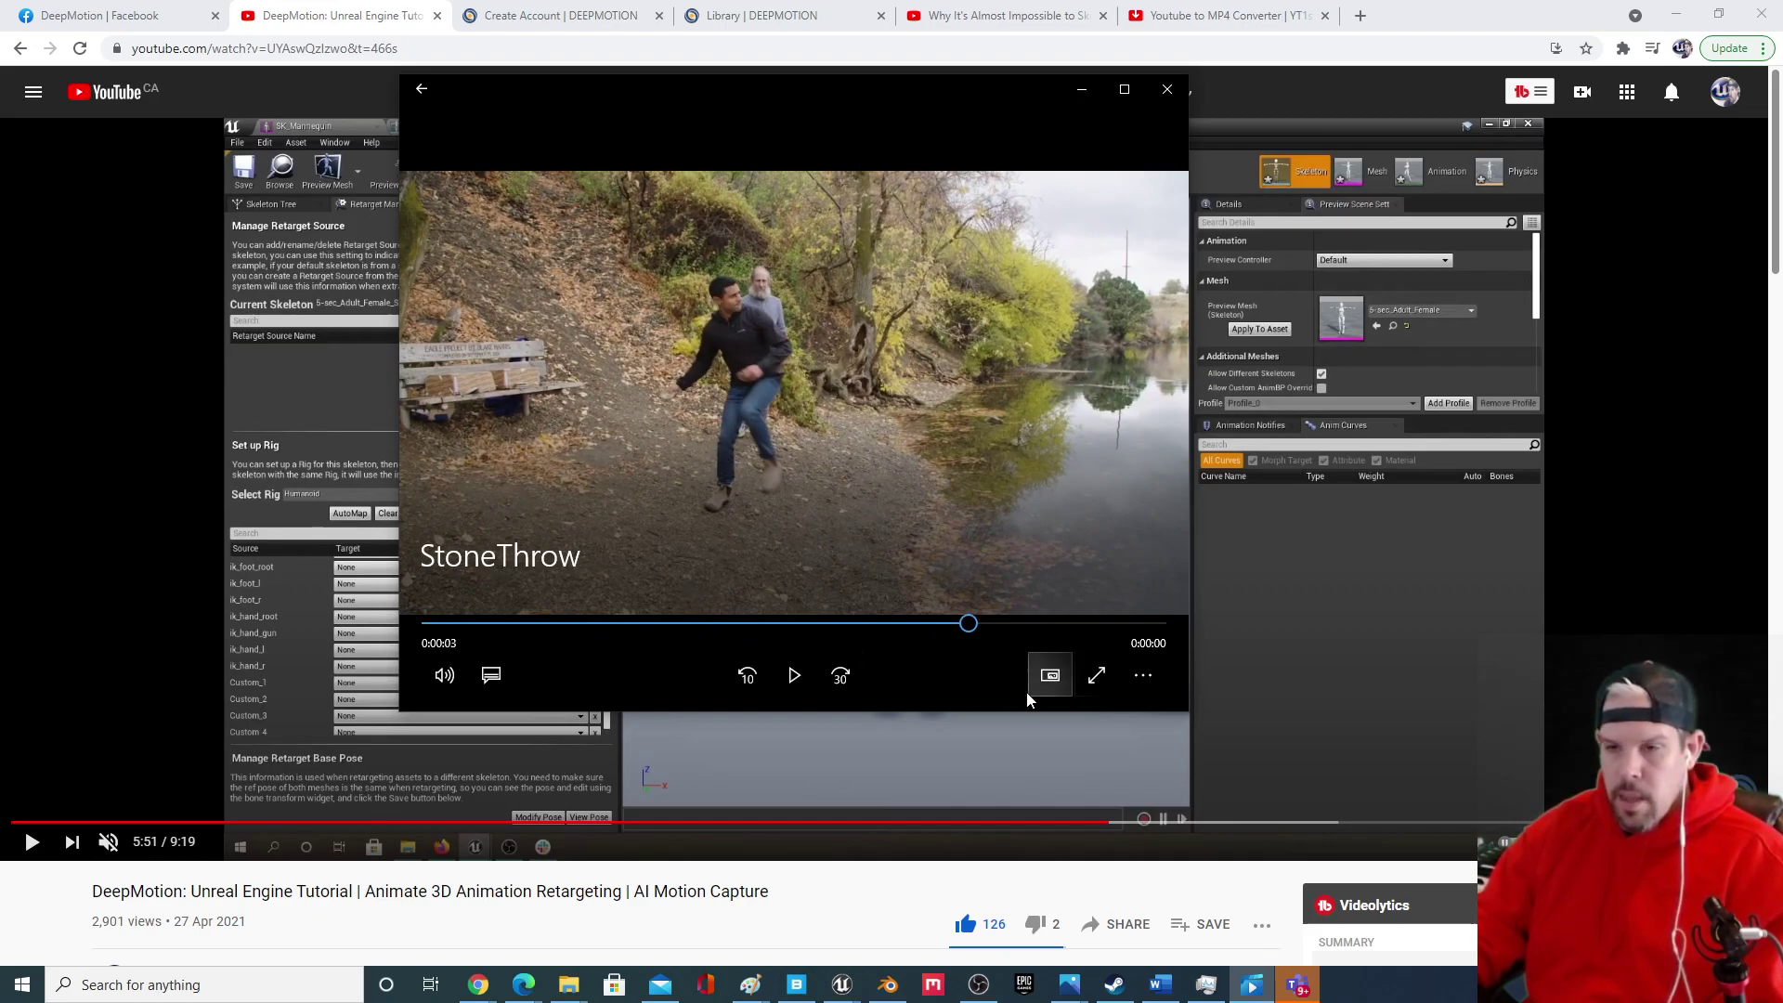
pyautogui.moveTo(966, 631); pyautogui.dragTo(1170, 628)
pyautogui.moveTo(661, 637); pyautogui.dragTo(639, 591)
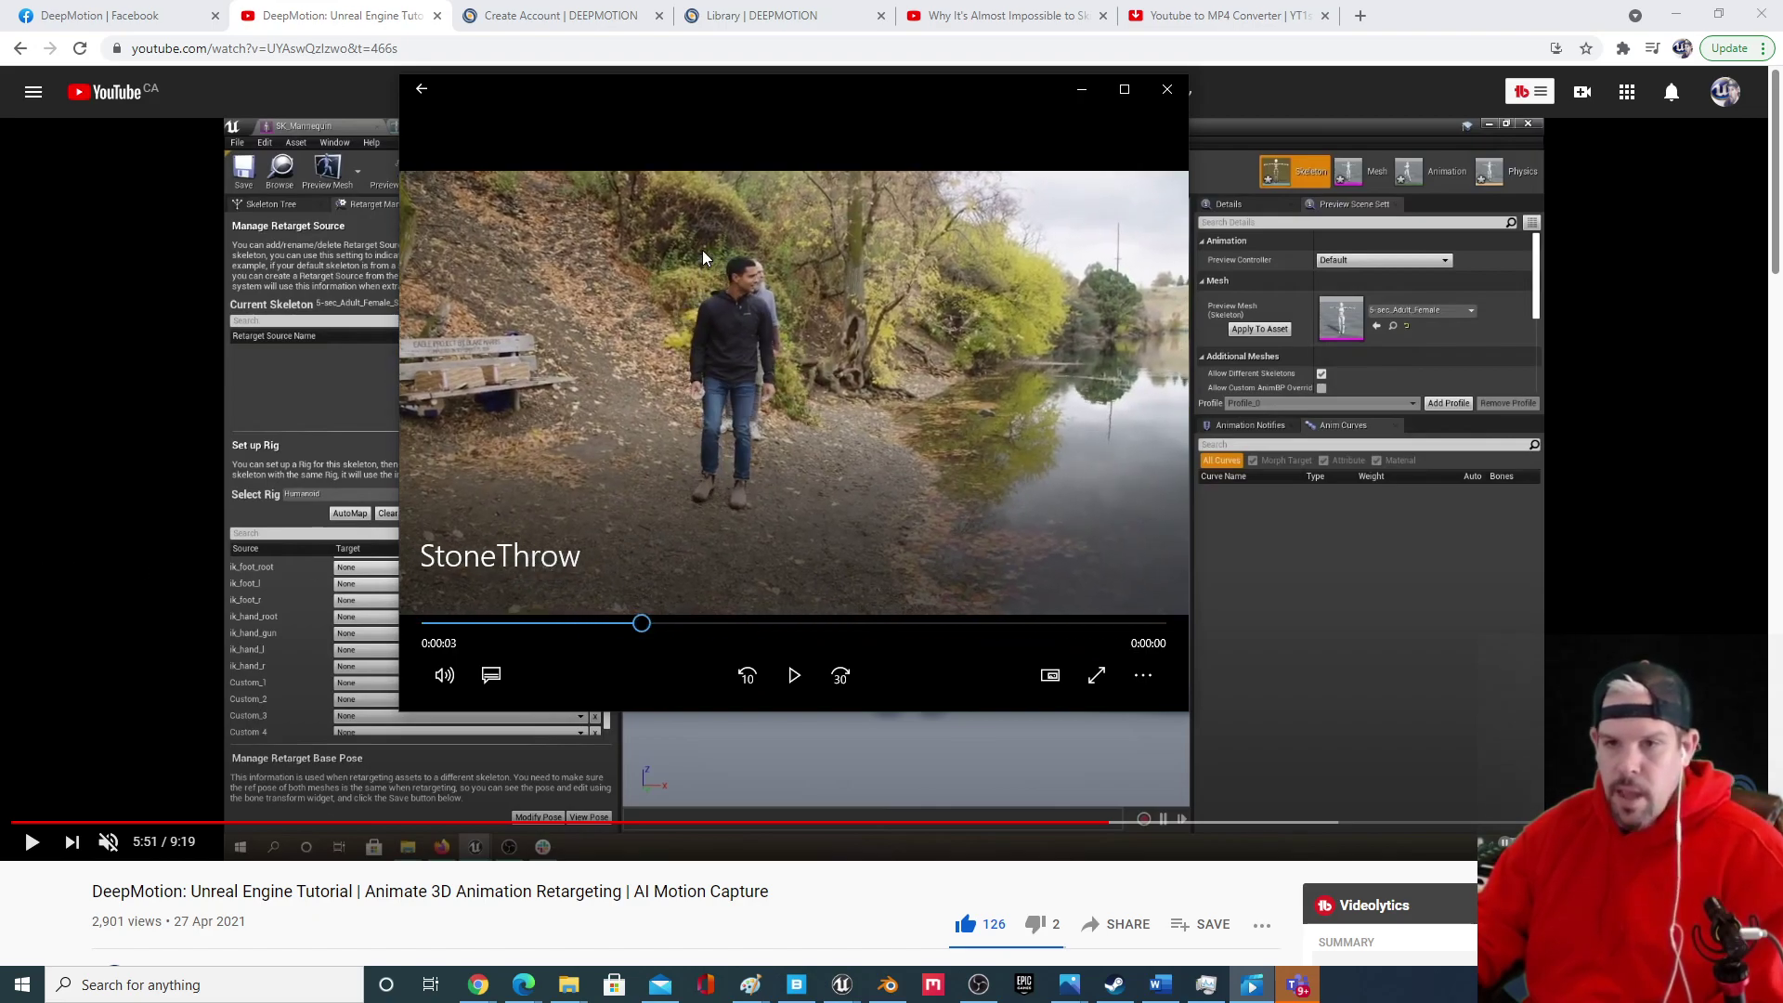